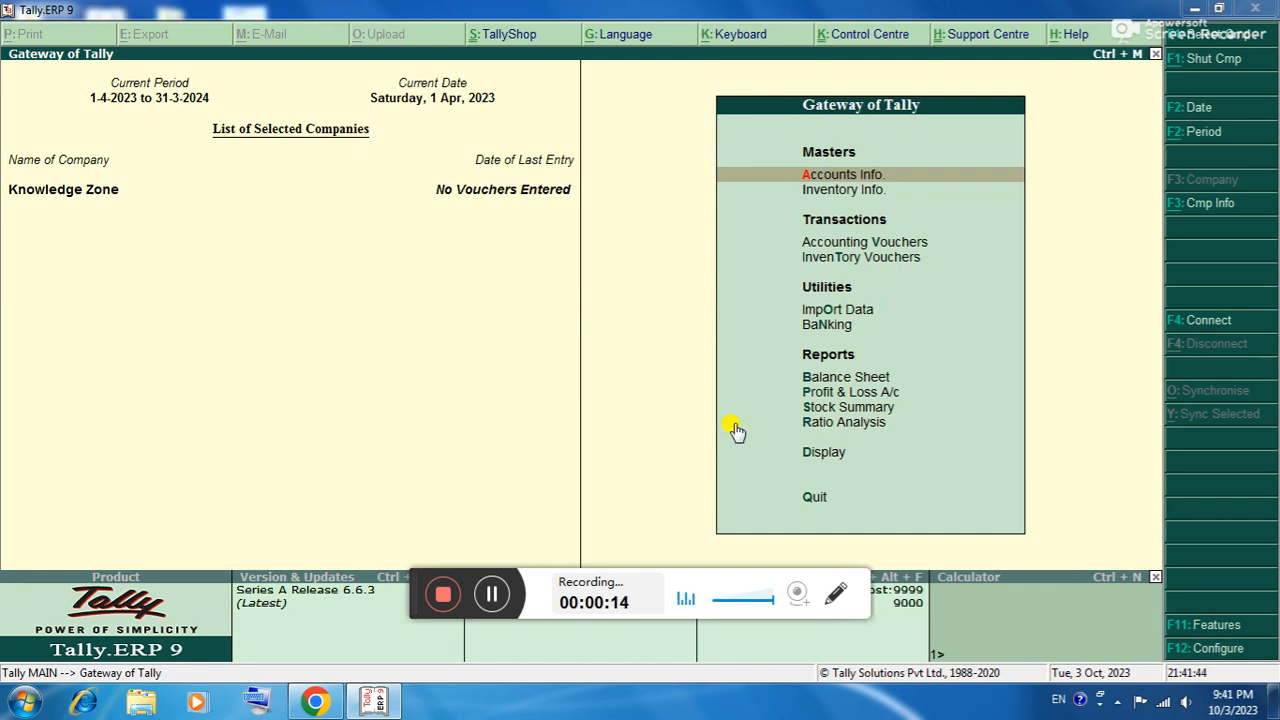
{"action": "left_click_drag", "start_coordinate": [415, 573], "coordinate": [455, 662]}
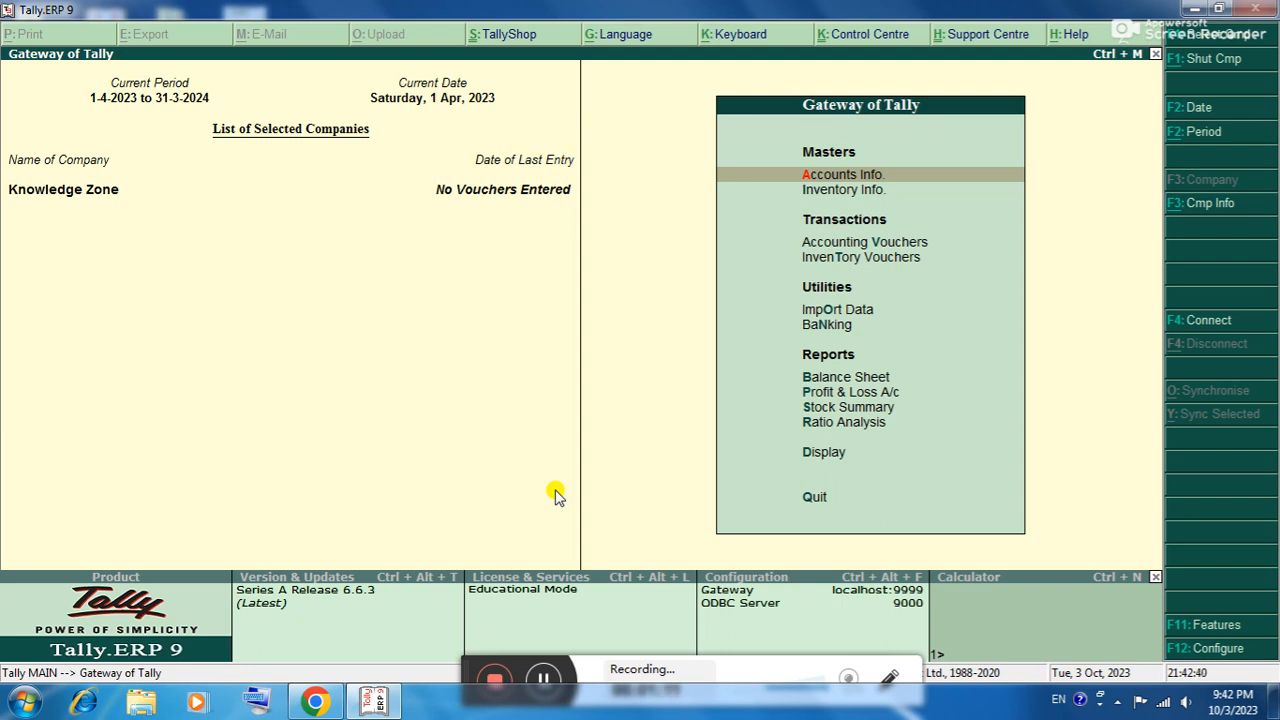
Enable Maintain payroll in the company's accounting features.
{"action": "key", "text": "F11"}
{"action": "key", "text": "Return"}
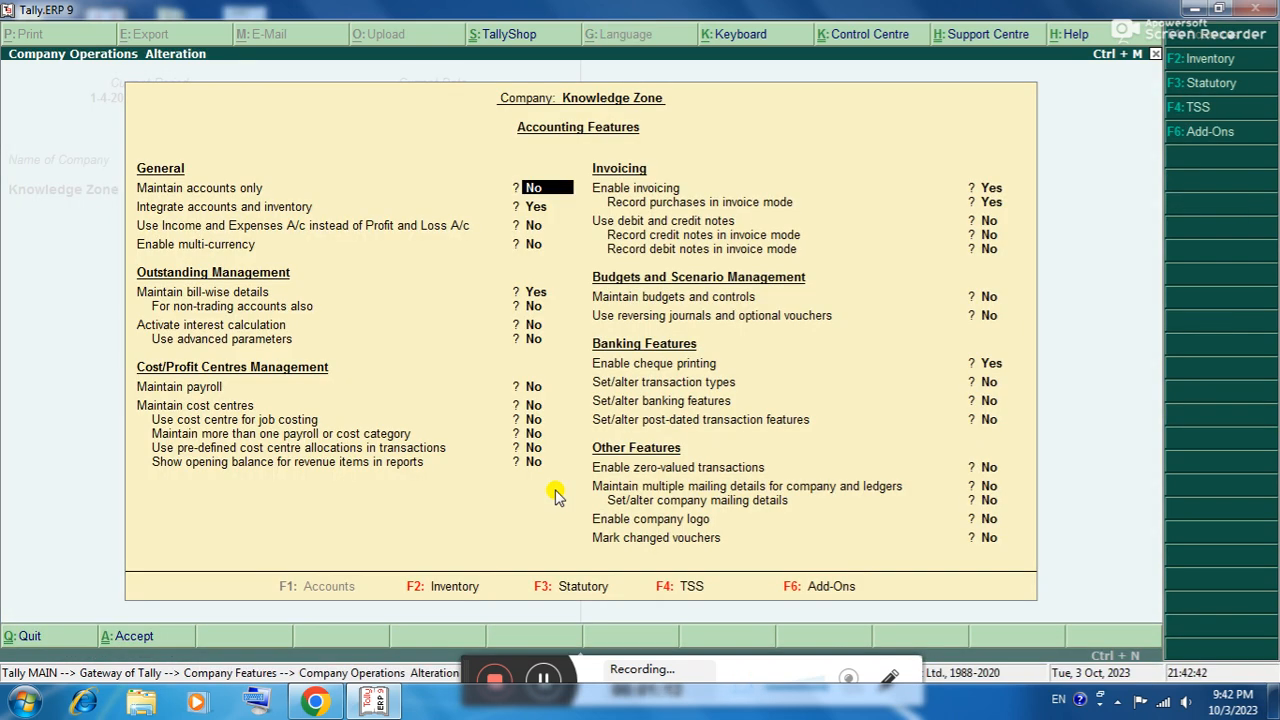
{"action": "key", "text": "Return"}
{"action": "key", "text": "Return"}
{"action": "key", "text": "Return"}
{"action": "key", "text": "Return"}
{"action": "key", "text": "Return"}
{"action": "key", "text": "Return"}
{"action": "key", "text": "Return"}
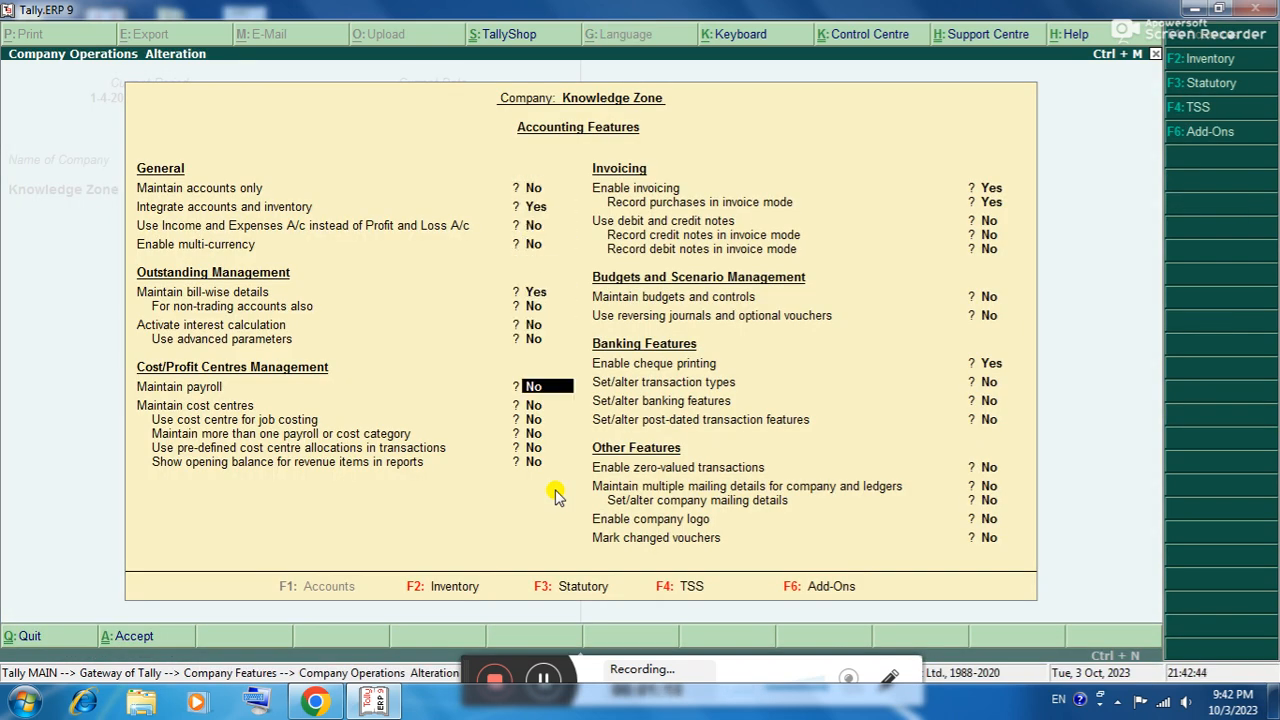
{"action": "type", "text": "y"}
{"action": "key", "text": "Return"}
Keep the remaining accounting features at their defaults, save the company features and return to the Gateway of Tally.
{"action": "key", "text": "Return"}
{"action": "key", "text": "Return"}
{"action": "key", "text": "Return"}
{"action": "key", "text": "Return"}
{"action": "key", "text": "Return"}
{"action": "key", "text": "Return"}
{"action": "key", "text": "Return"}
{"action": "key", "text": "Return"}
{"action": "key", "text": "Return"}
{"action": "key", "text": "Return"}
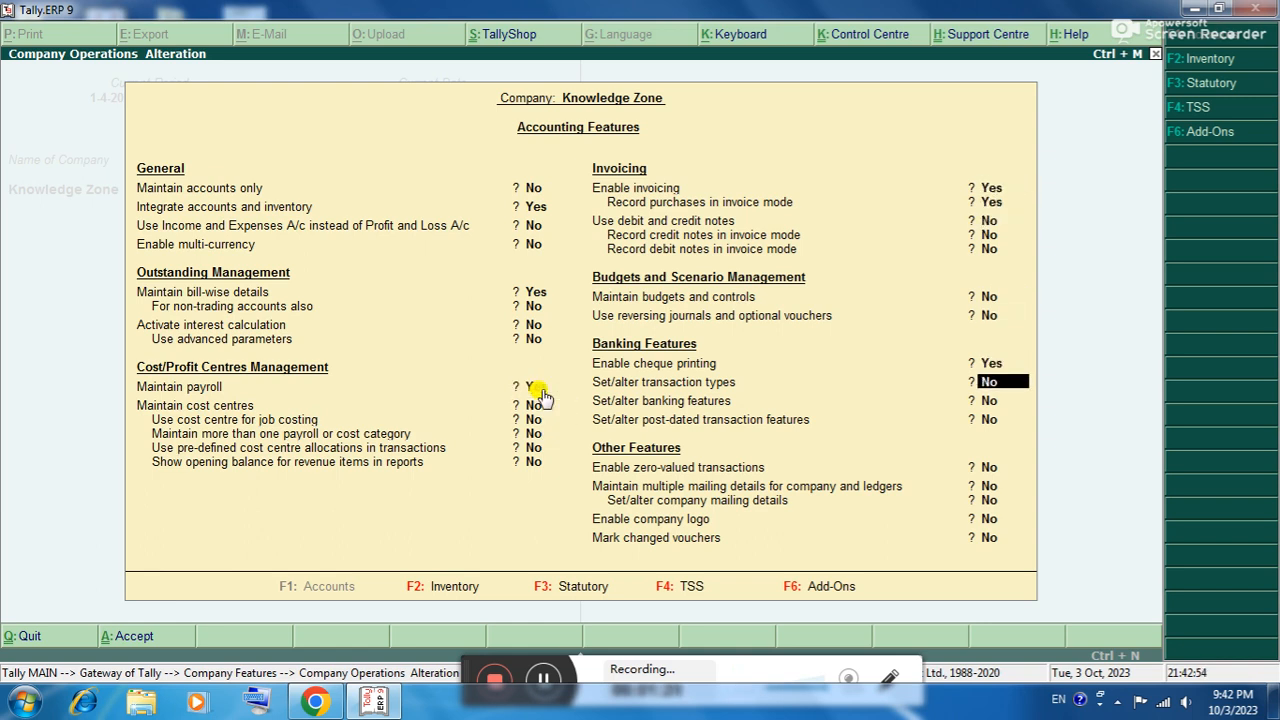
{"action": "key", "text": "Return"}
{"action": "key", "text": "Return"}
{"action": "key", "text": "Return"}
{"action": "key", "text": "Return"}
{"action": "key", "text": "Return"}
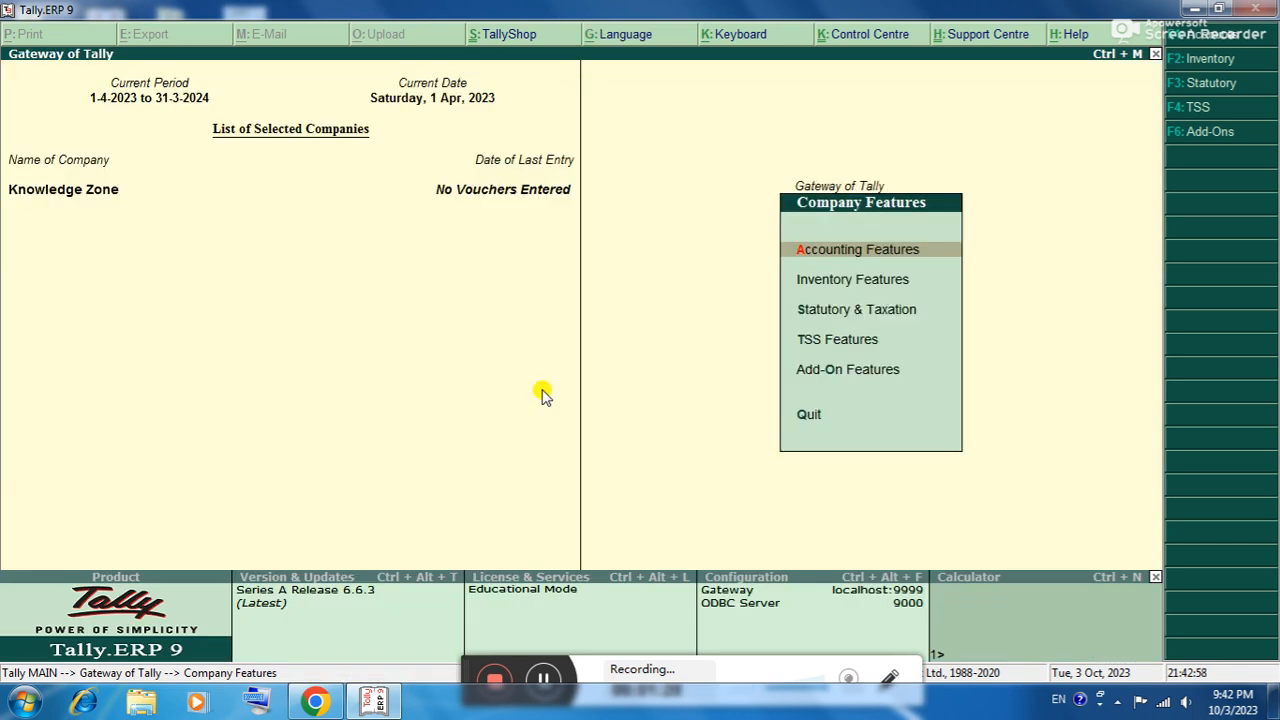
{"action": "key", "text": "Escape"}
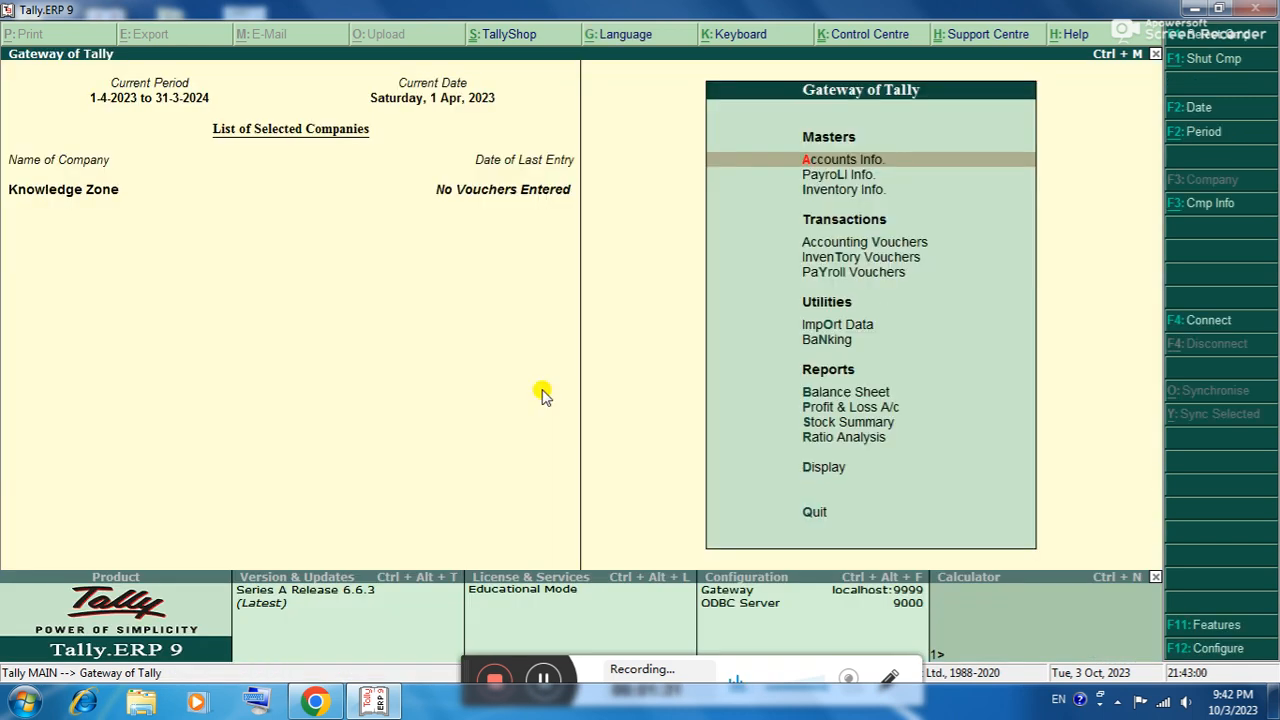
Start a single employee record with the first employee's name, under Primary, joining date 1-Apr-2023 and no salary details.
{"action": "key", "text": "Down"}
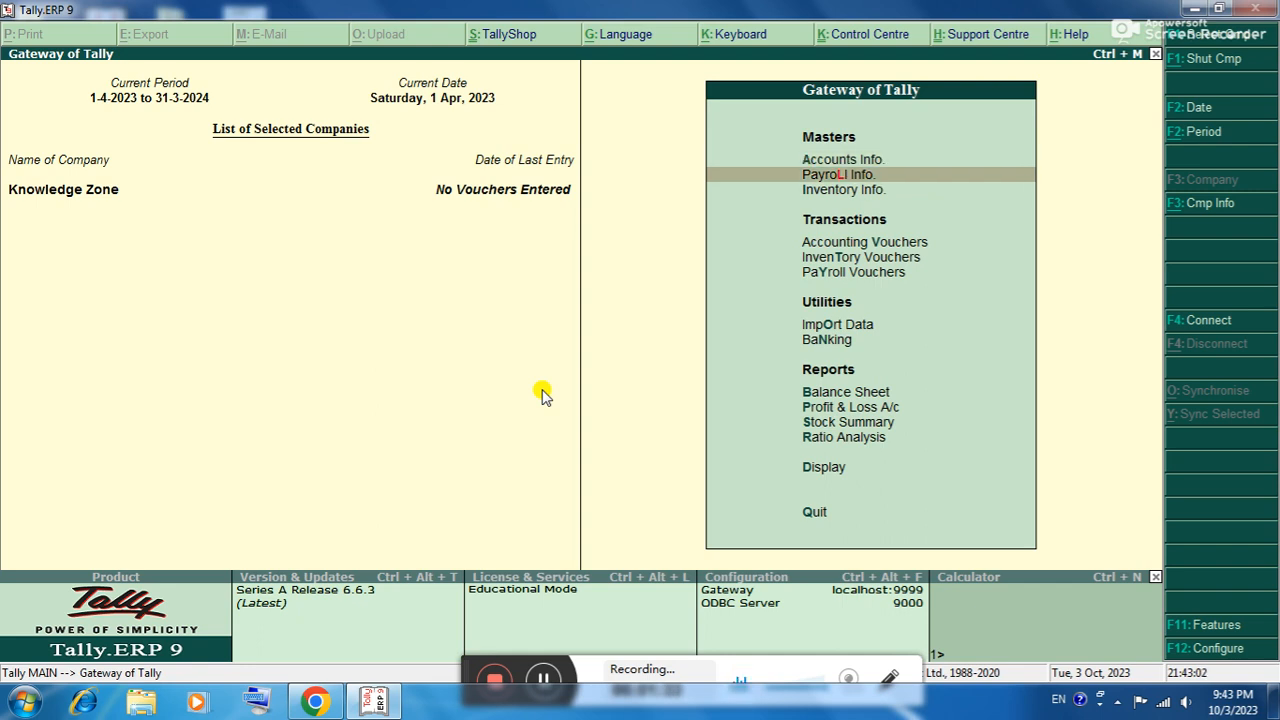
{"action": "key", "text": "Return"}
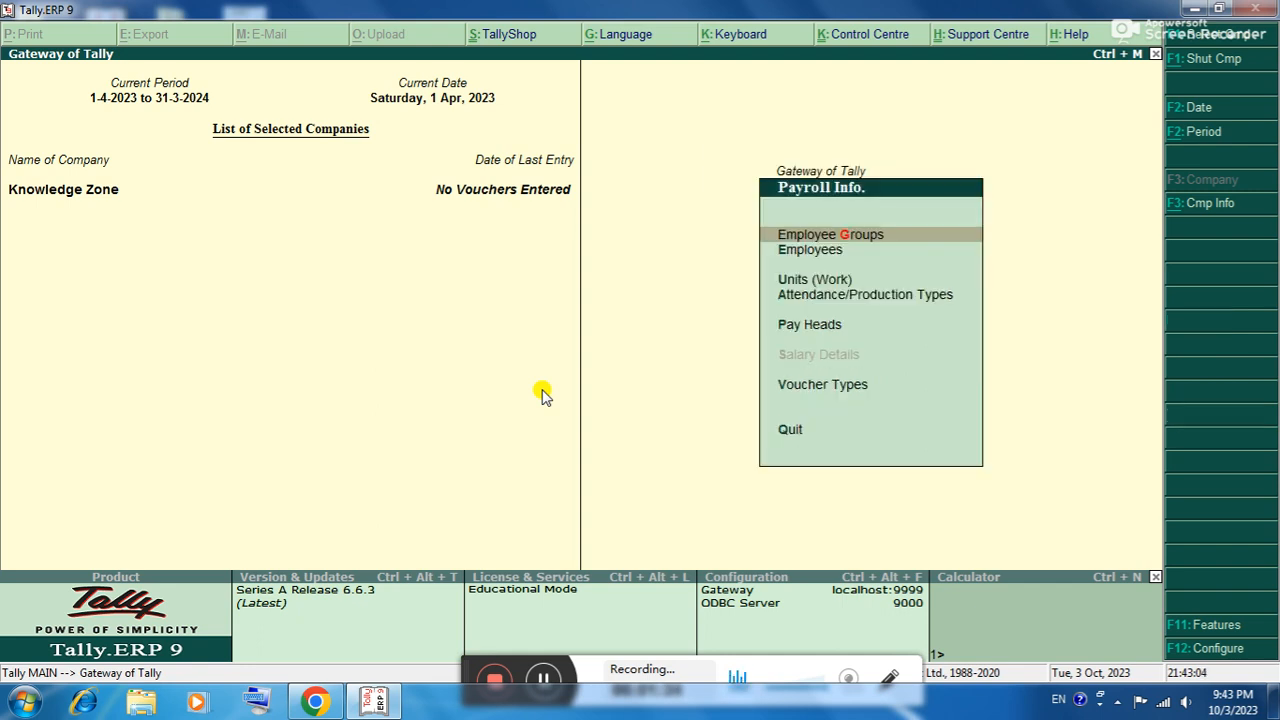
{"action": "key", "text": "Down"}
{"action": "key", "text": "Return"}
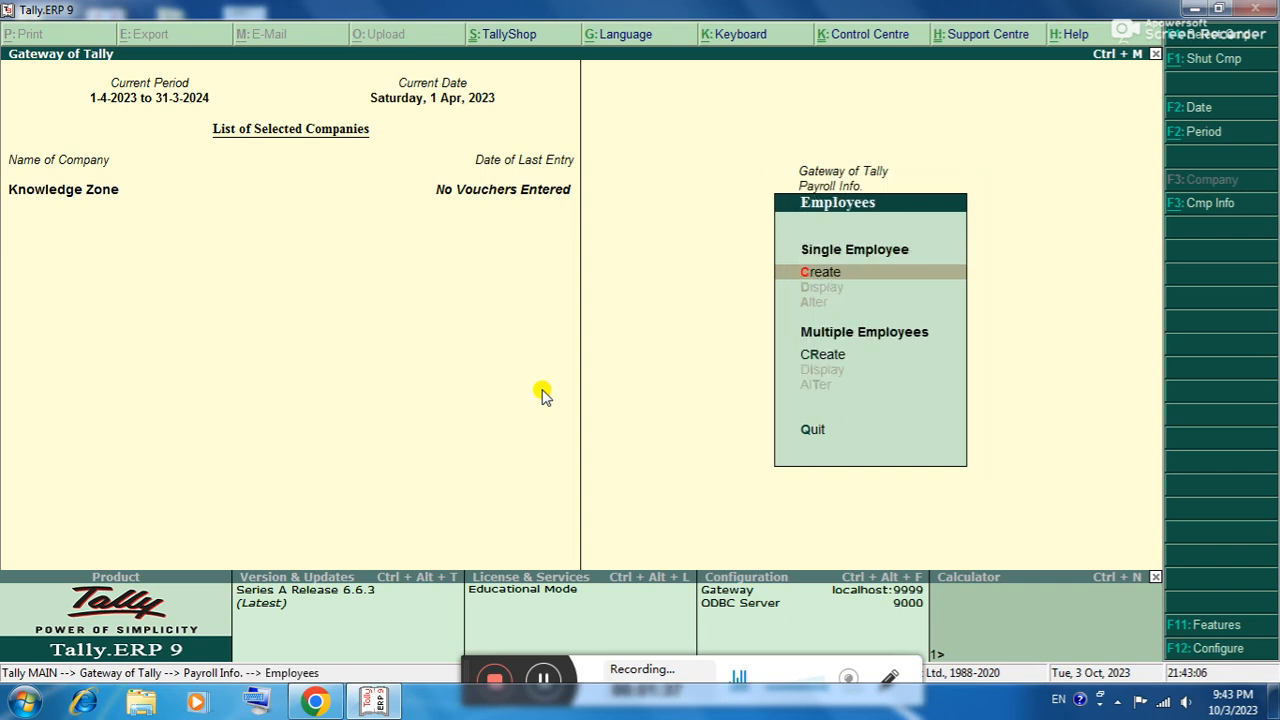
{"action": "key", "text": "Return"}
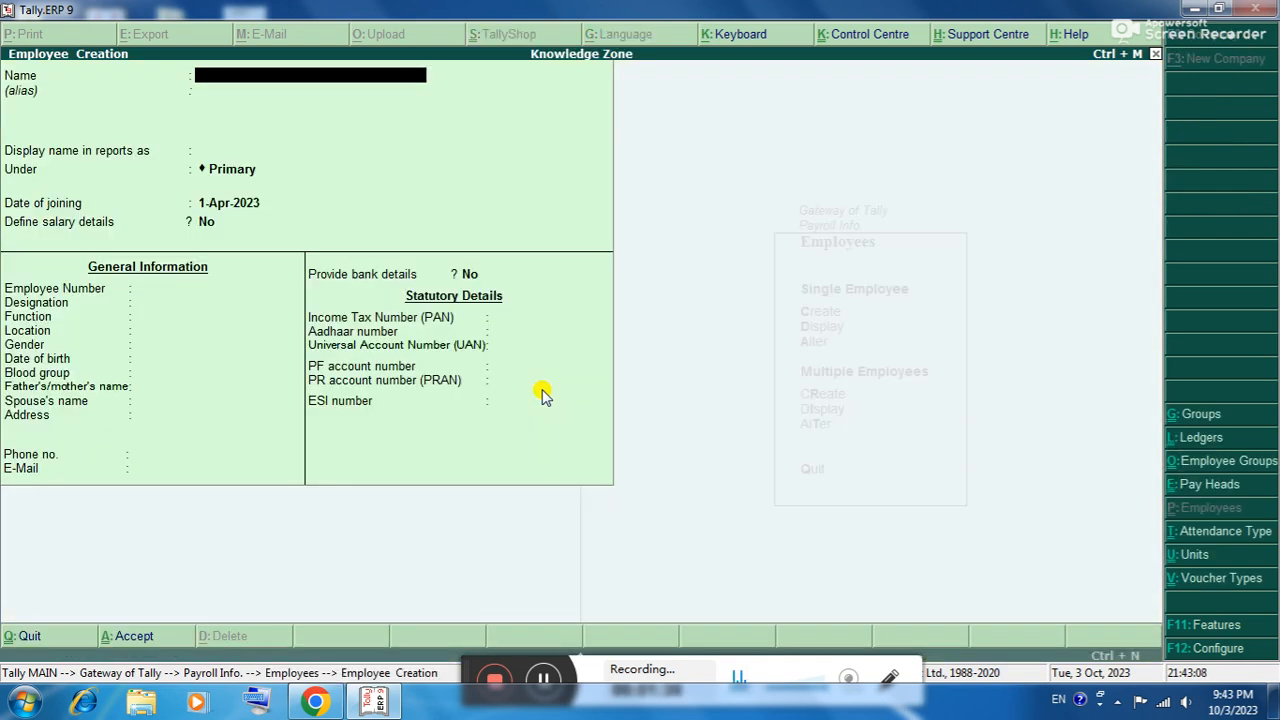
{"action": "type", "text": "Aman"}
{"action": "key", "text": "Return"}
{"action": "key", "text": "Return"}
{"action": "key", "text": "Return"}
{"action": "key", "text": "Return"}
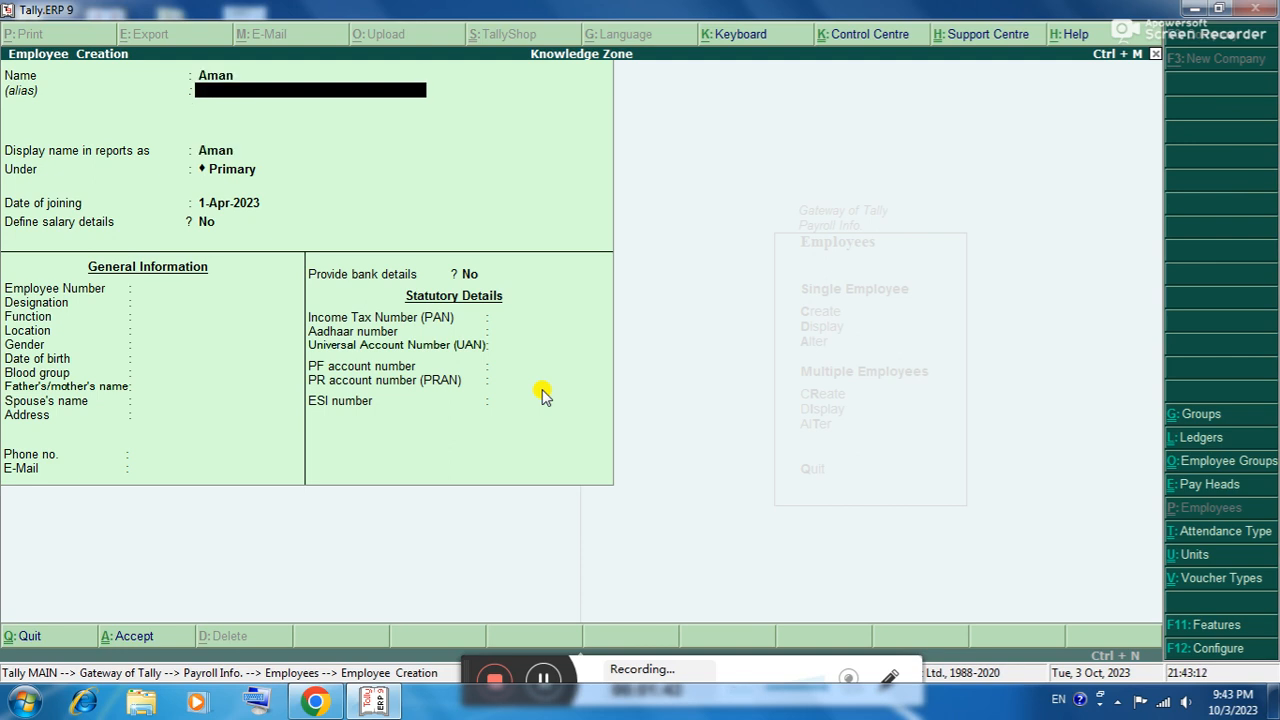
{"action": "key", "text": "Return"}
{"action": "key", "text": "Return"}
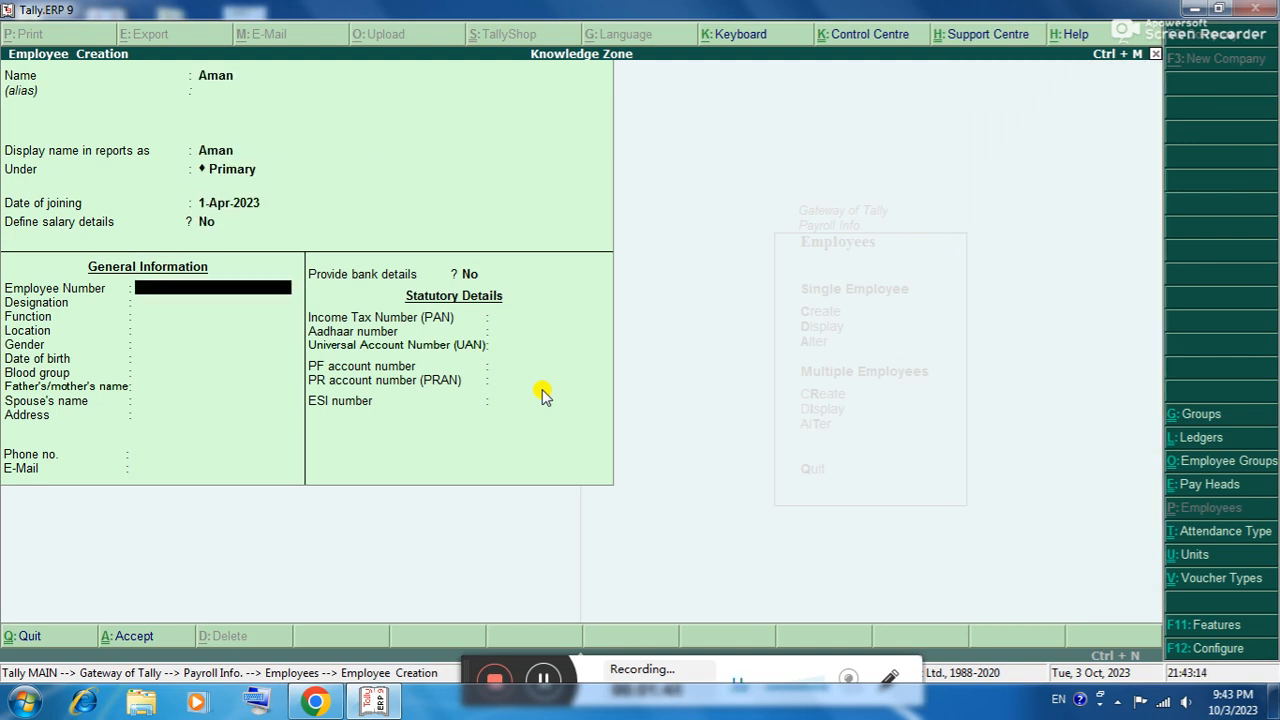
Leave the first employee's general and statutory details blank, with gender and blood group Unknown, and save the record.
{"action": "key", "text": "Return"}
{"action": "key", "text": "Return"}
{"action": "key", "text": "Return"}
{"action": "key", "text": "Return"}
{"action": "key", "text": "Return"}
{"action": "key", "text": "Return"}
{"action": "key", "text": "Return"}
{"action": "key", "text": "Return"}
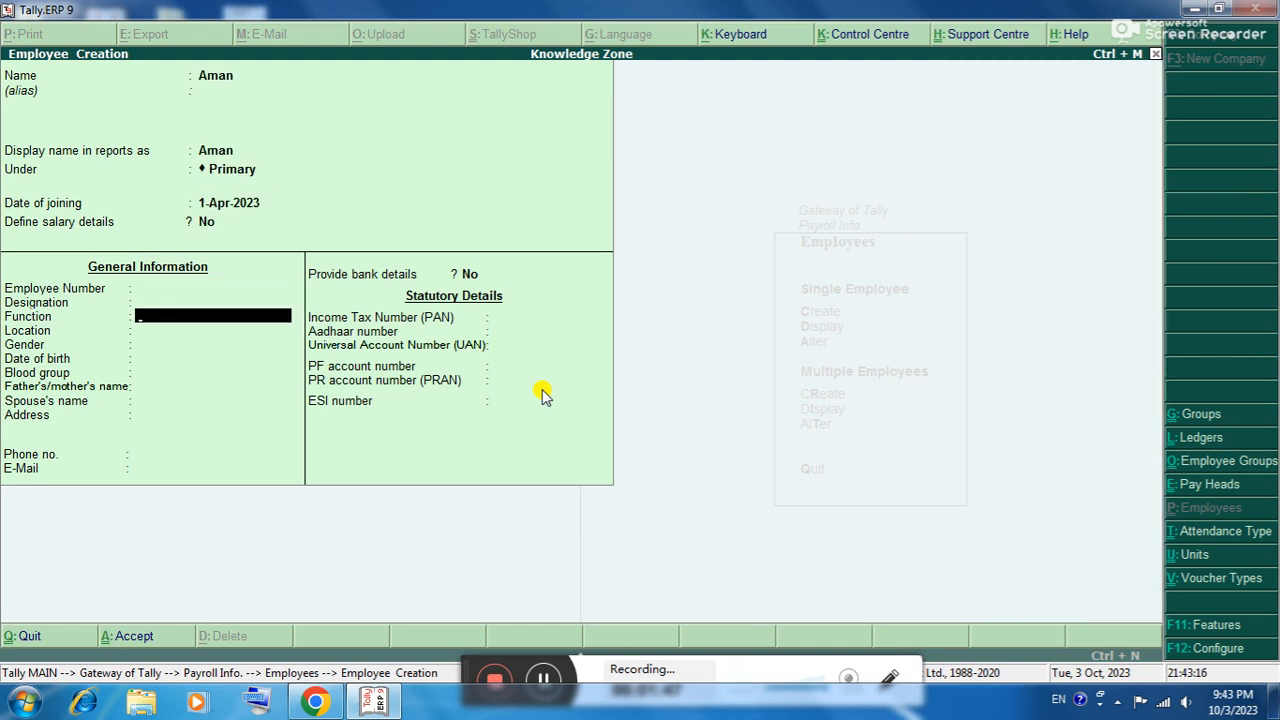
{"action": "key", "text": "Return"}
{"action": "key", "text": "Return"}
{"action": "key", "text": "Return"}
{"action": "key", "text": "Return"}
{"action": "key", "text": "Return"}
{"action": "key", "text": "Return"}
{"action": "key", "text": "Return"}
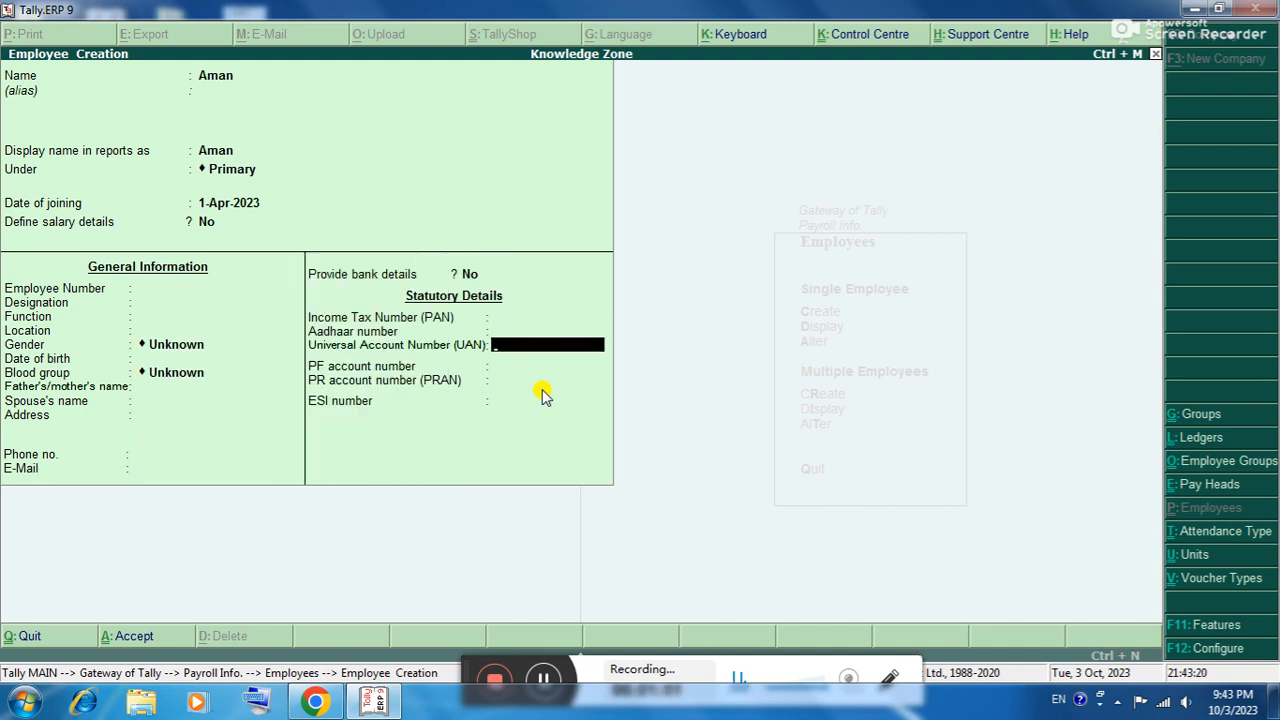
{"action": "key", "text": "Return"}
{"action": "key", "text": "Return"}
{"action": "key", "text": "Return"}
{"action": "key", "text": "Return"}
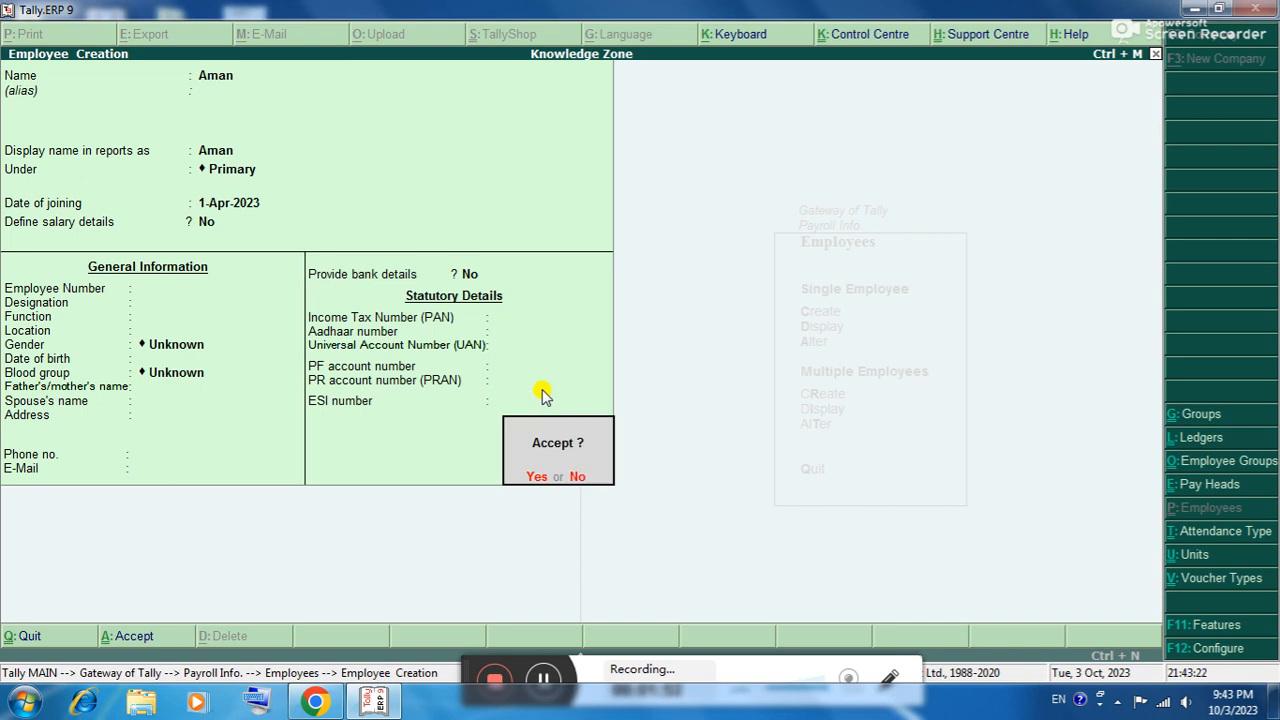
{"action": "key", "text": "Return"}
Enter the second employee's name, keeping the group Primary, joining date 1-Apr-2023 and no salary details.
{"action": "type", "text": "Ankit"}
{"action": "key", "text": "Return"}
{"action": "key", "text": "Return"}
{"action": "key", "text": "Return"}
{"action": "key", "text": "Return"}
{"action": "key", "text": "Return"}
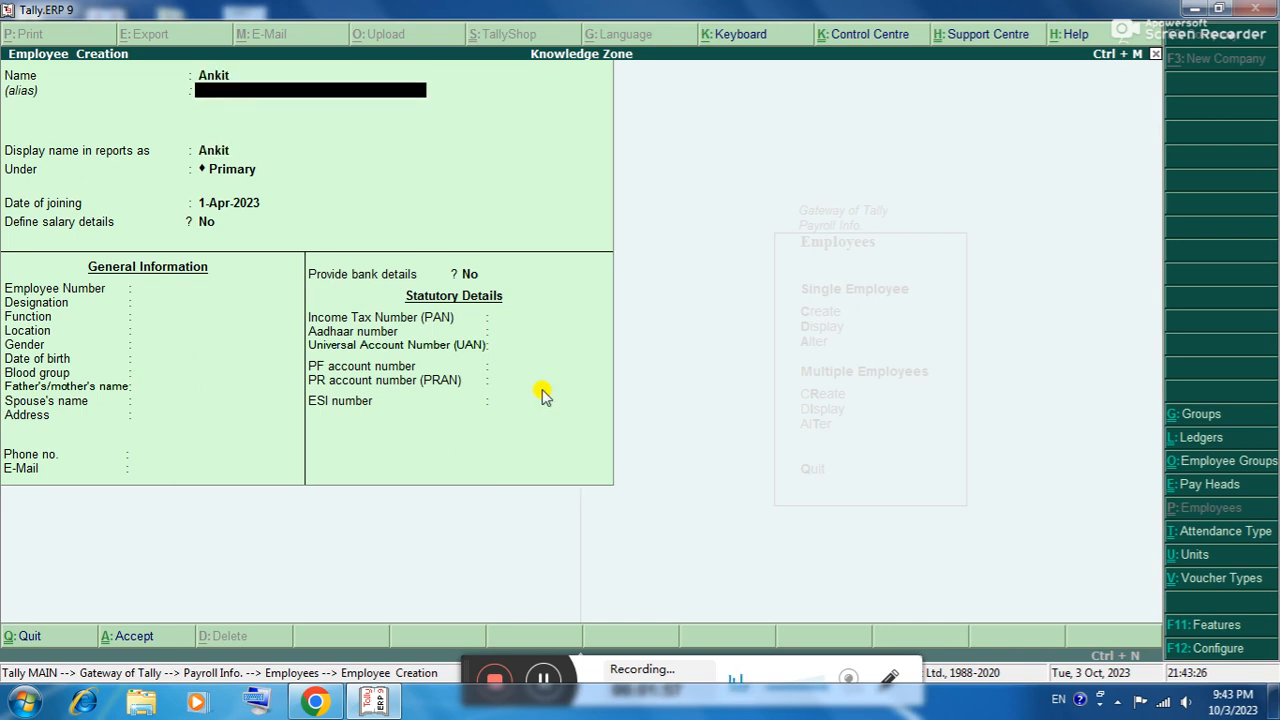
{"action": "key", "text": "Return"}
{"action": "key", "text": "Return"}
{"action": "key", "text": "Return"}
{"action": "key", "text": "Return"}
{"action": "key", "text": "Return"}
Save the second employee with blank general and statutory details, gender and blood group Unknown, and return to Payroll Info.
{"action": "key", "text": "Return"}
{"action": "key", "text": "Return"}
{"action": "key", "text": "Return"}
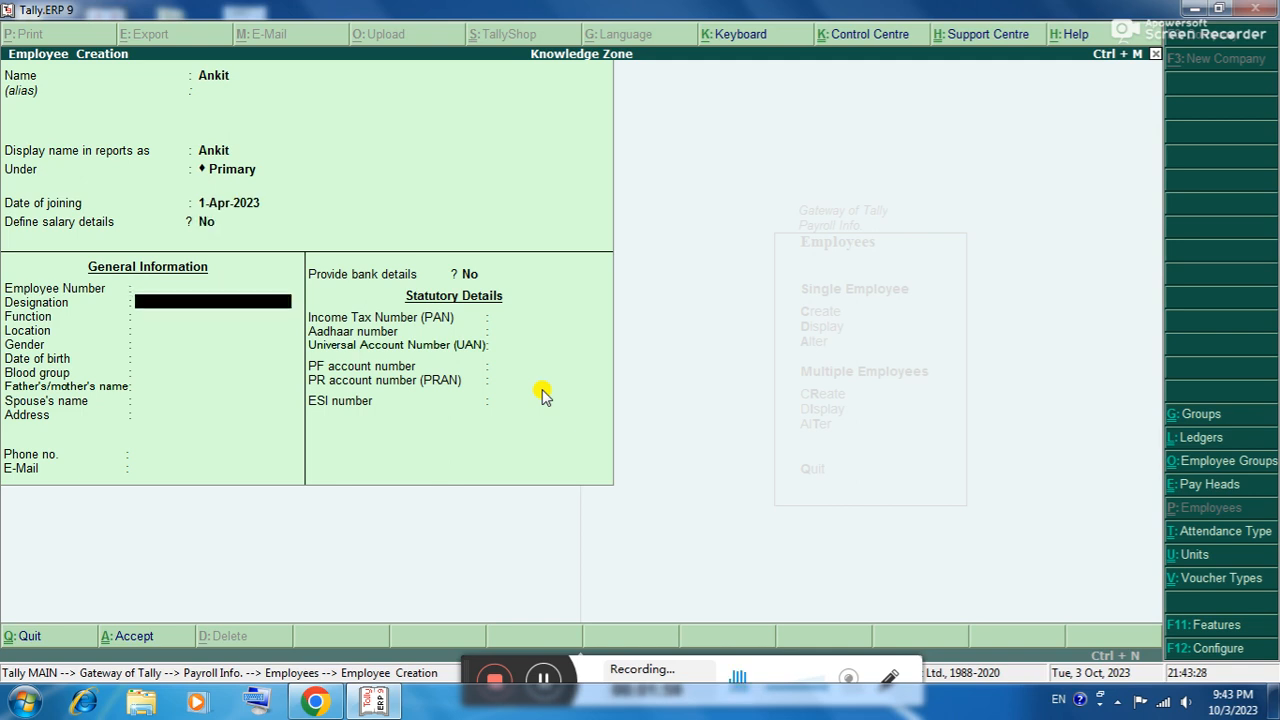
{"action": "key", "text": "Return"}
{"action": "key", "text": "Return"}
{"action": "key", "text": "Return"}
{"action": "key", "text": "Return"}
{"action": "key", "text": "Return"}
{"action": "key", "text": "Return"}
{"action": "key", "text": "Return"}
{"action": "key", "text": "Return"}
{"action": "key", "text": "Return"}
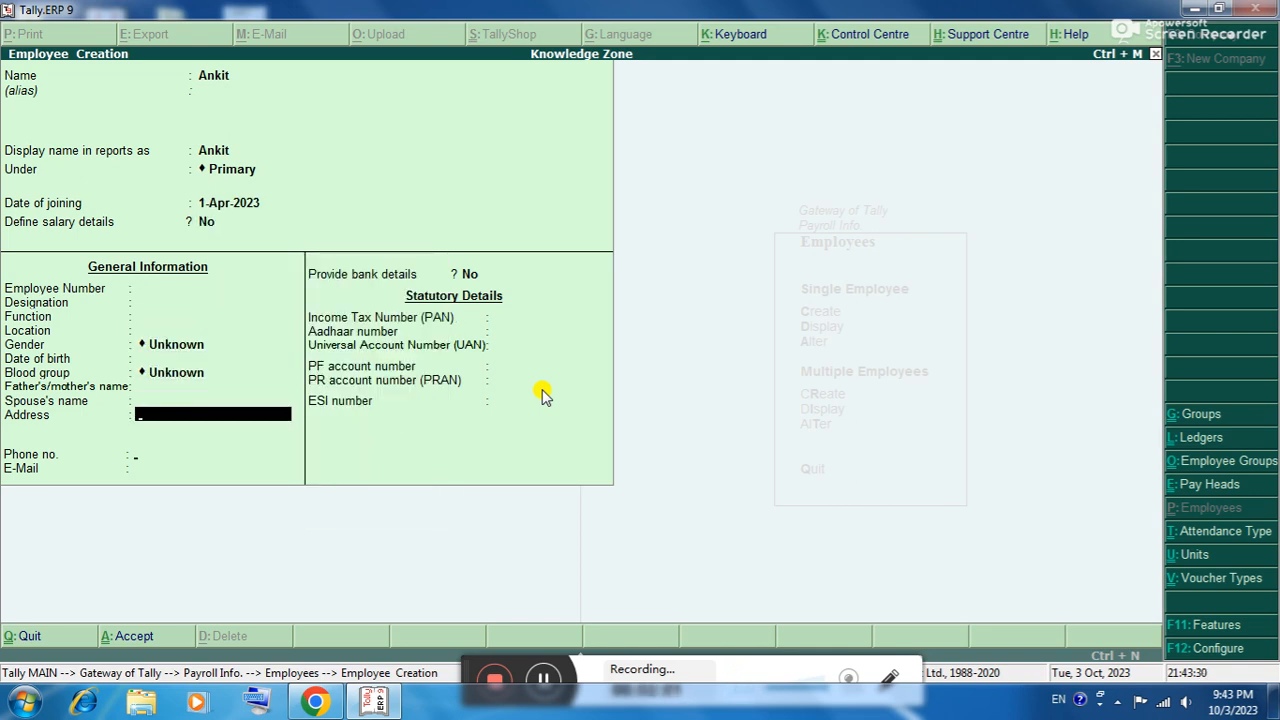
{"action": "key", "text": "Return"}
{"action": "key", "text": "Return"}
{"action": "key", "text": "Return"}
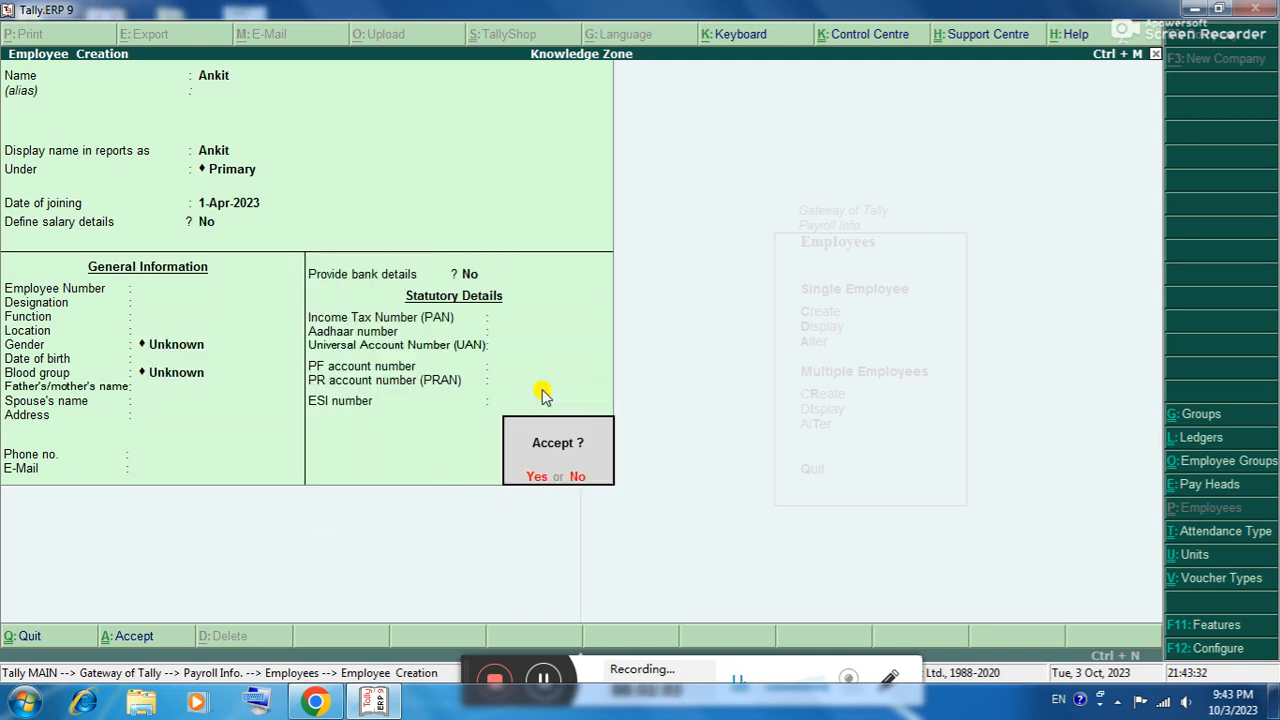
{"action": "key", "text": "Return"}
{"action": "key", "text": "Escape"}
{"action": "key", "text": "Return"}
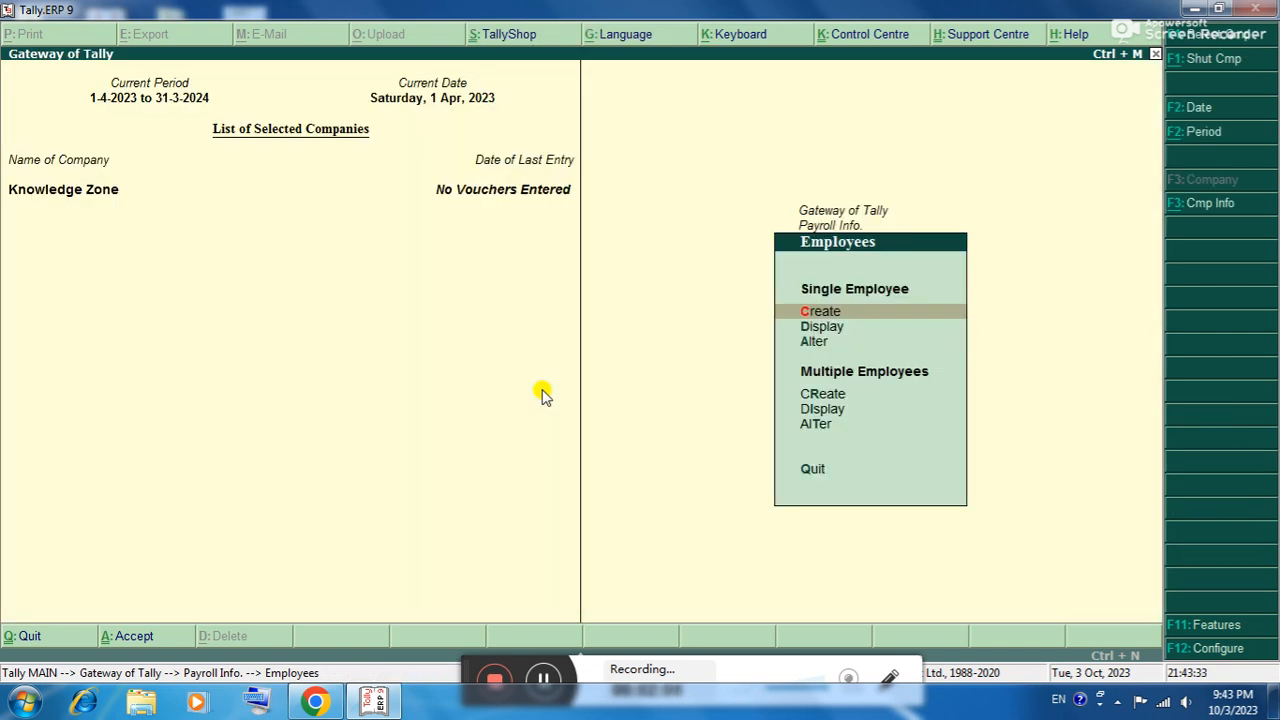
{"action": "key", "text": "Escape"}
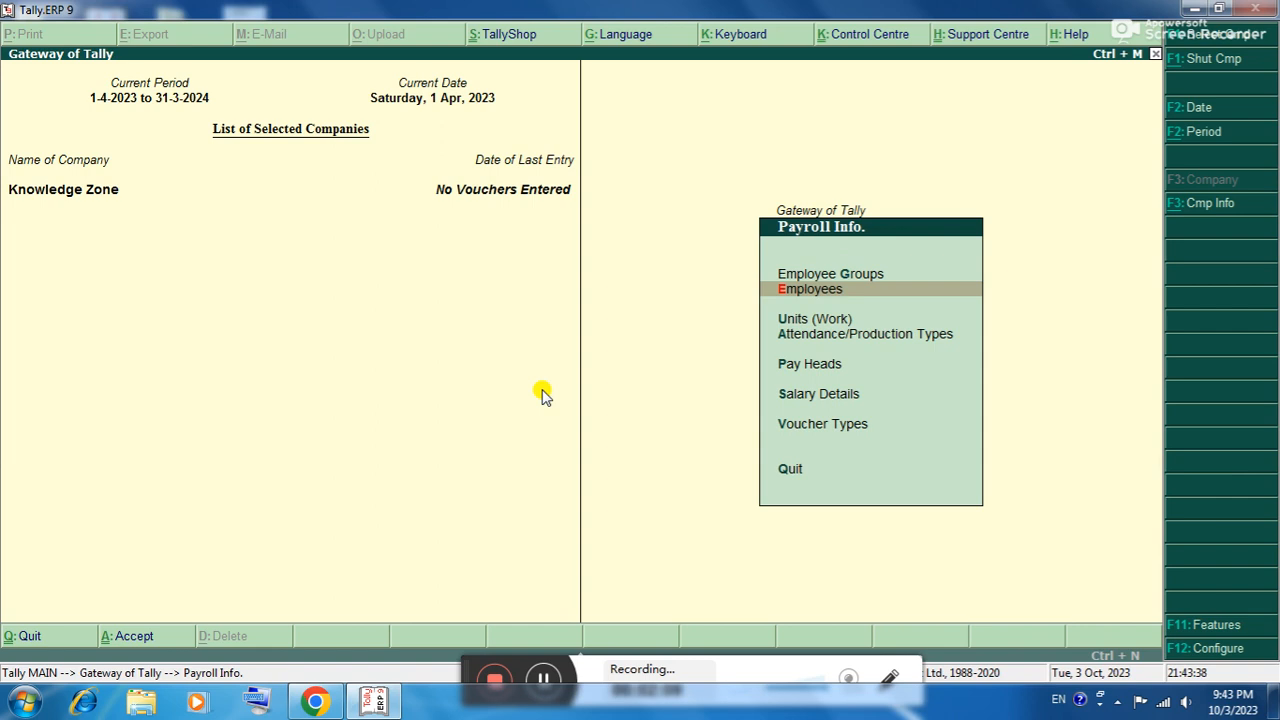
Start a pay head named Salary with type Earnings for Employees, income type Fixed, under Direct Expenses, affecting net salary.
{"action": "key", "text": "Down"}
{"action": "key", "text": "Down"}
{"action": "key", "text": "Down"}
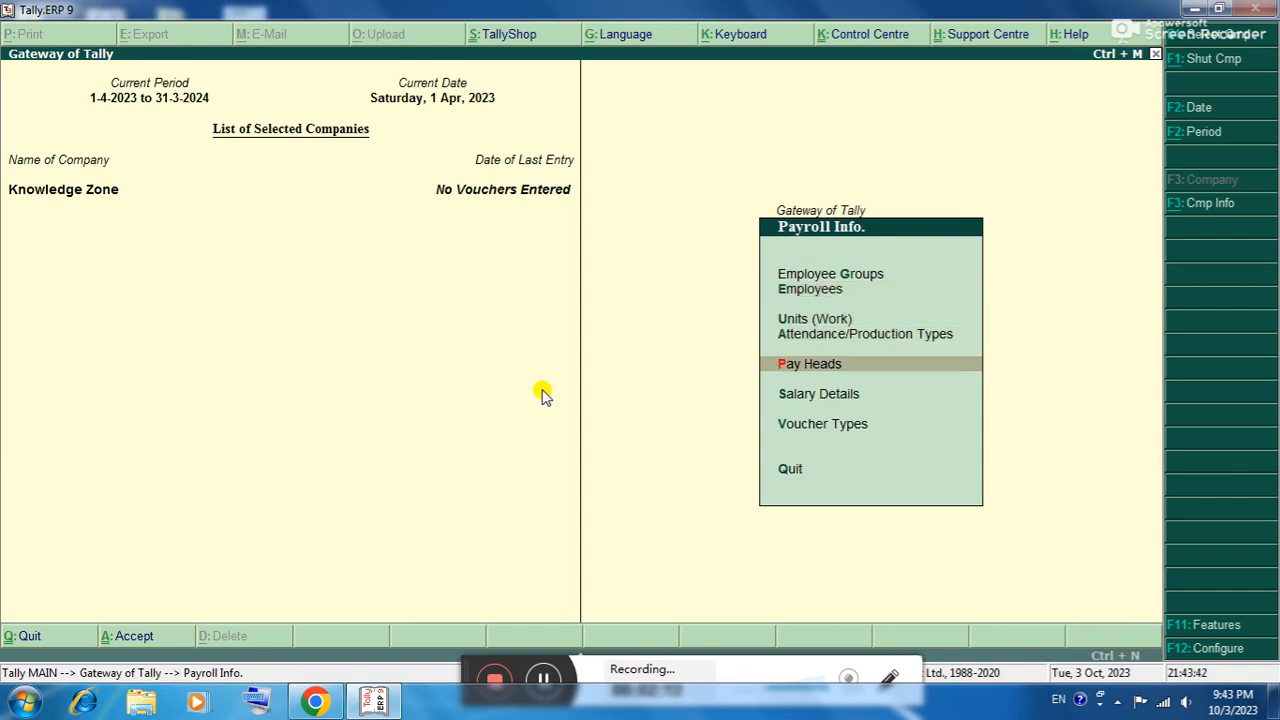
{"action": "key", "text": "Return"}
{"action": "key", "text": "Return"}
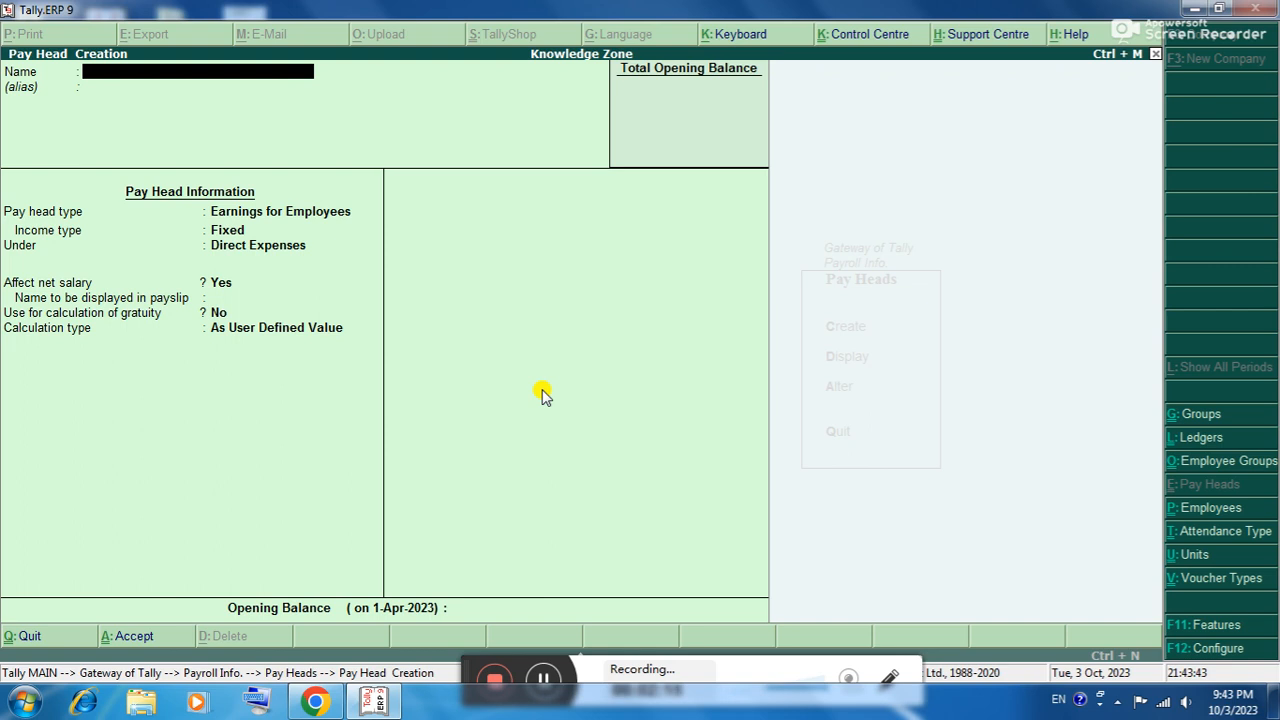
{"action": "type", "text": "Salary"}
{"action": "key", "text": "Return"}
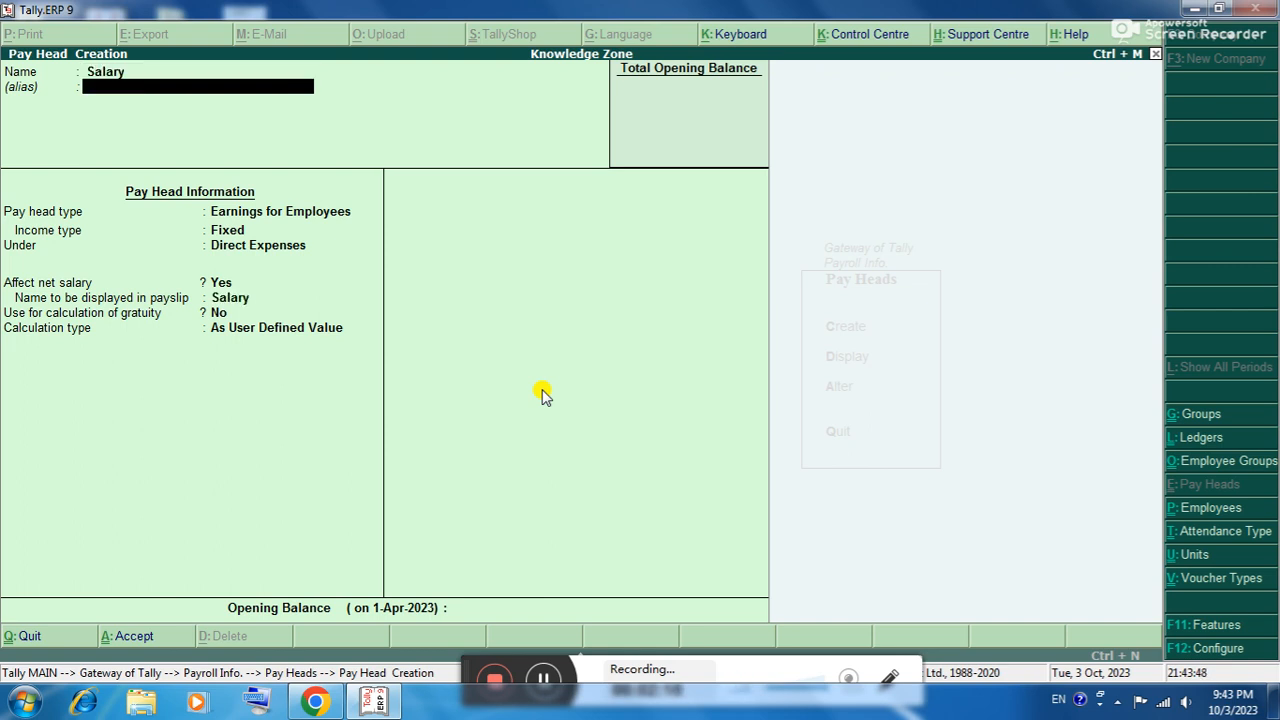
{"action": "key", "text": "Return"}
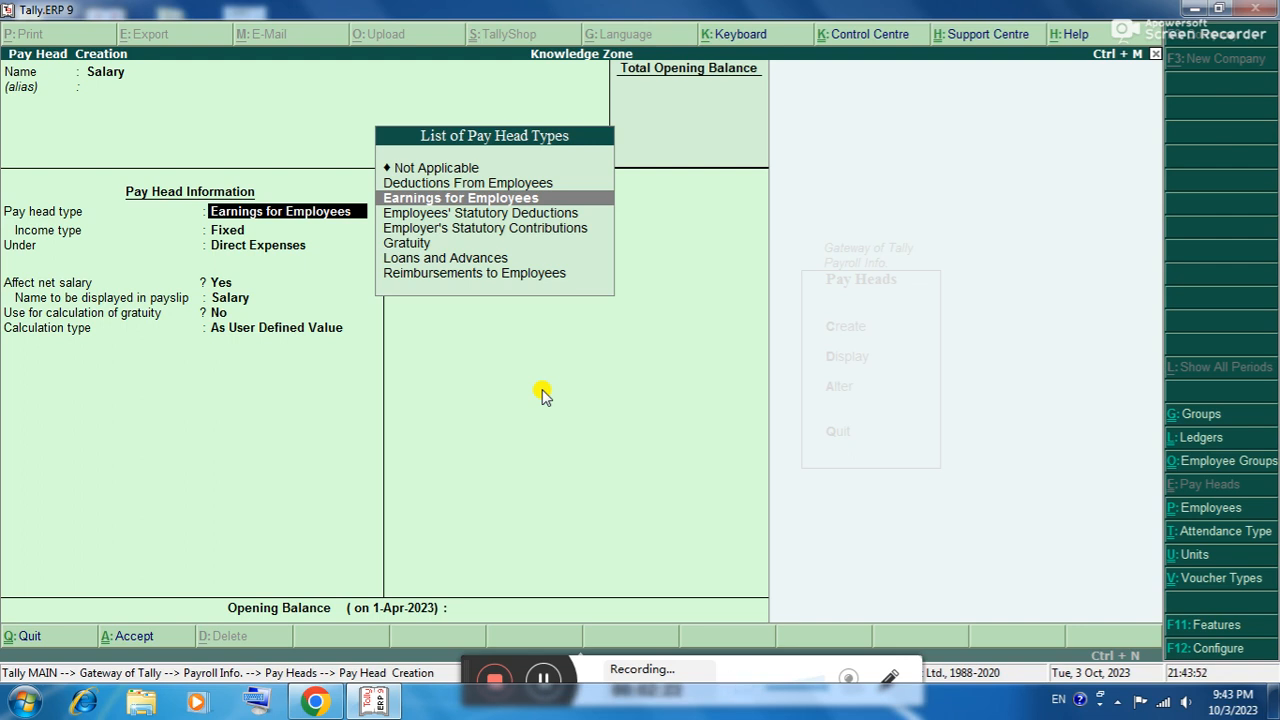
{"action": "key", "text": "Return"}
{"action": "key", "text": "Return"}
{"action": "key", "text": "Return"}
{"action": "key", "text": "Return"}
{"action": "key", "text": "Return"}
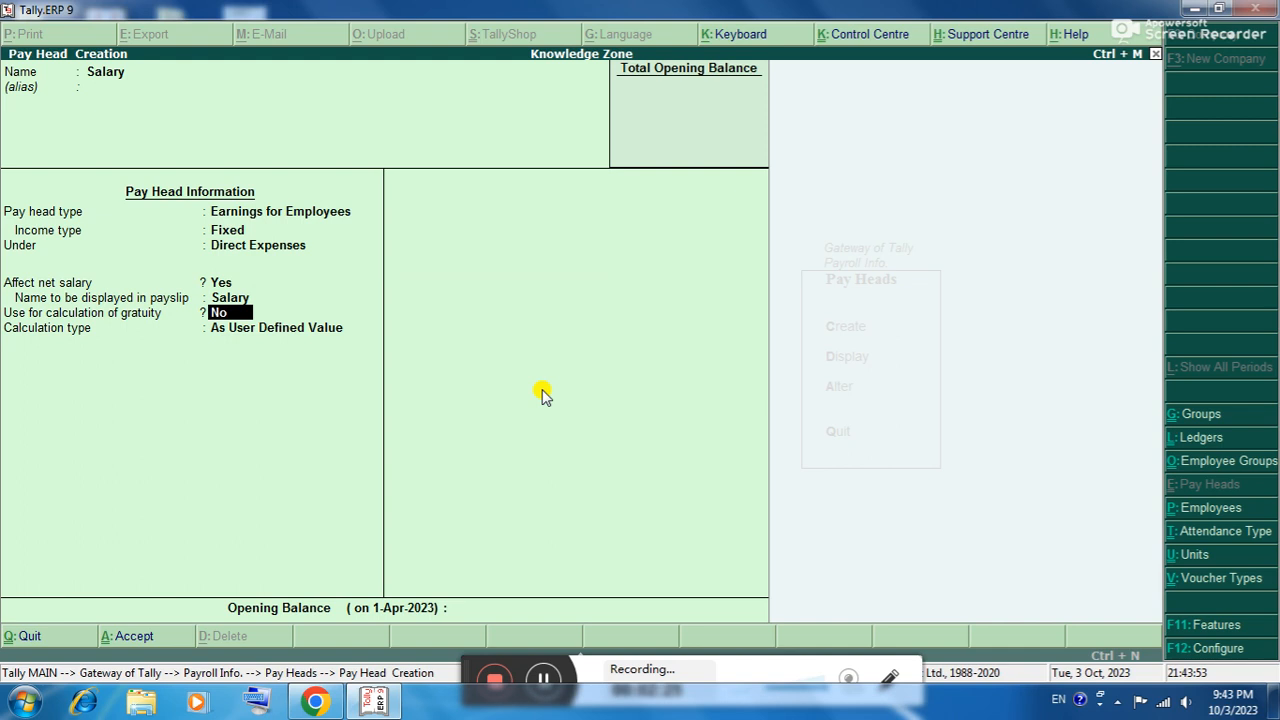
Set the Salary pay head to a Flat Rate calculation per Months, without gratuity or rounding, and save it.
{"action": "key", "text": "Return"}
{"action": "key", "text": "Down"}
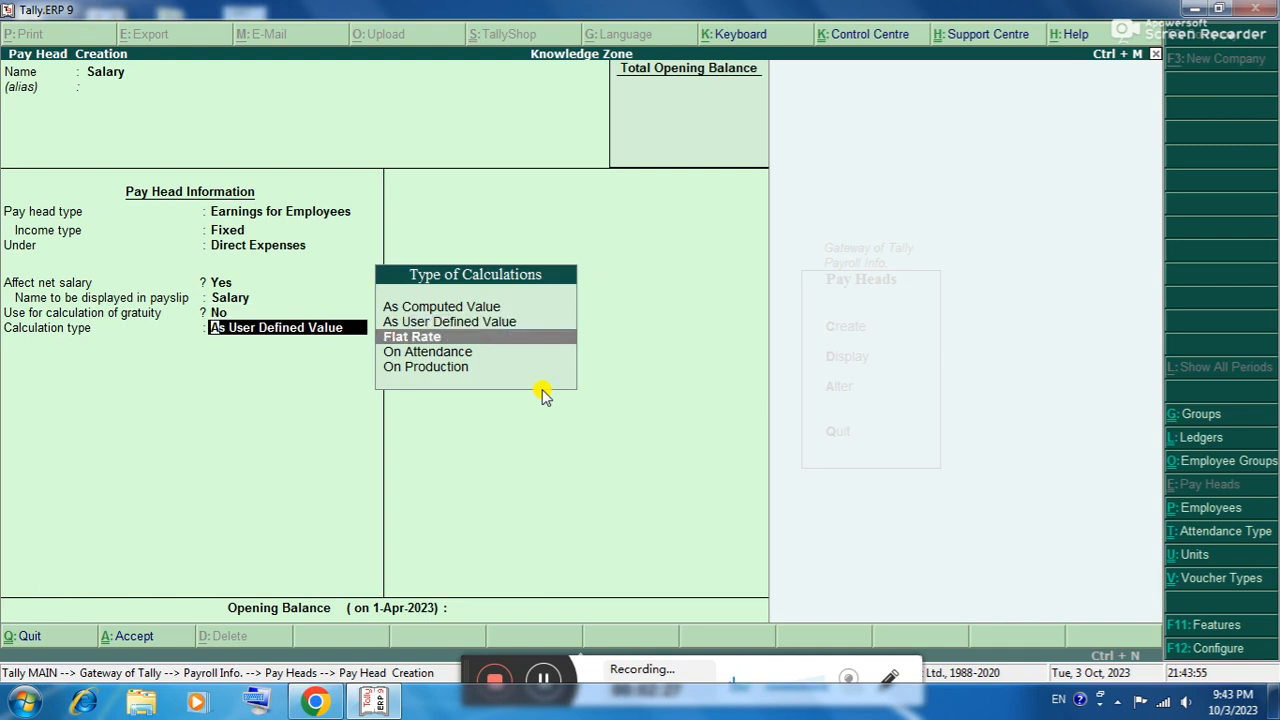
{"action": "key", "text": "Return"}
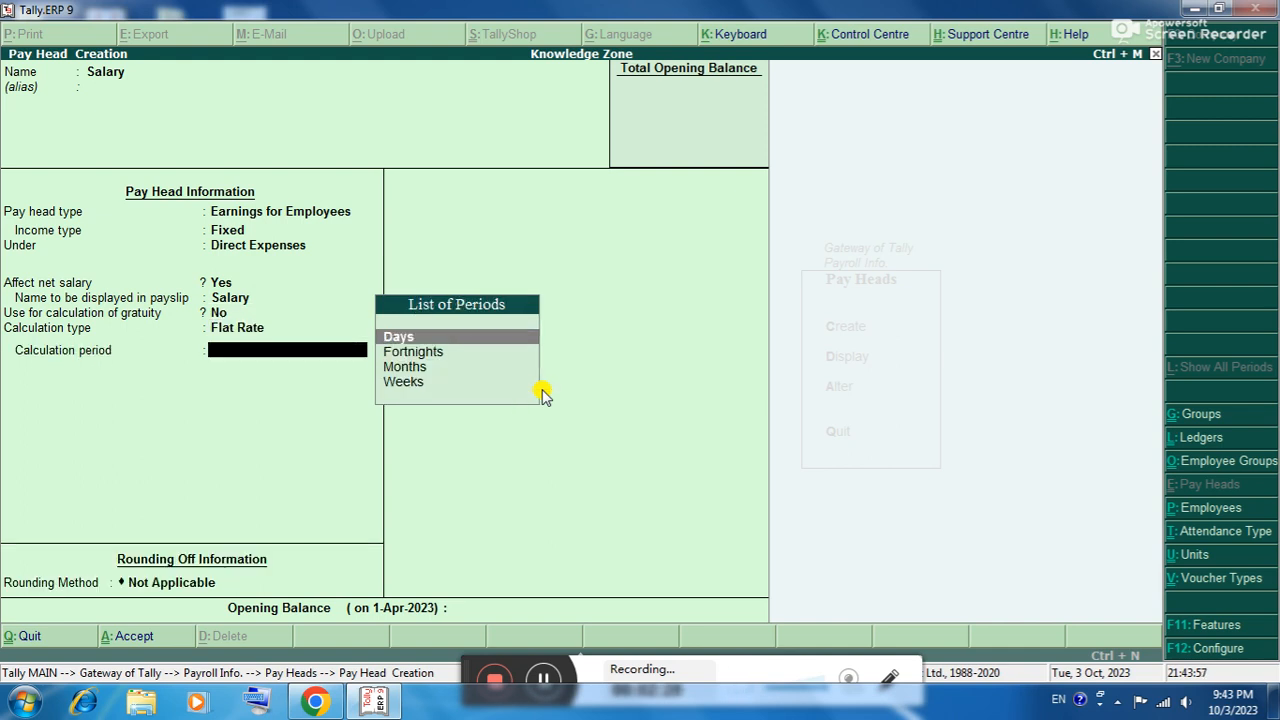
{"action": "key", "text": "Down"}
{"action": "key", "text": "Down"}
{"action": "key", "text": "Return"}
{"action": "key", "text": "Return"}
{"action": "key", "text": "Return"}
{"action": "key", "text": "Return"}
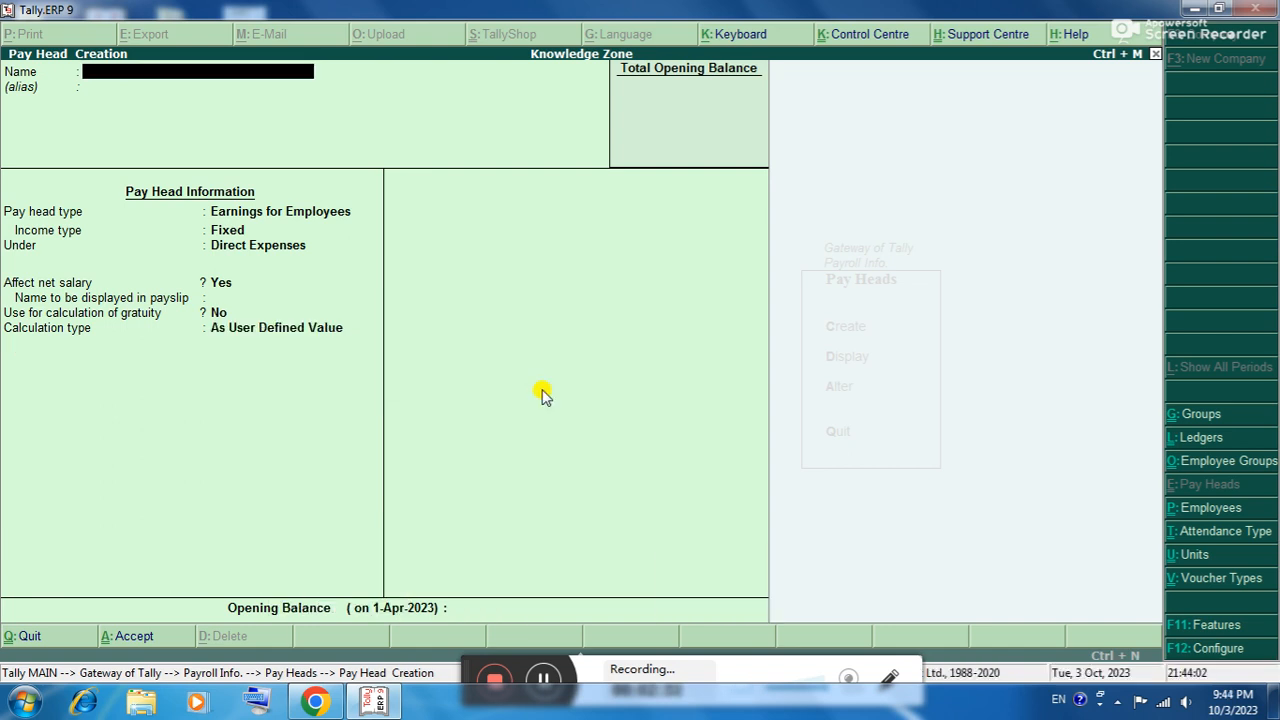
Start a pay head named Epf with type Deductions From Employees, under Direct Expenses, affecting net salary.
{"action": "type", "text": "Epf"}
{"action": "key", "text": "Return"}
{"action": "key", "text": "Return"}
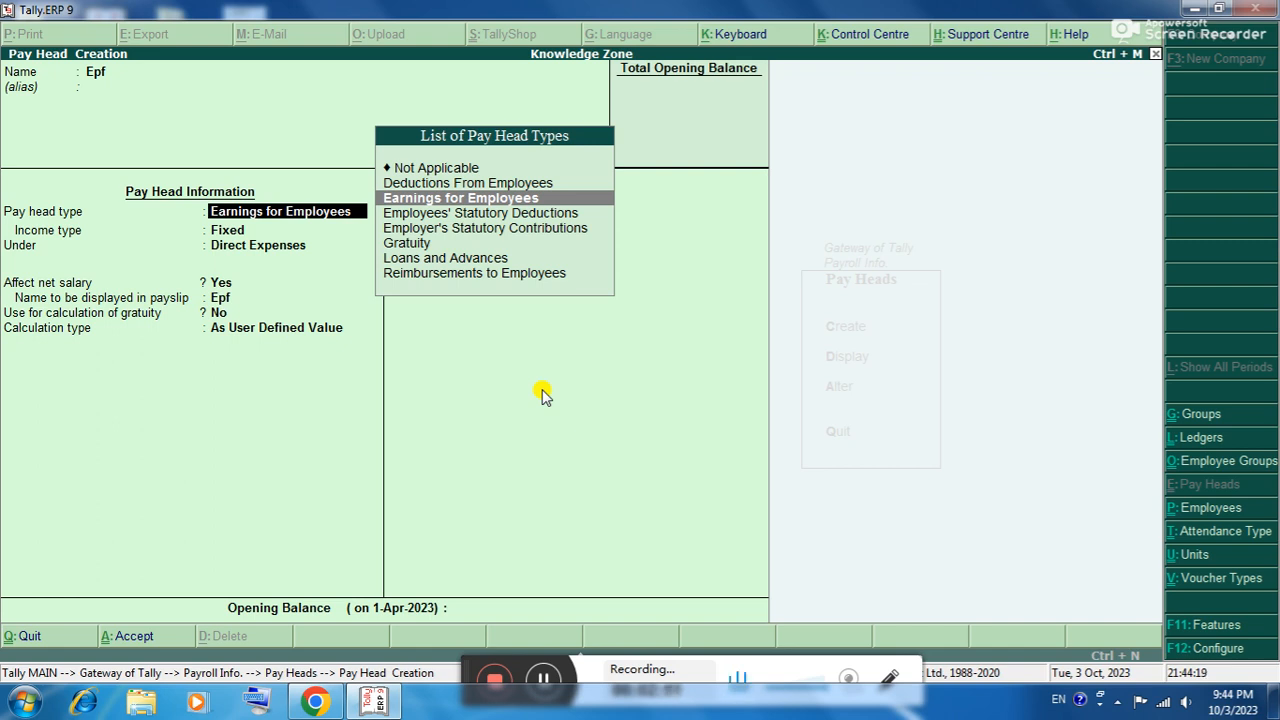
{"action": "key", "text": "Up"}
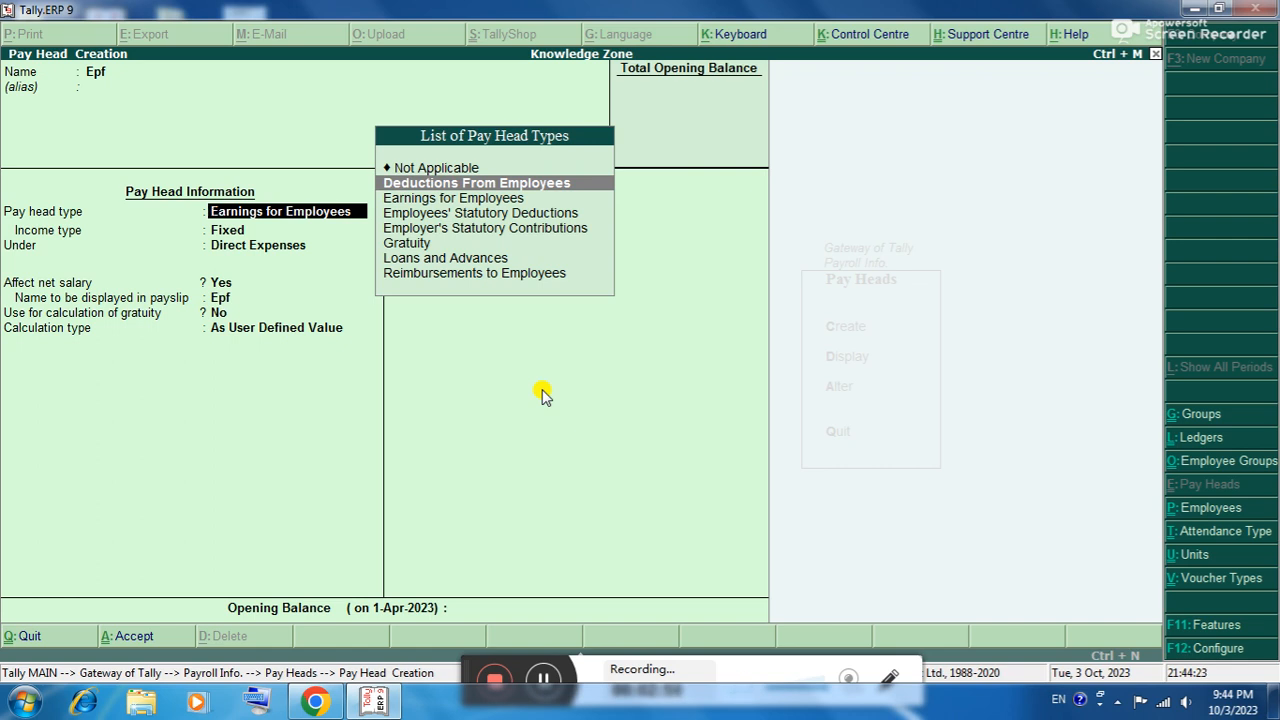
{"action": "key", "text": "Return"}
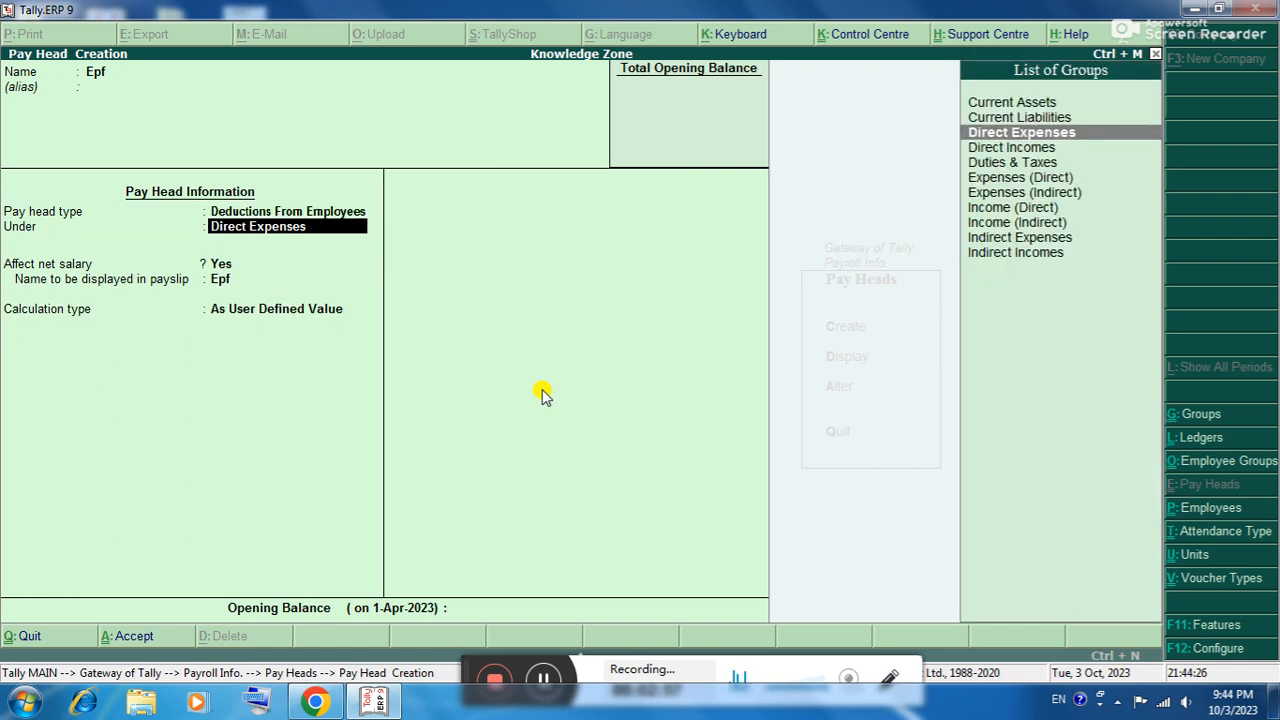
{"action": "key", "text": "Return"}
{"action": "key", "text": "Return"}
{"action": "key", "text": "Return"}
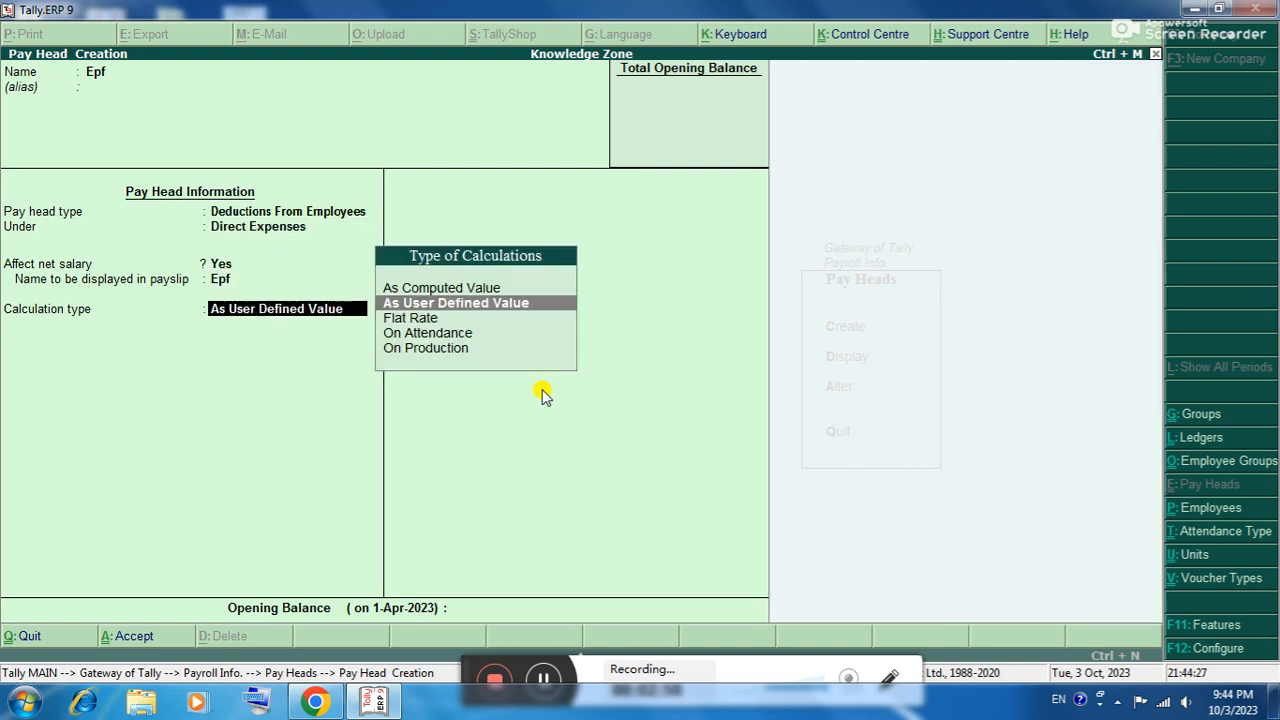
Set the Epf pay head to a Flat Rate calculation per Months without rounding, and save it.
{"action": "key", "text": "Down"}
{"action": "key", "text": "Return"}
{"action": "key", "text": "Down"}
{"action": "key", "text": "Down"}
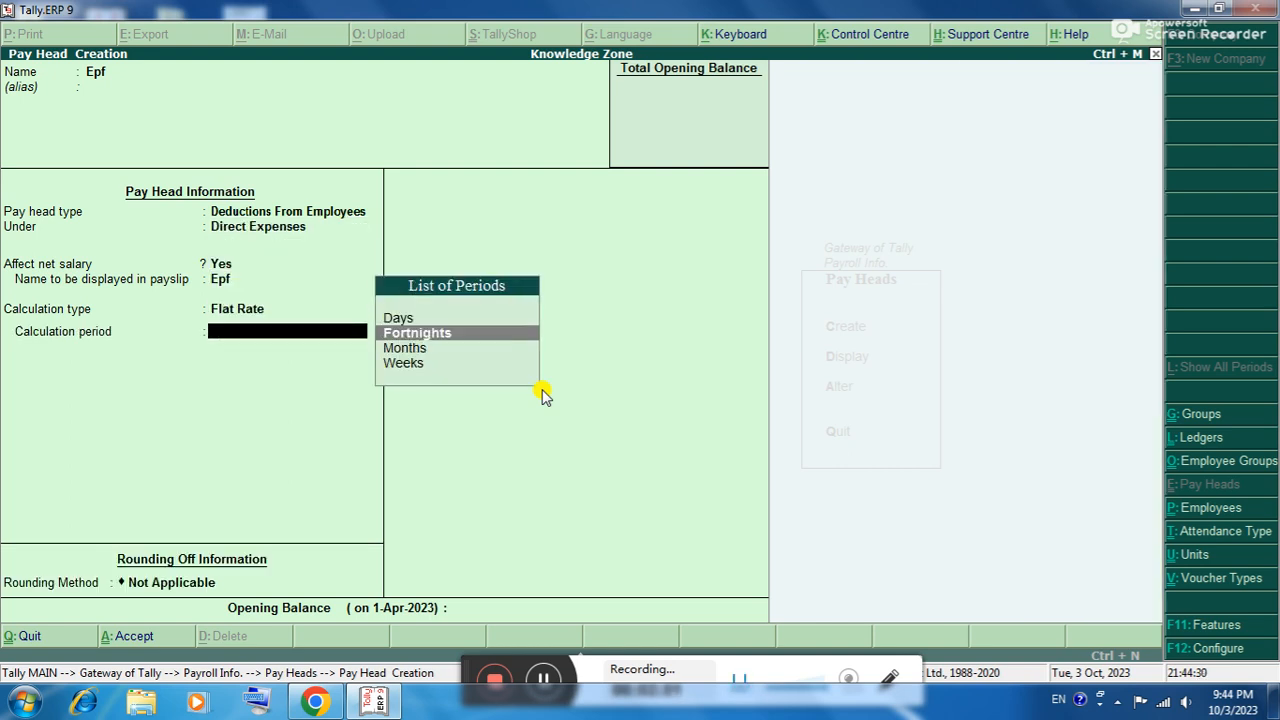
{"action": "key", "text": "Return"}
{"action": "key", "text": "Return"}
{"action": "key", "text": "Return"}
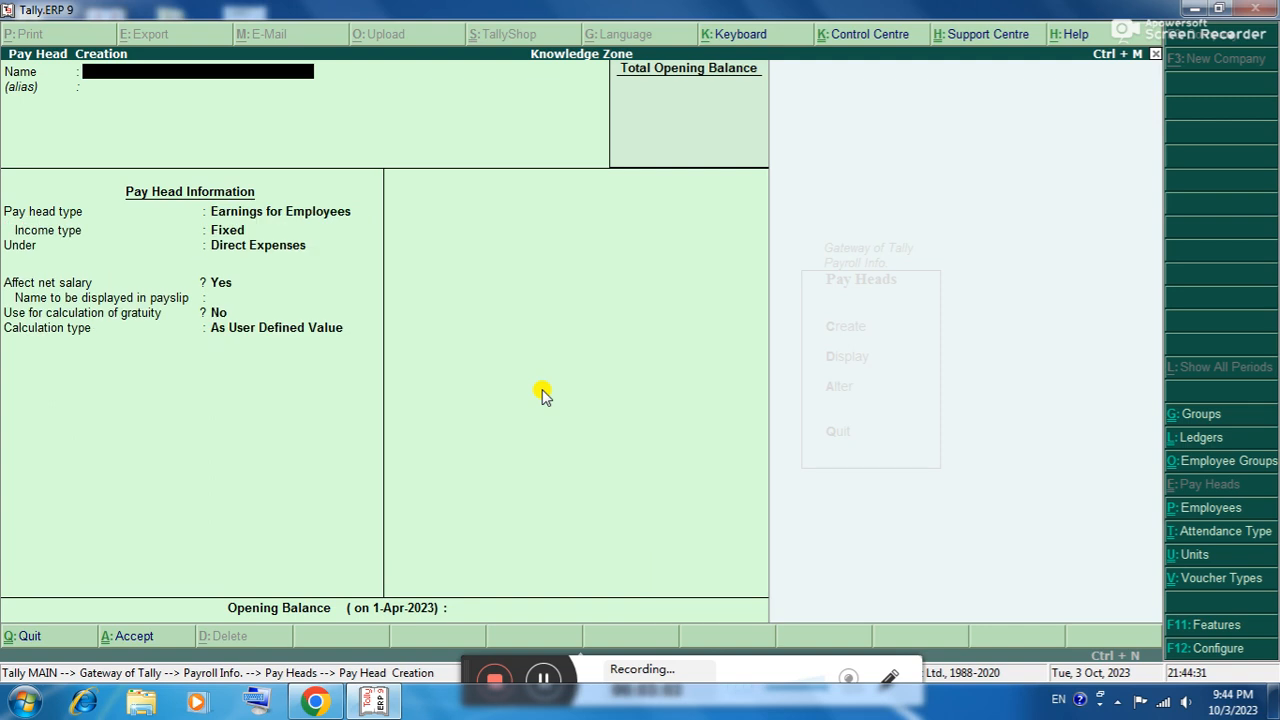
Open the salary details definition for the first employee with an effective date of 1-Apr-2023.
{"action": "key", "text": "Escape"}
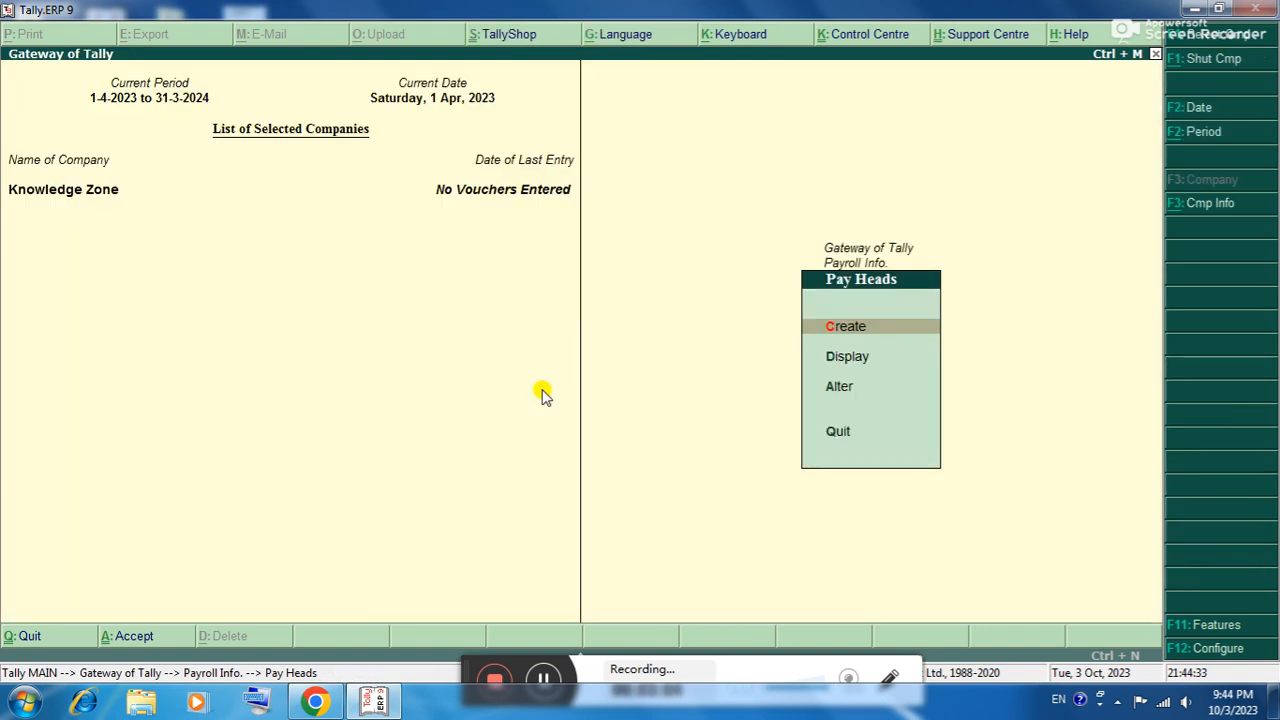
{"action": "key", "text": "Escape"}
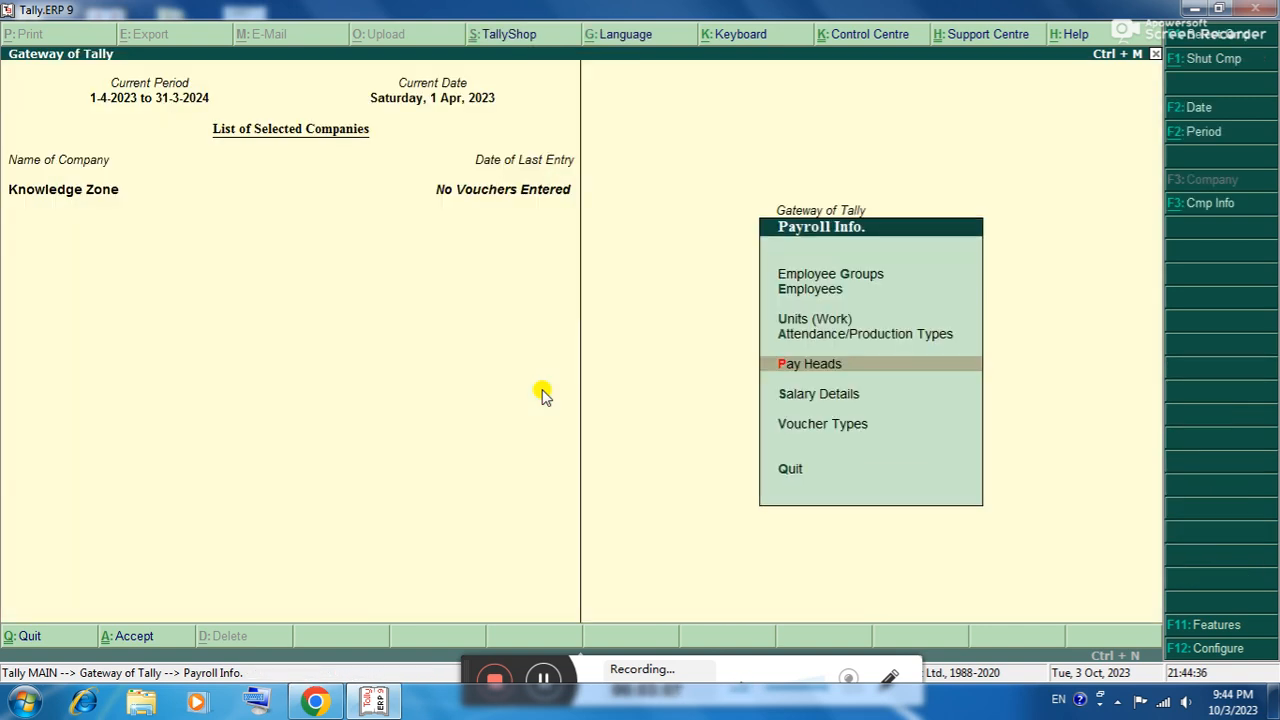
{"action": "key", "text": "Down"}
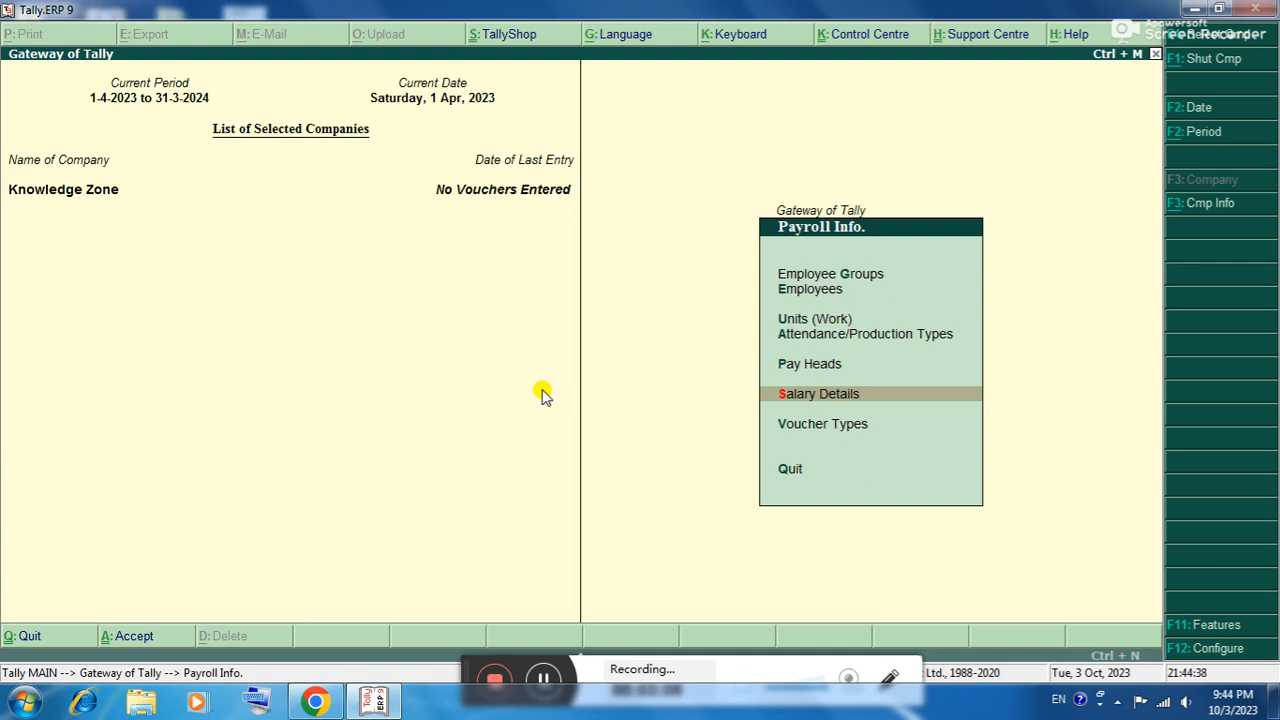
{"action": "key", "text": "Return"}
{"action": "key", "text": "Return"}
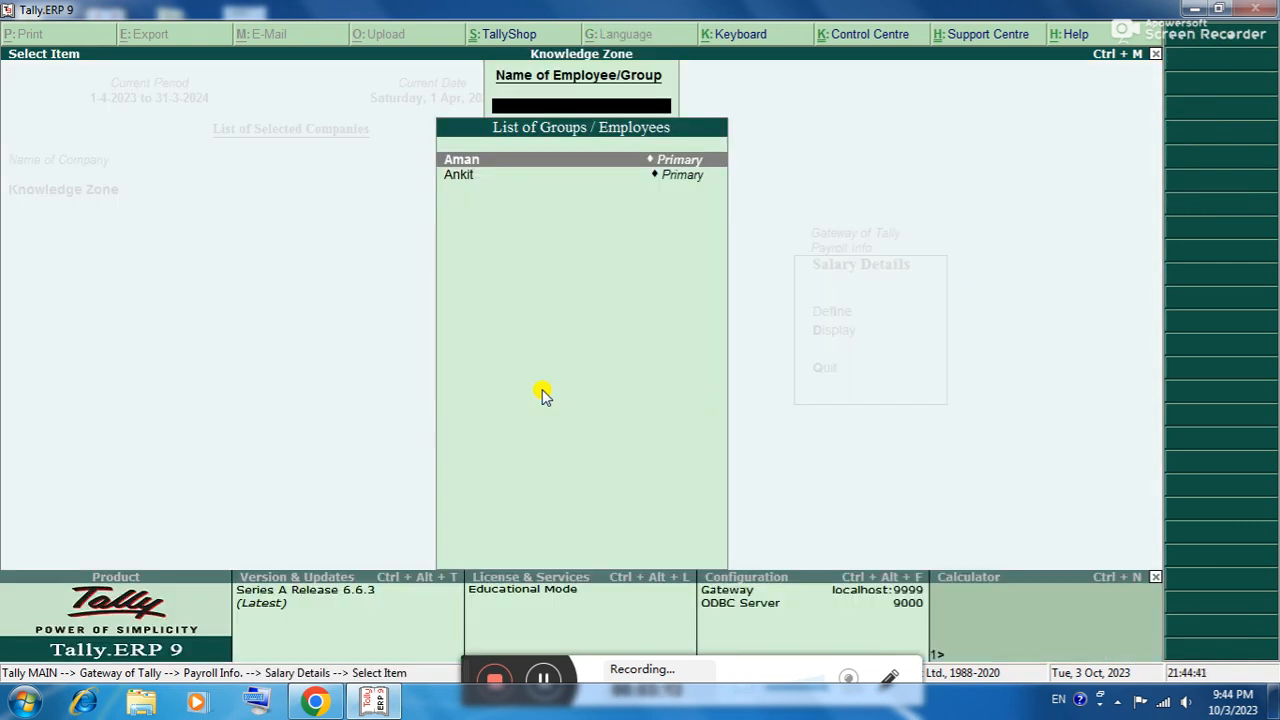
{"action": "key", "text": "Return"}
{"action": "type", "text": "1"}
{"action": "key", "text": "Return"}
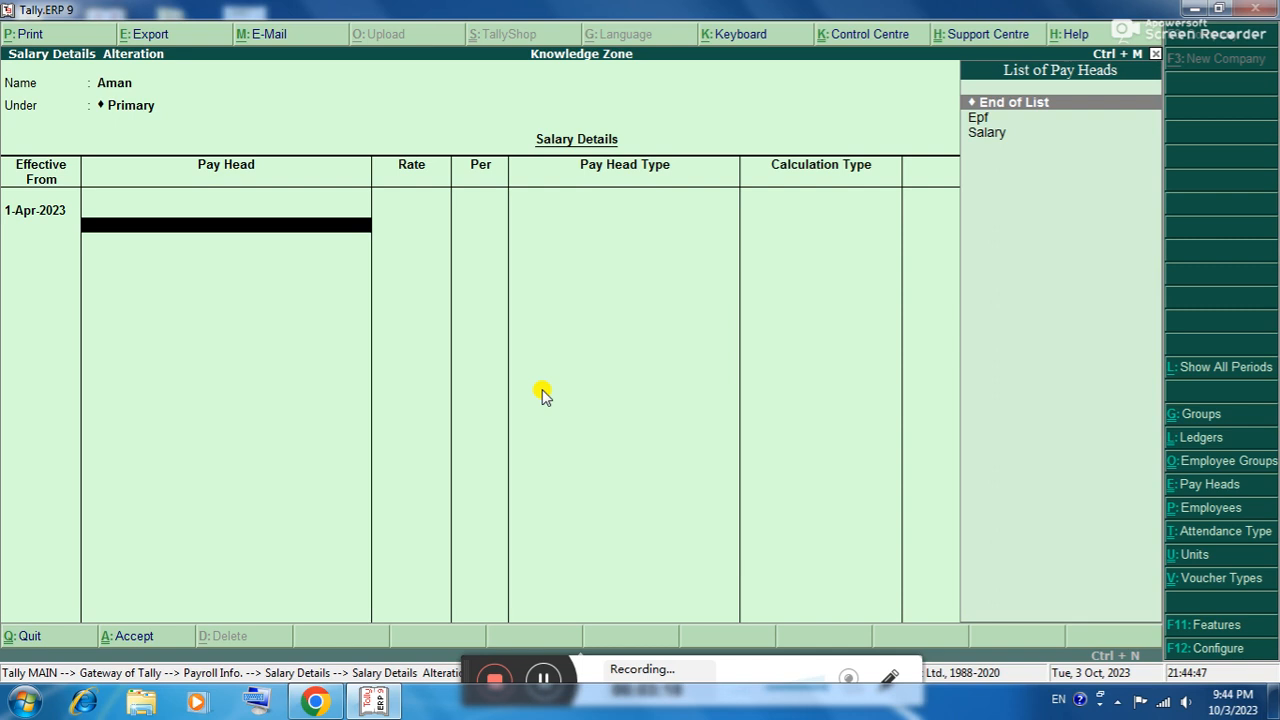
{"action": "key", "text": "BackSpace"}
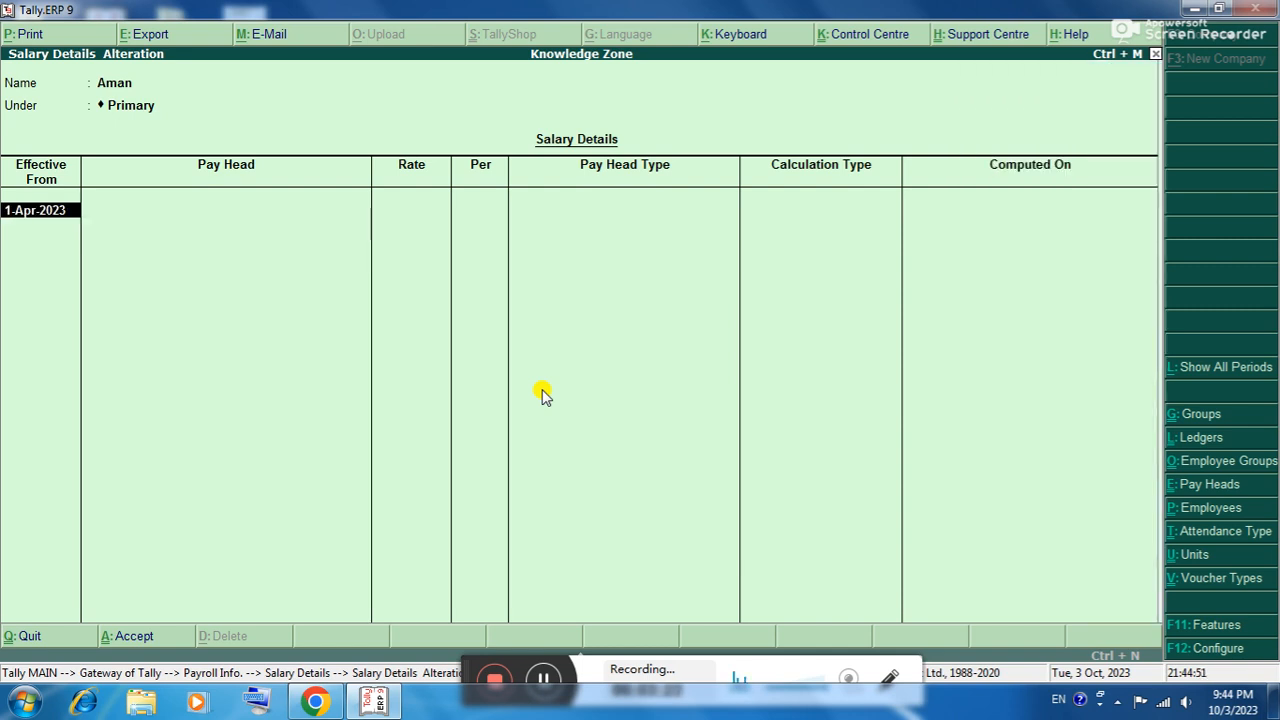
{"action": "key", "text": "Return"}
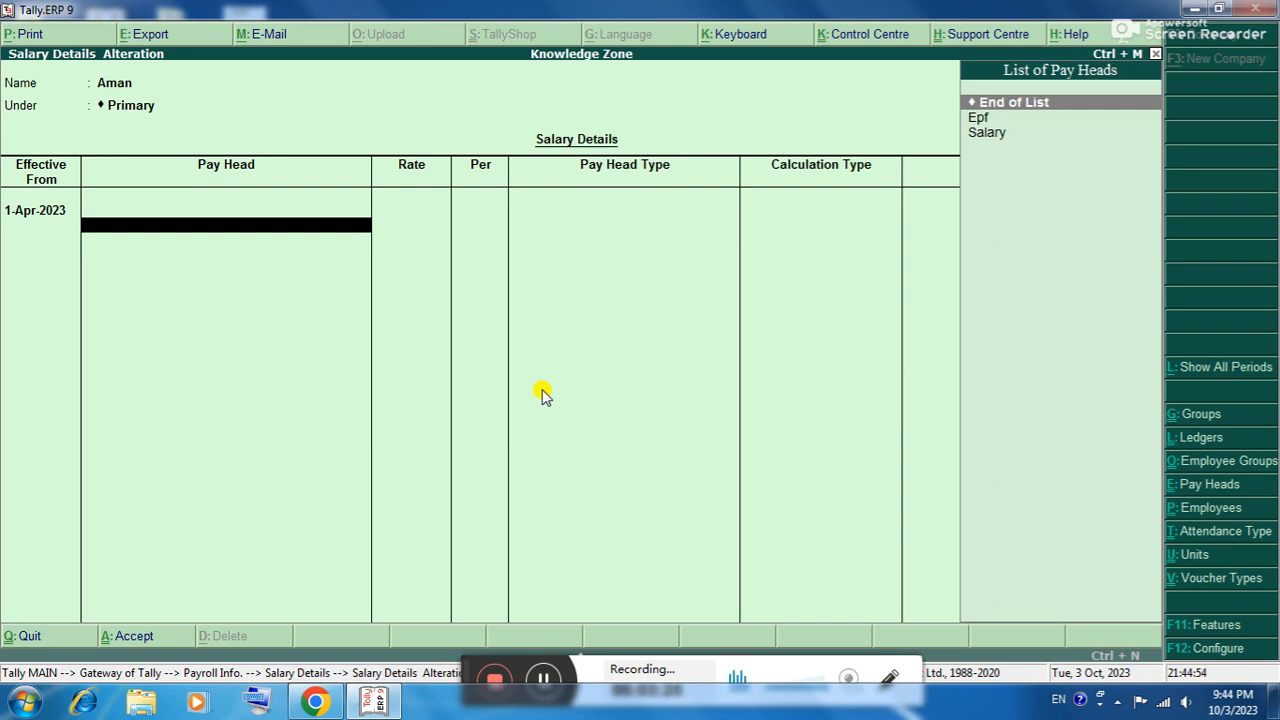
Add the Salary pay head to the first employee's salary details at a rate of 50000 per month.
{"action": "key", "text": "Down"}
{"action": "key", "text": "Down"}
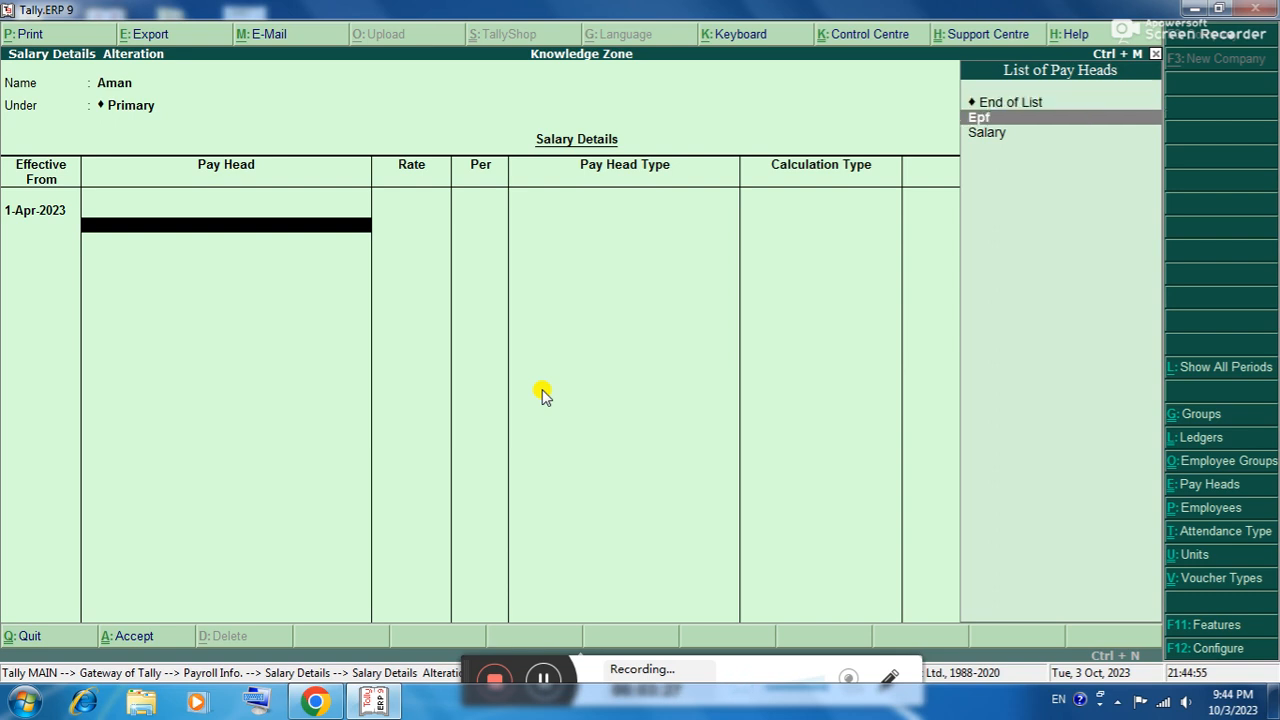
{"action": "key", "text": "Return"}
{"action": "type", "text": "50000"}
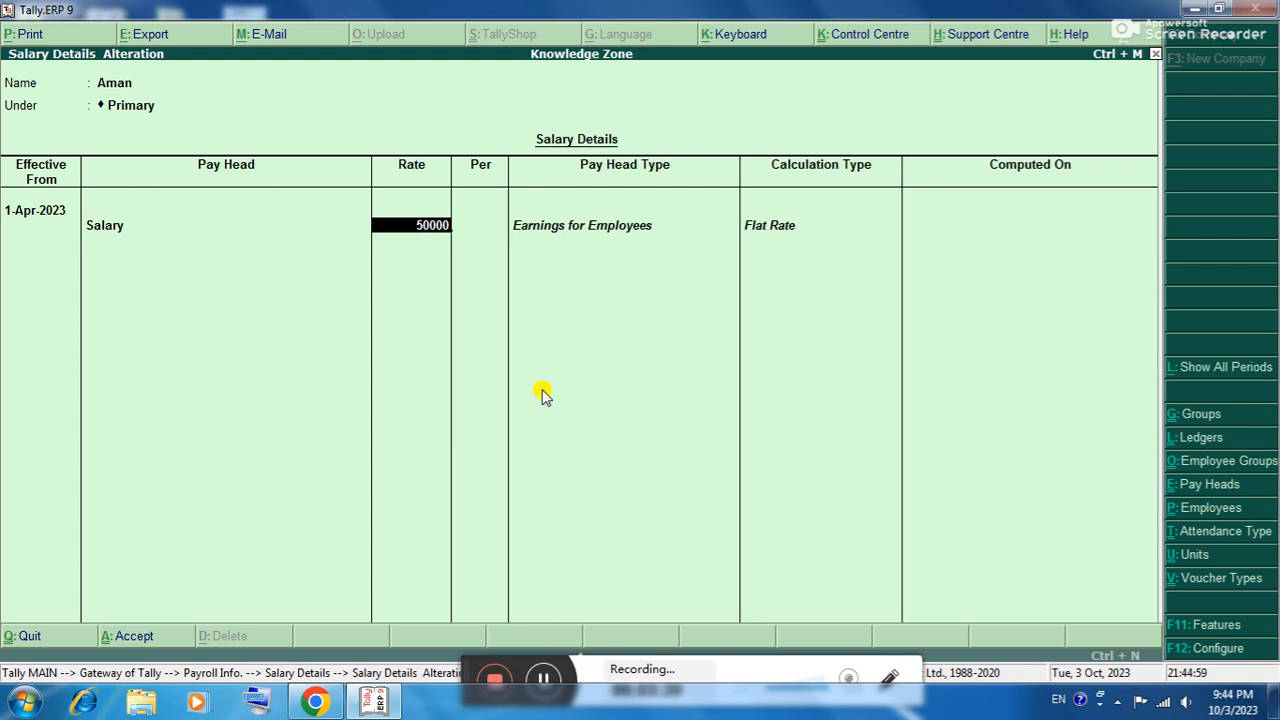
{"action": "key", "text": "Return"}
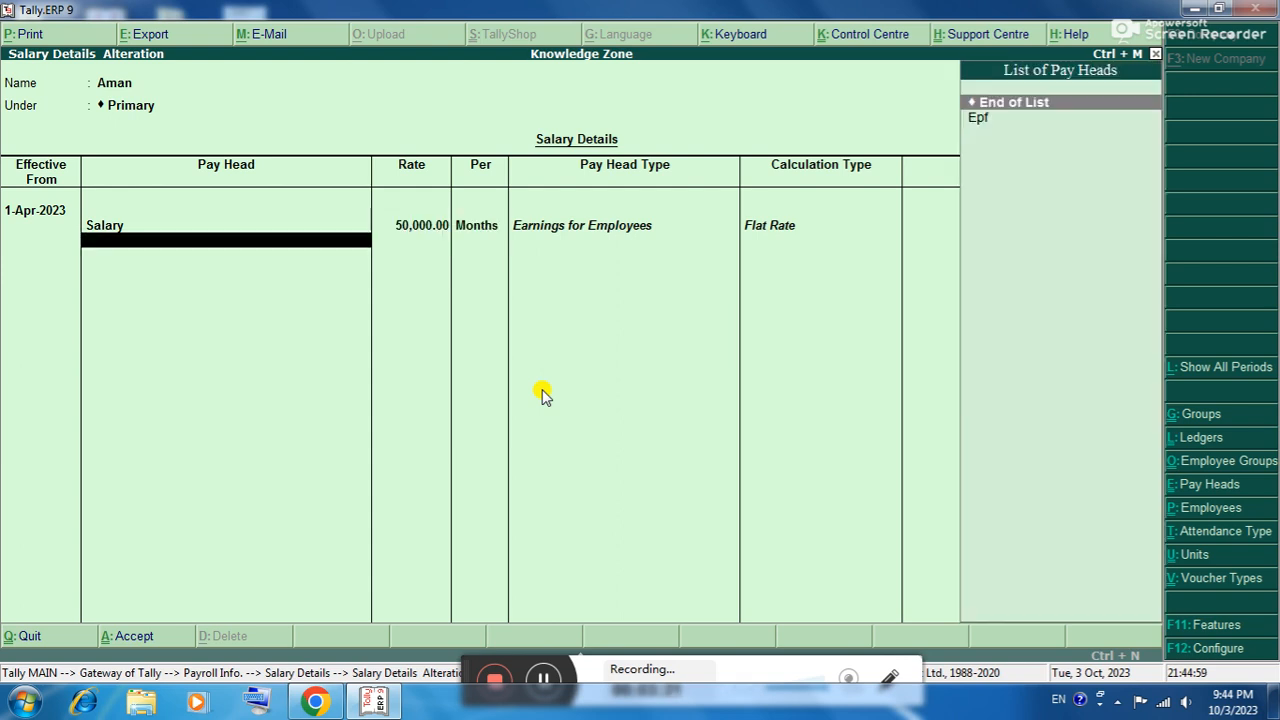
Add the Epf pay head at a rate of 1200 for the first employee and save the salary details.
{"action": "key", "text": "Down"}
{"action": "key", "text": "Return"}
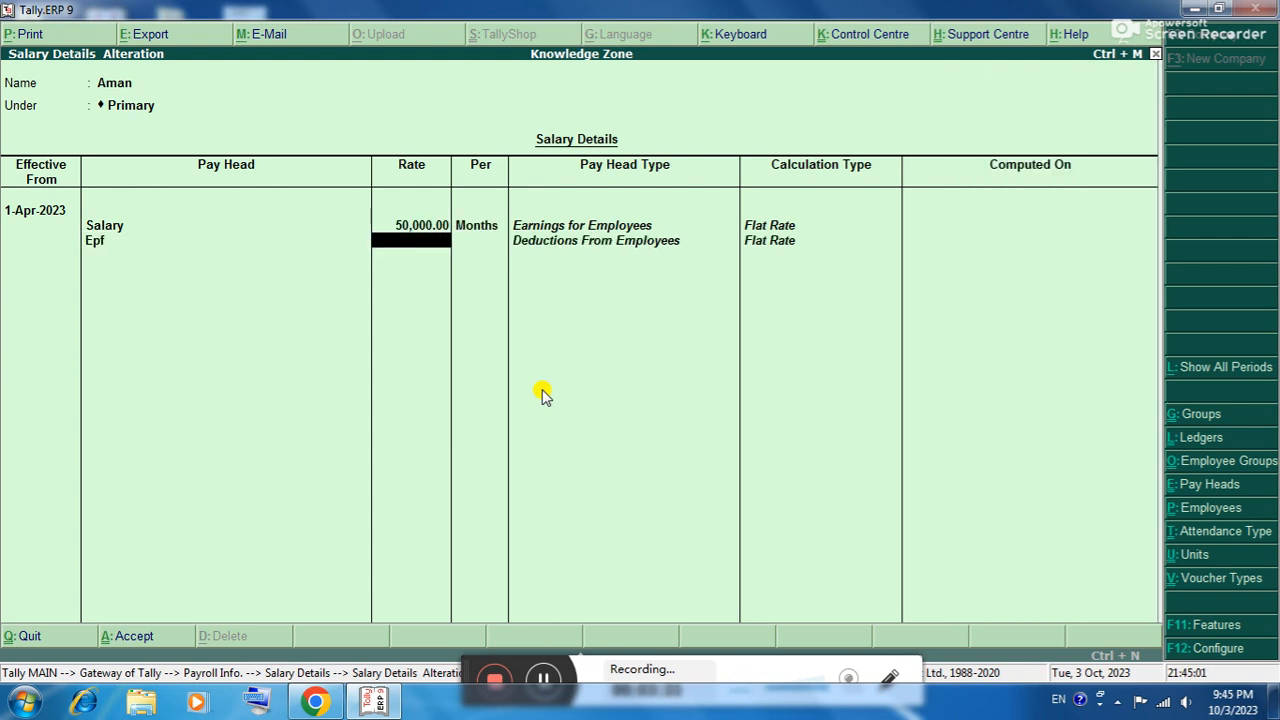
{"action": "type", "text": "1200"}
{"action": "key", "text": "Return"}
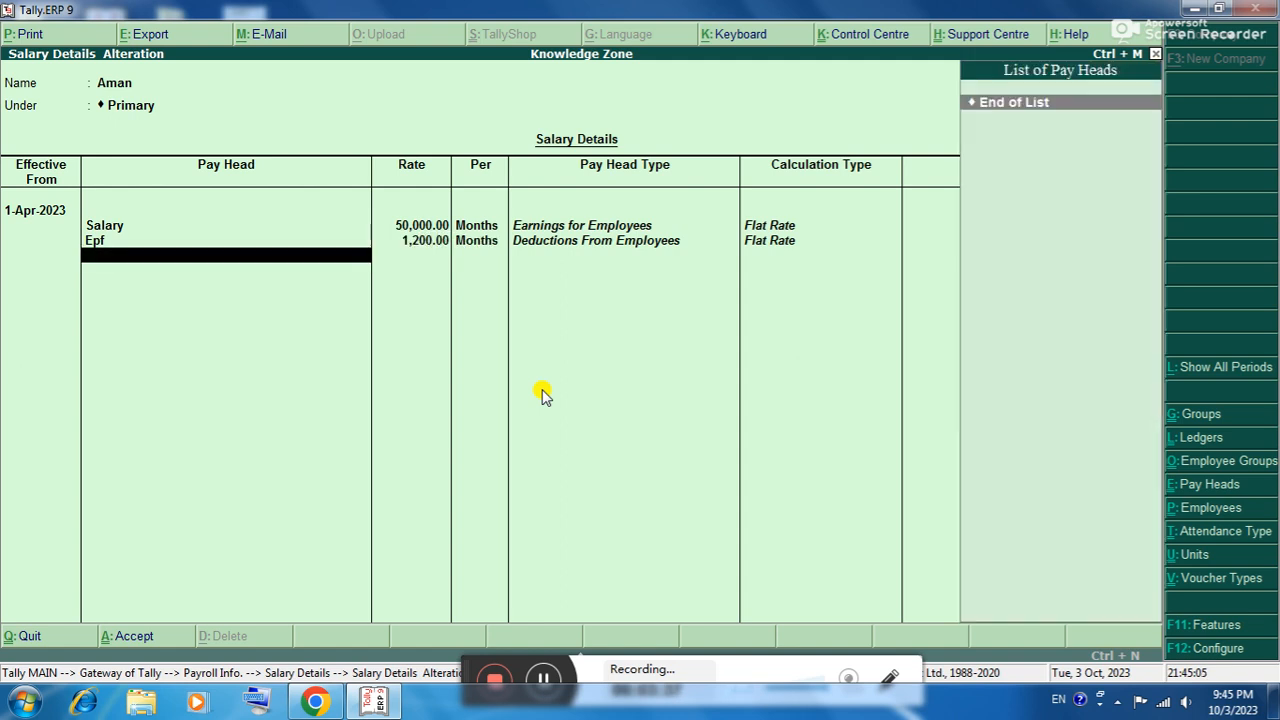
{"action": "key", "text": "Return"}
{"action": "key", "text": "Return"}
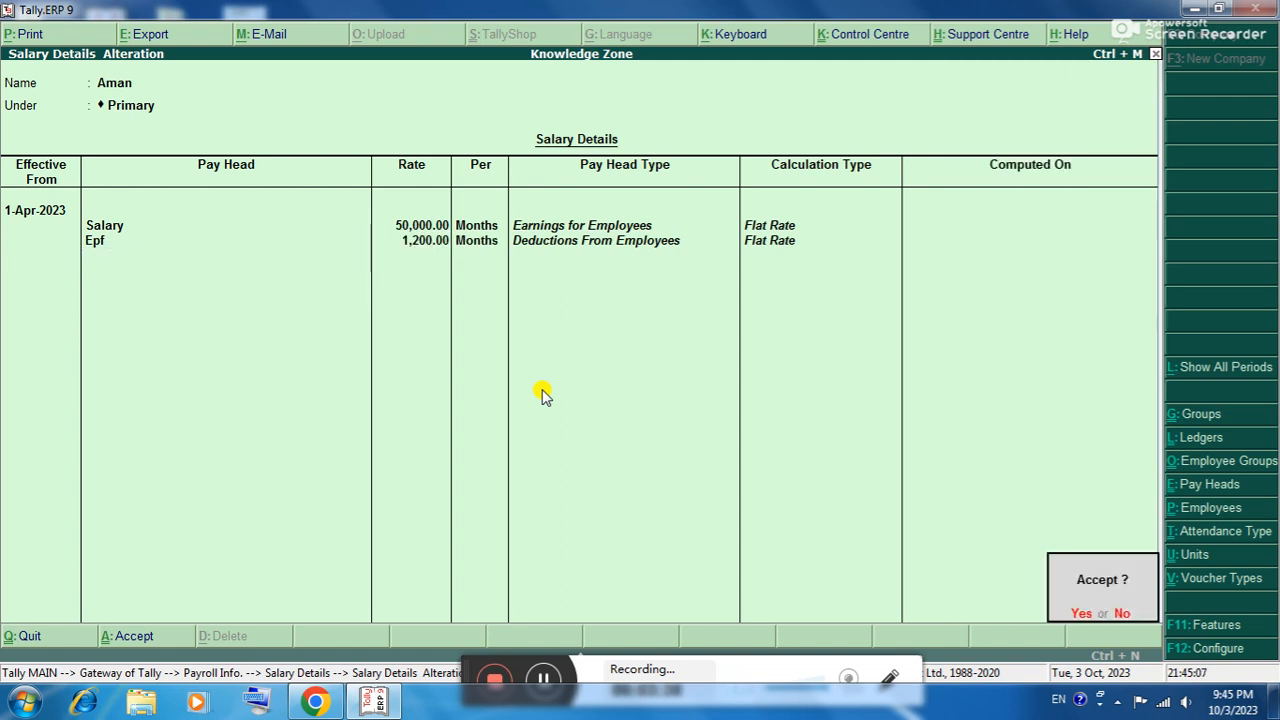
{"action": "key", "text": "Return"}
Define the second employee's salary details effective 1-Apr-2023, with the Salary pay head at a rate of 65,000.
{"action": "key", "text": "Down"}
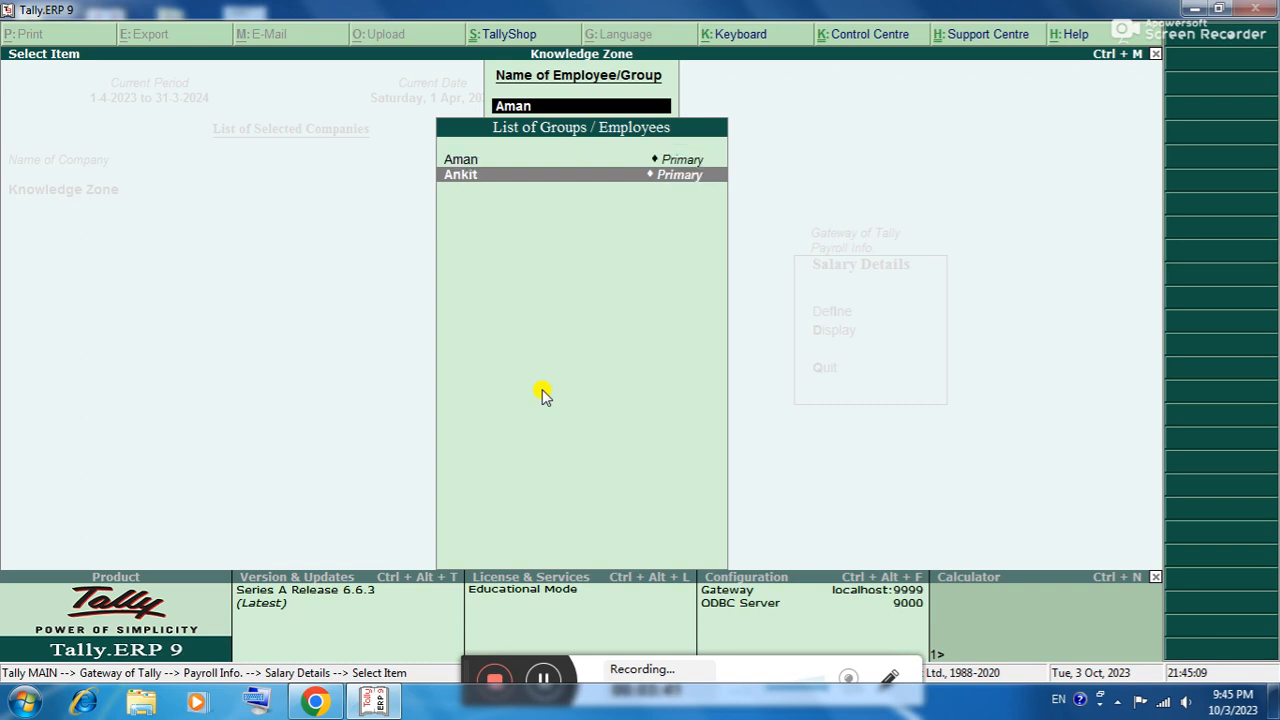
{"action": "key", "text": "Return"}
{"action": "type", "text": "1"}
{"action": "key", "text": "Return"}
{"action": "key", "text": "Down"}
{"action": "key", "text": "Down"}
{"action": "key", "text": "Return"}
{"action": "type", "text": "65,00"}
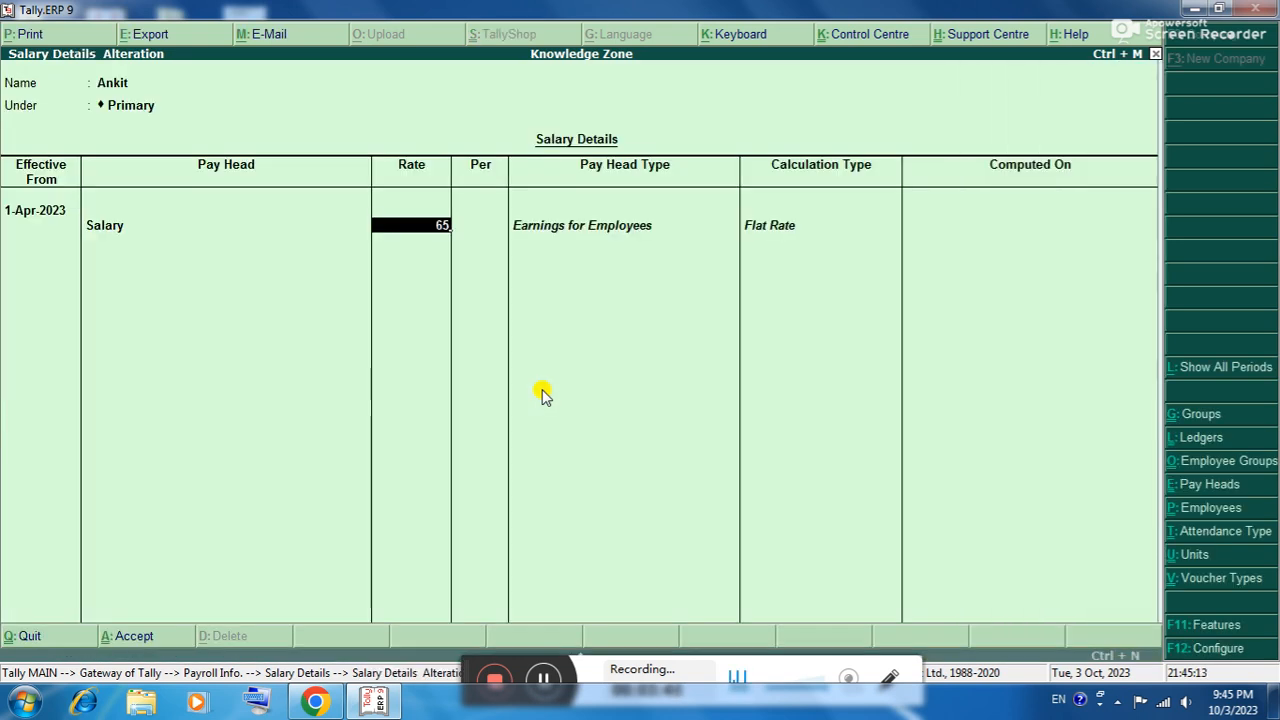
{"action": "type", "text": "0"}
{"action": "key", "text": "Return"}
{"action": "key", "text": "Return"}
{"action": "key", "text": "Return"}
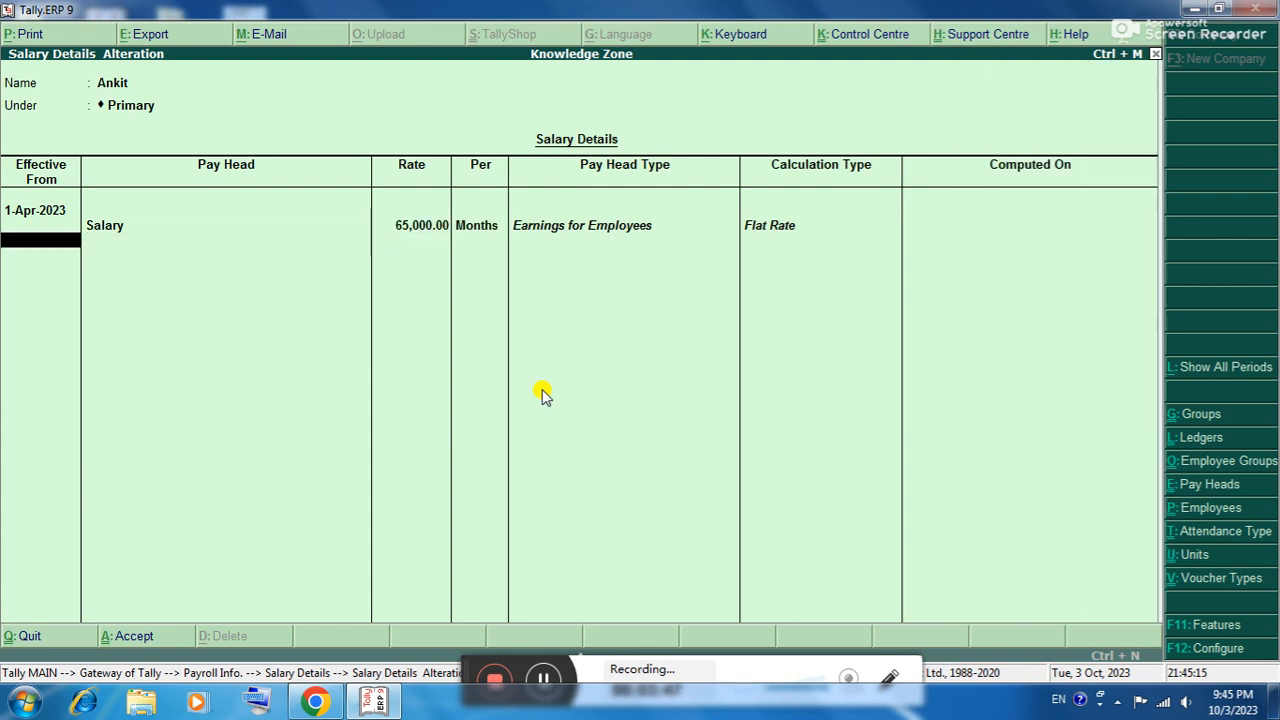
Add the Epf pay head at a rate of 1500 for the second employee and save the salary details.
{"action": "key", "text": "BackSpace"}
{"action": "key", "text": "Return"}
{"action": "key", "text": "Return"}
{"action": "key", "text": "Down"}
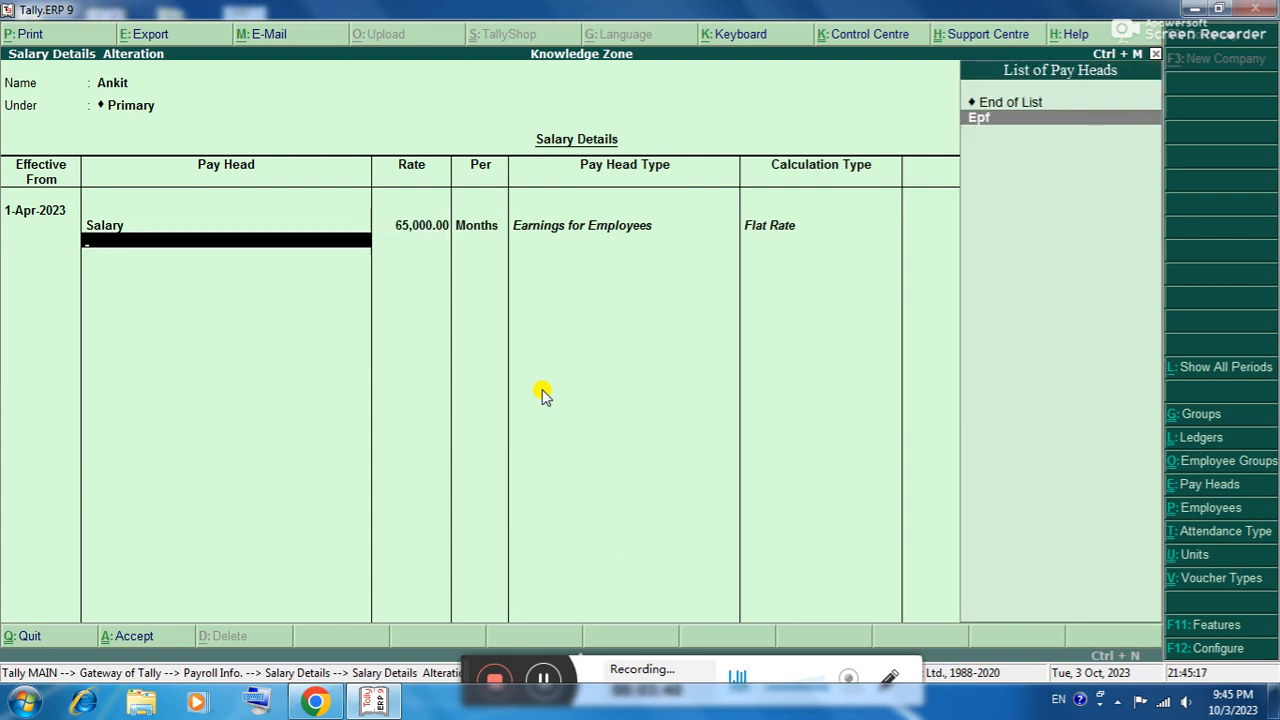
{"action": "key", "text": "Return"}
{"action": "type", "text": "1500"}
{"action": "key", "text": "Return"}
{"action": "key", "text": "Return"}
{"action": "key", "text": "Return"}
{"action": "key", "text": "Return"}
{"action": "key", "text": "Return"}
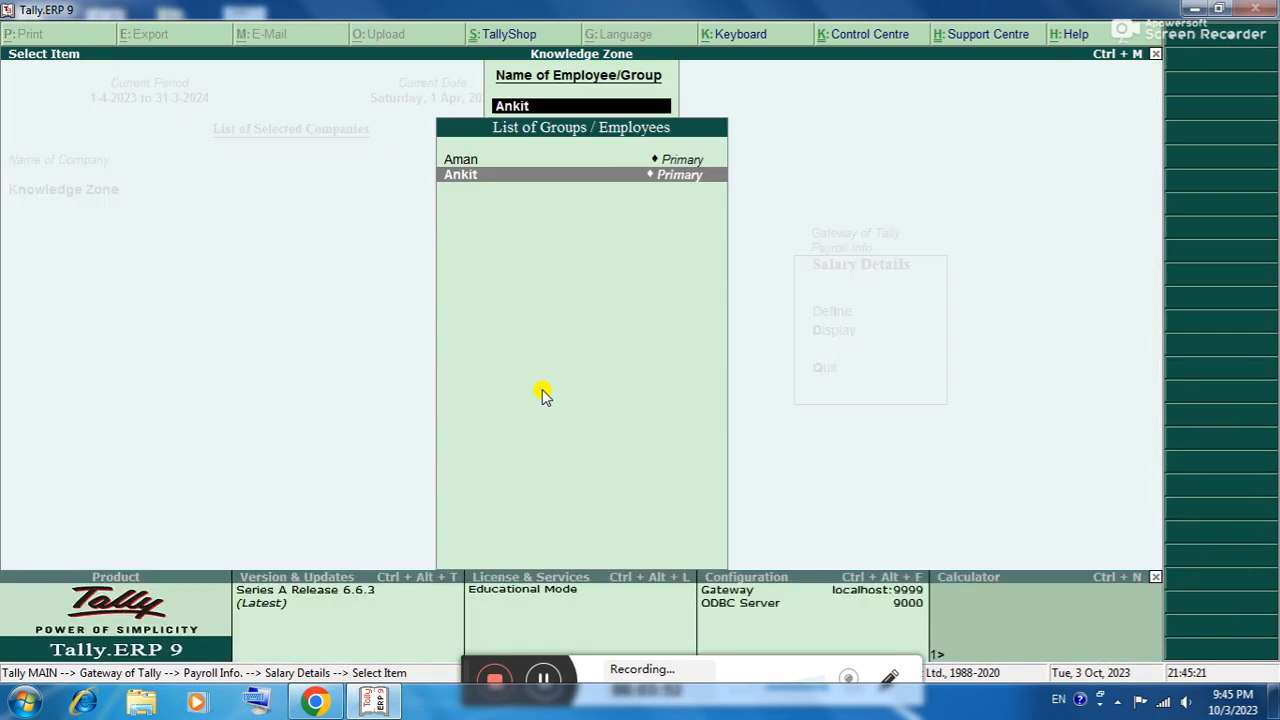
Leave the payroll masters, start a new payroll voucher and open its Payroll Autofill form.
{"action": "key", "text": "Escape"}
{"action": "key", "text": "Escape"}
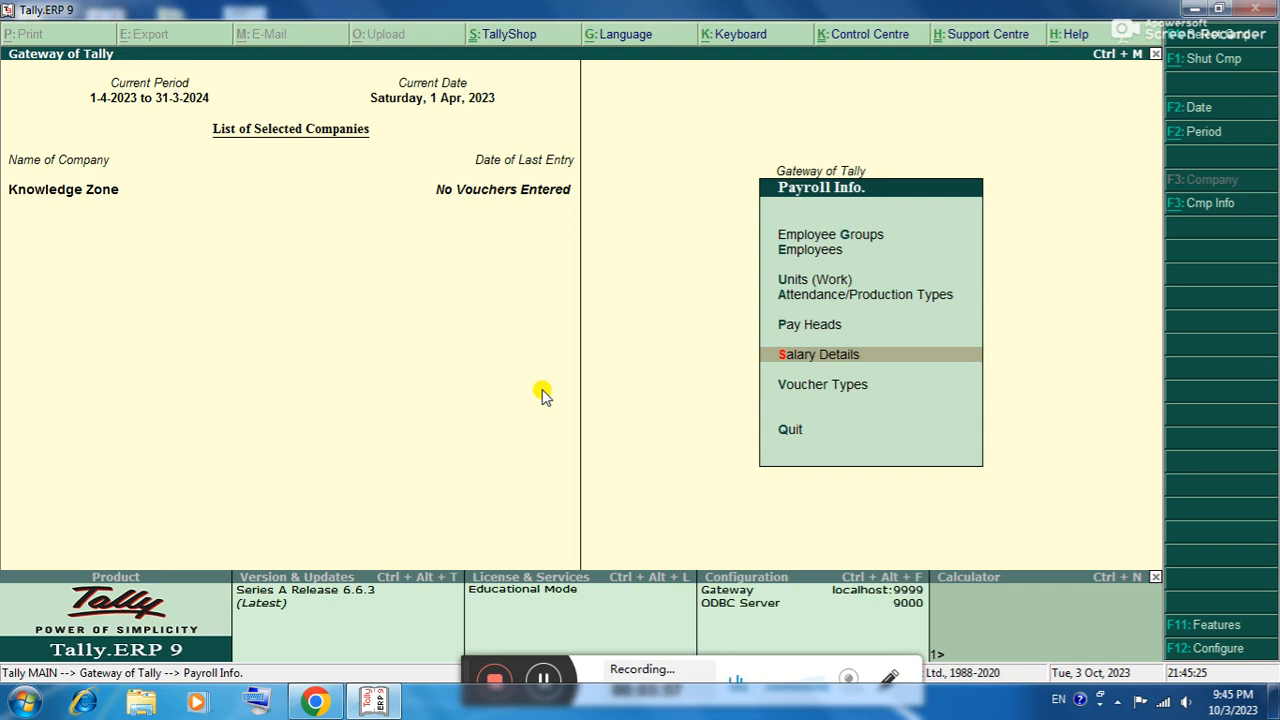
{"action": "key", "text": "Escape"}
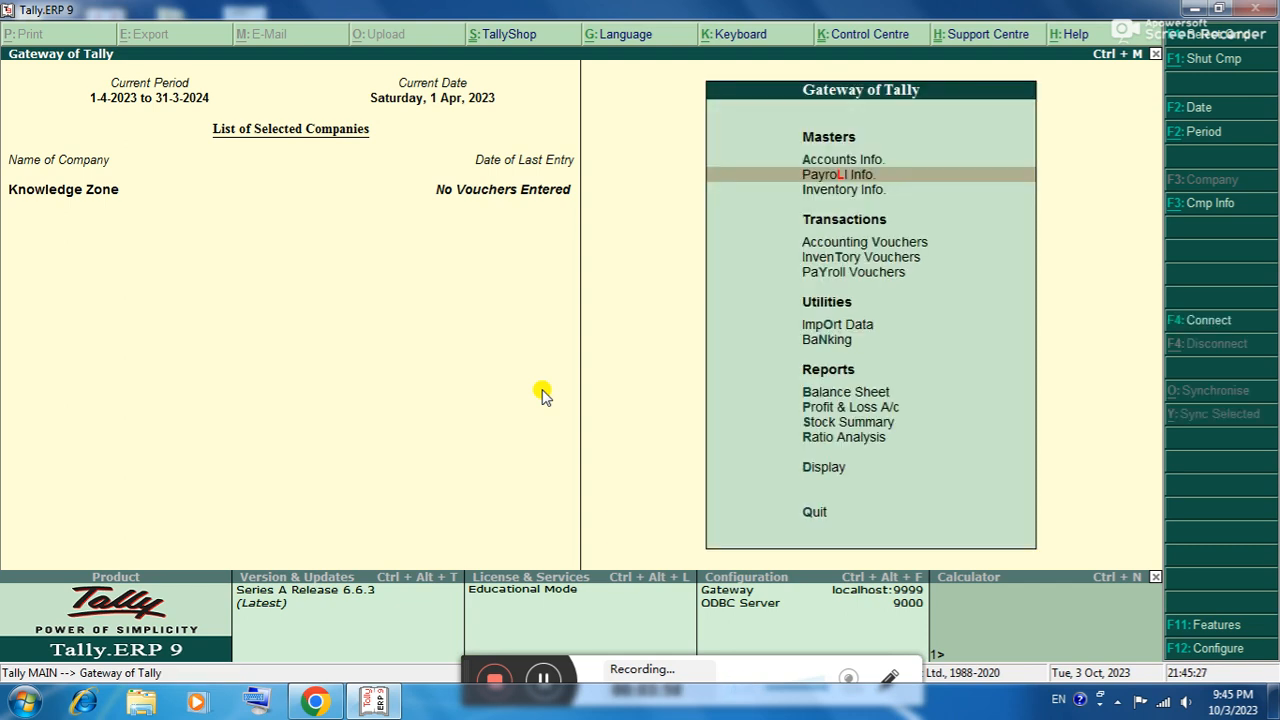
{"action": "key", "text": "Down"}
{"action": "key", "text": "Down"}
{"action": "key", "text": "Down"}
{"action": "key", "text": "Down"}
{"action": "key", "text": "Return"}
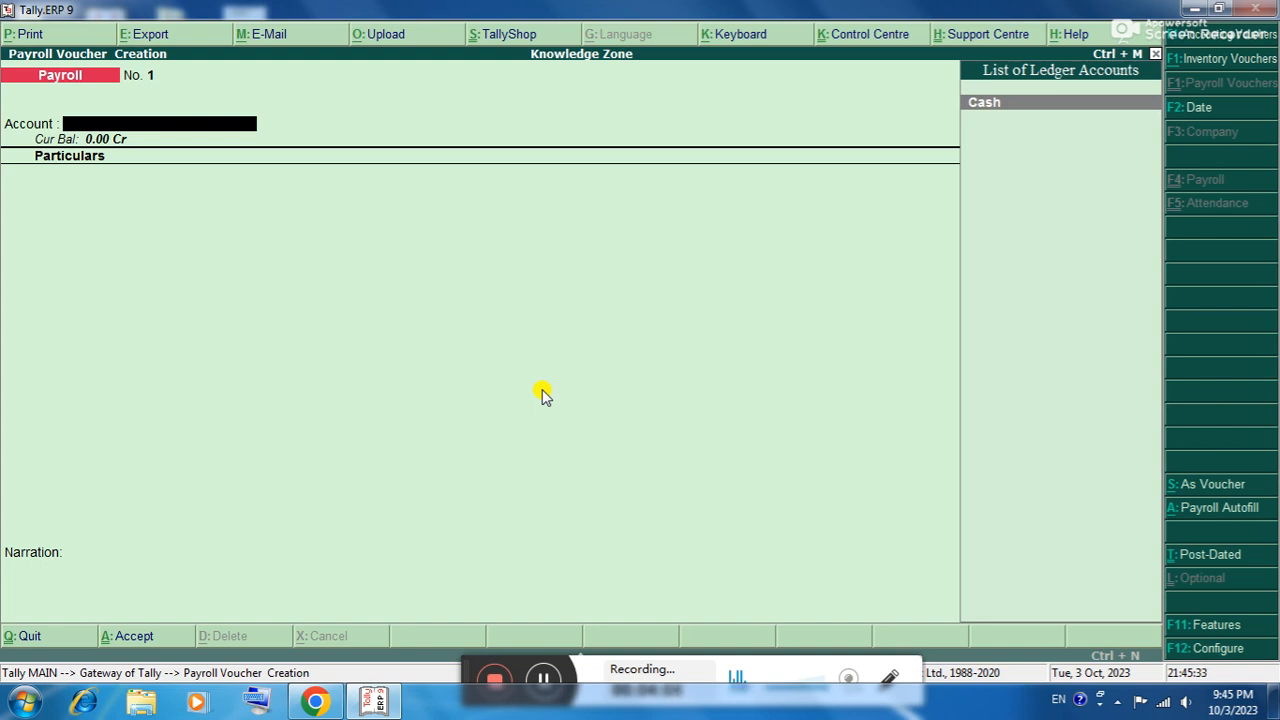
{"action": "key", "text": "alt+a"}
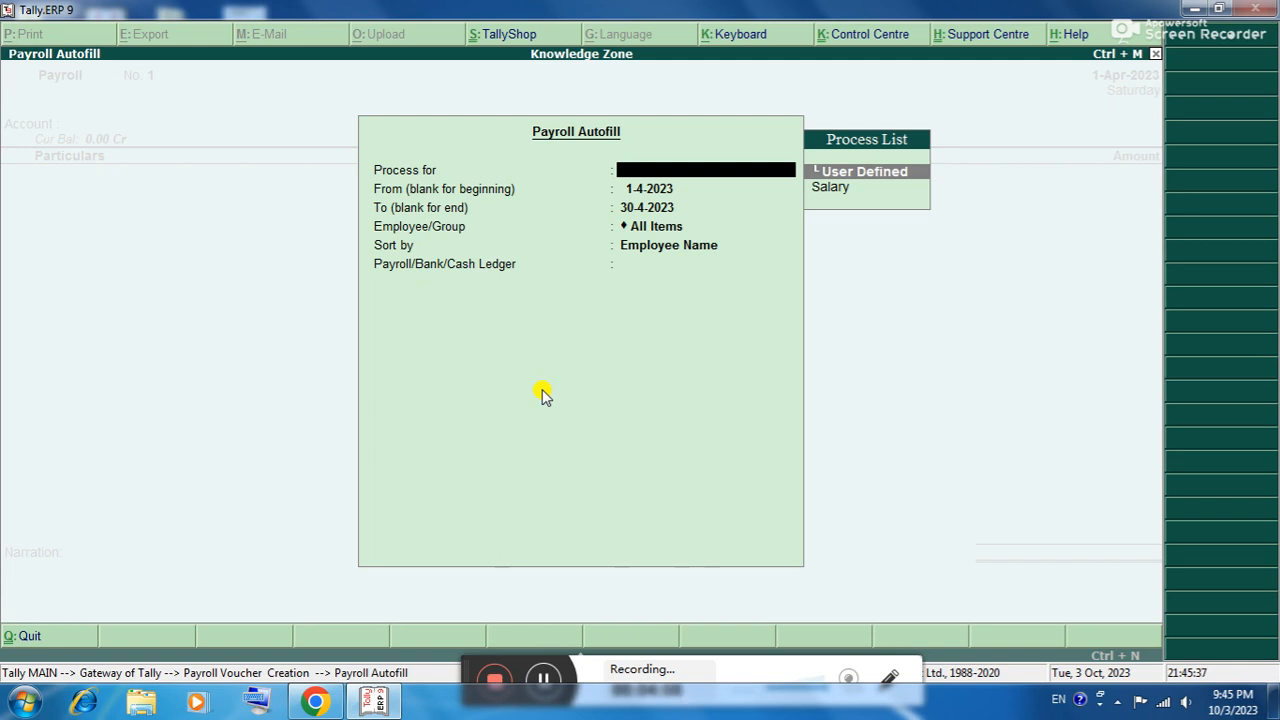
Set the autofill to process Salary from 1-4-2023 to 1-4-2023 for All Items, sorted by Employee Name.
{"action": "key", "text": "Down"}
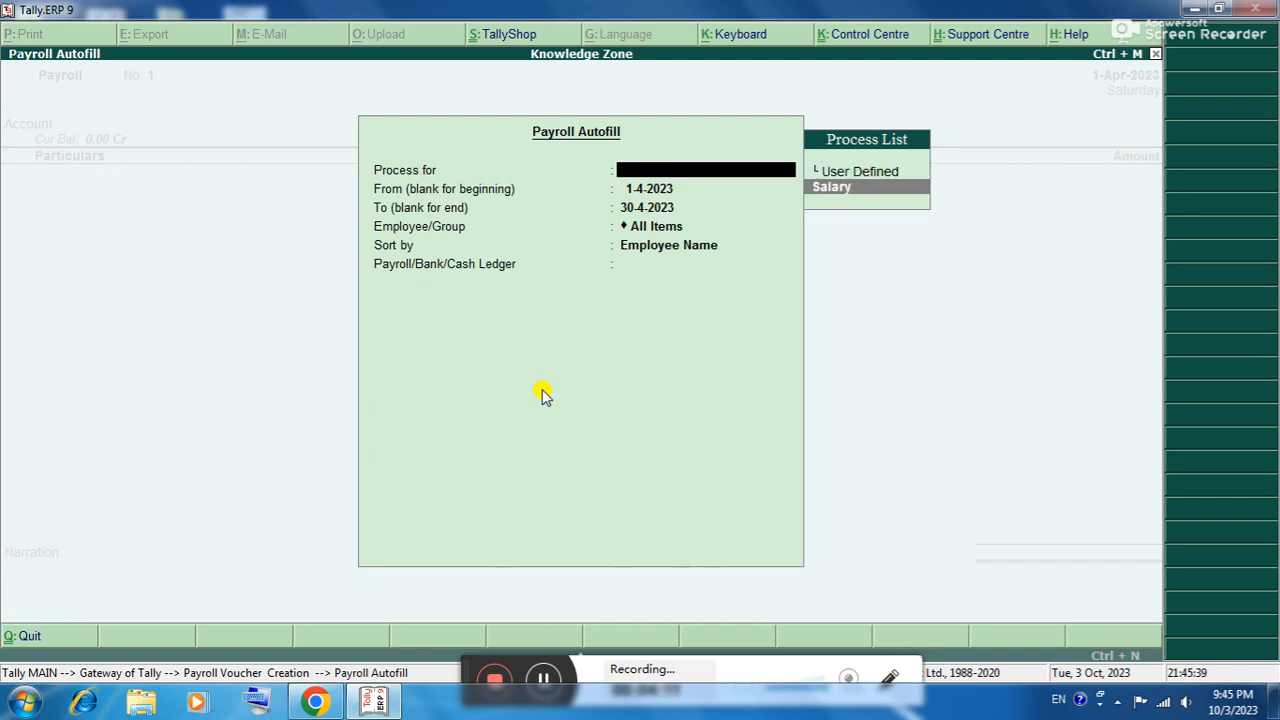
{"action": "key", "text": "Return"}
{"action": "key", "text": "Return"}
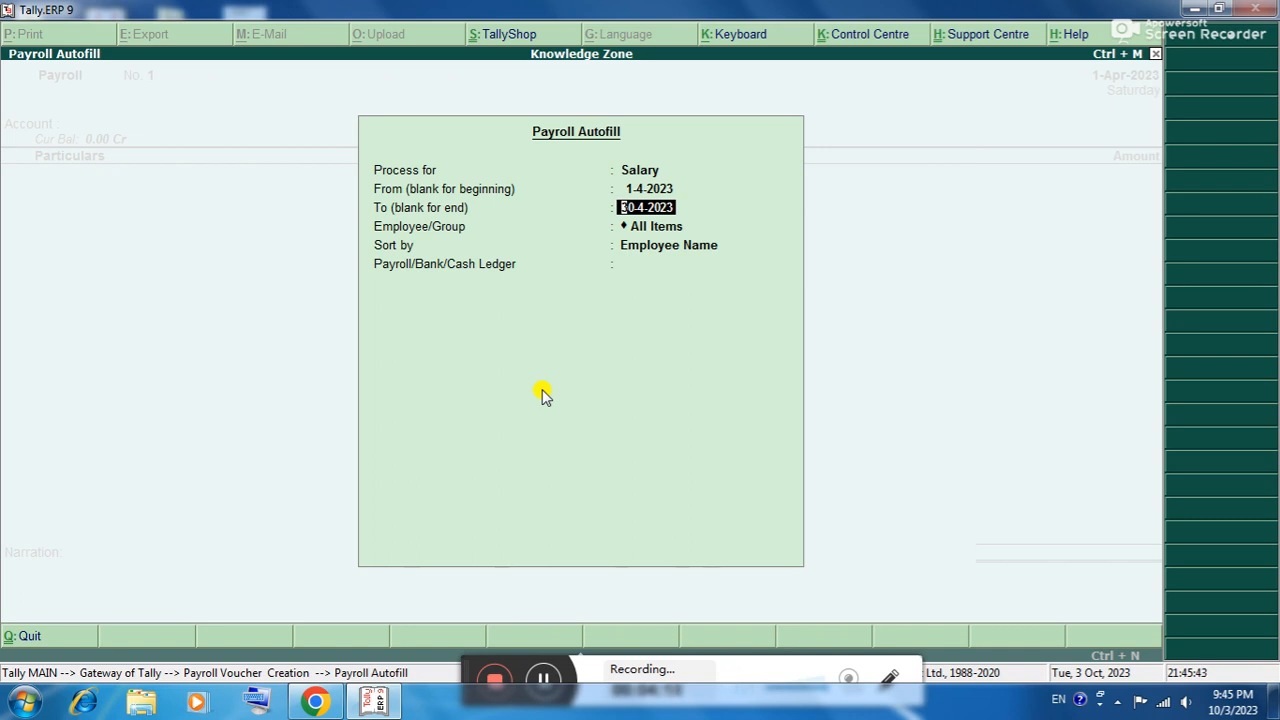
{"action": "type", "text": "1"}
{"action": "key", "text": "Return"}
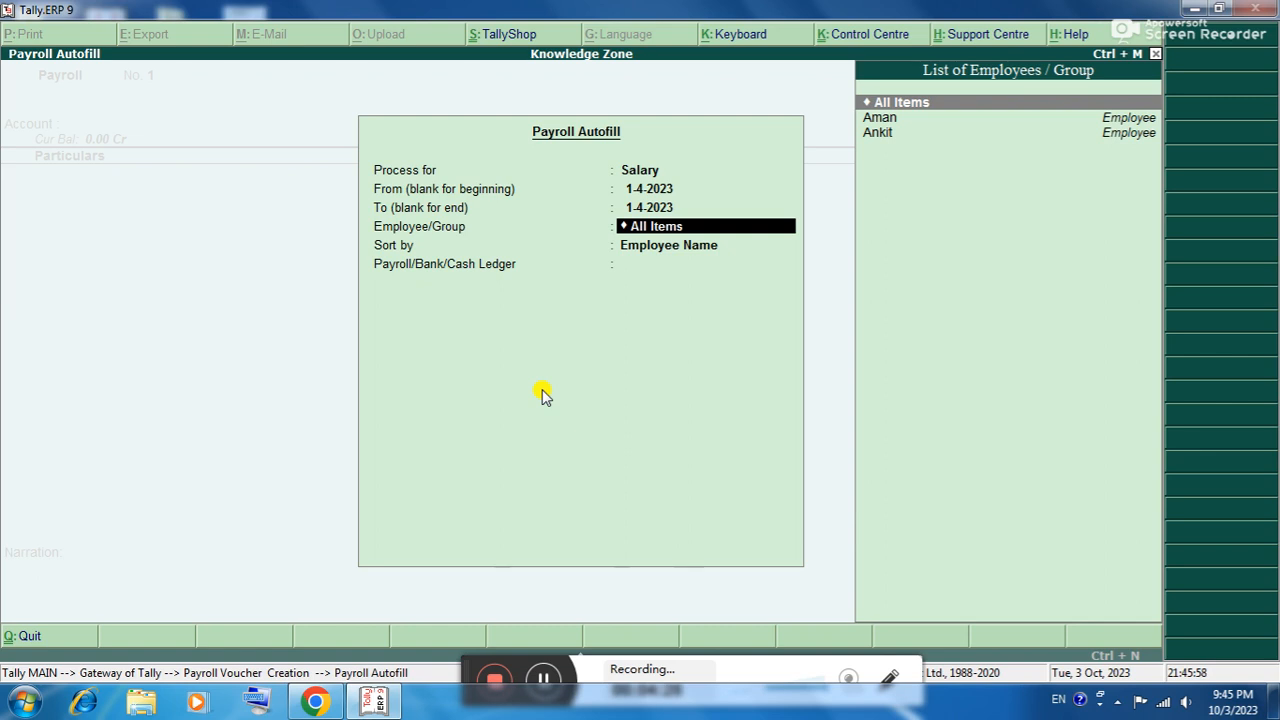
{"action": "key", "text": "Down"}
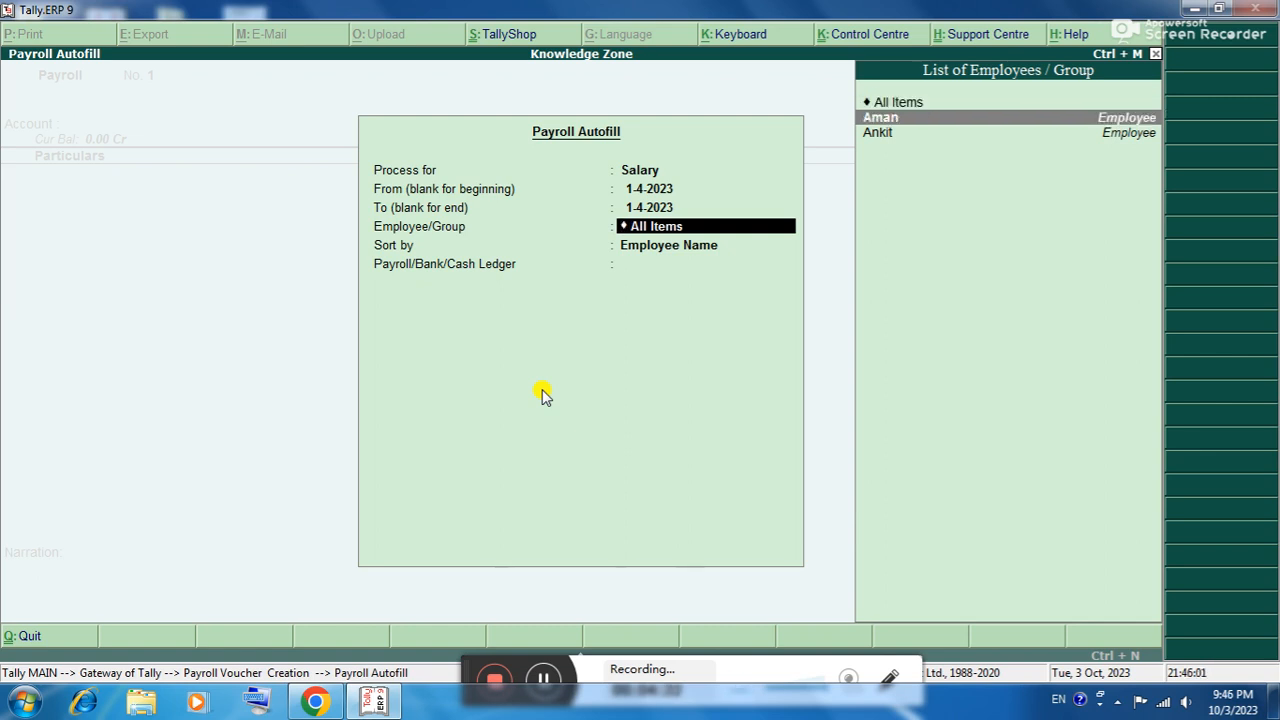
{"action": "key", "text": "Up"}
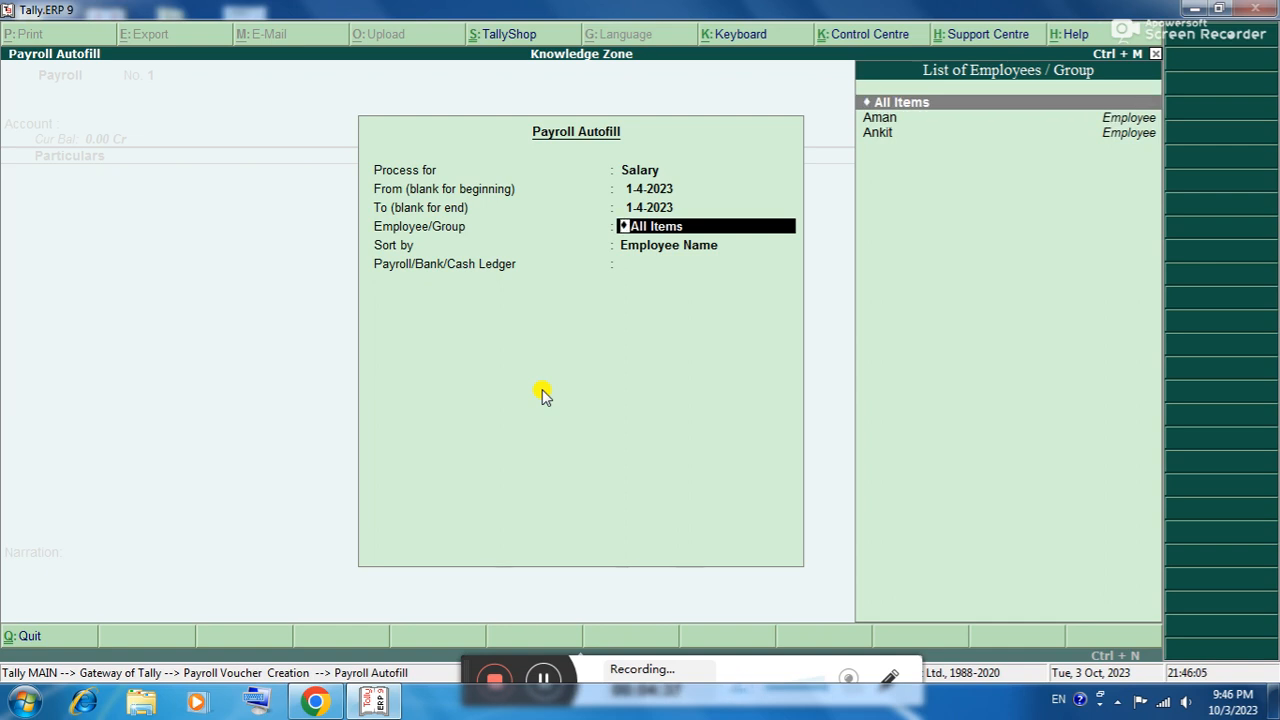
{"action": "key", "text": "Return"}
{"action": "key", "text": "Return"}
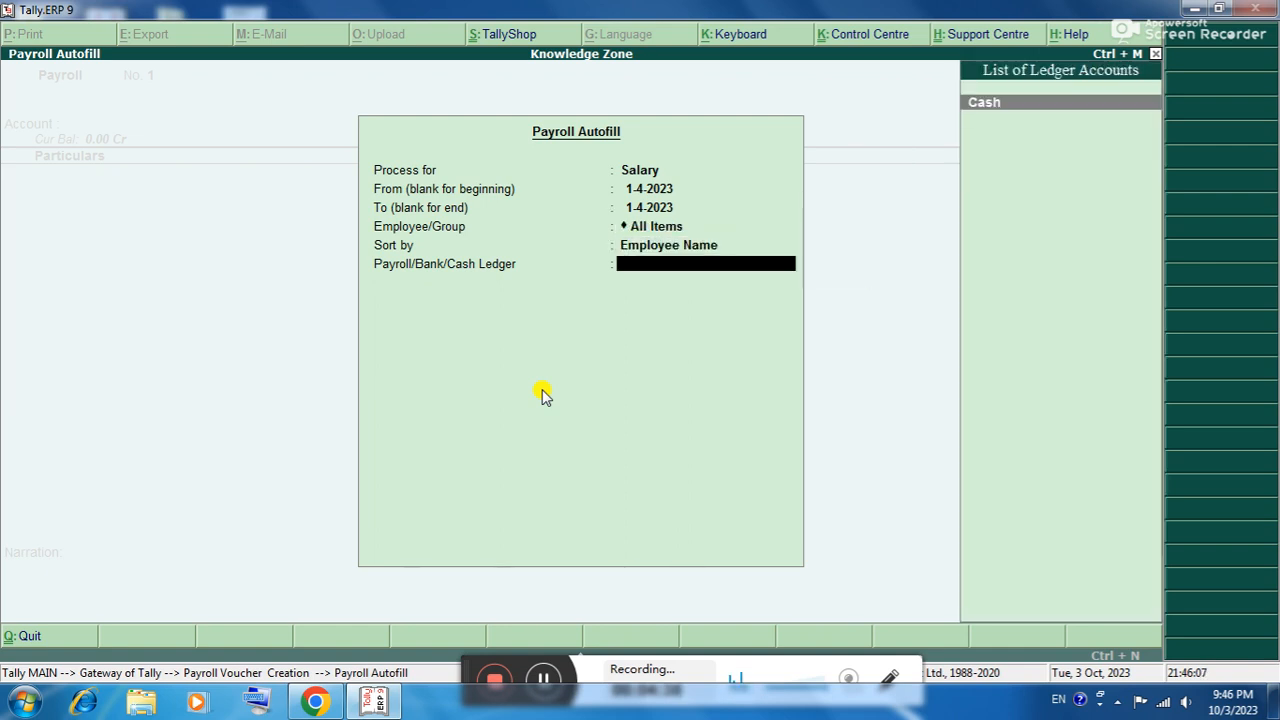
Switch the autofill sorting method to Employee Number Only and back to Employee Name.
{"action": "key", "text": "BackSpace"}
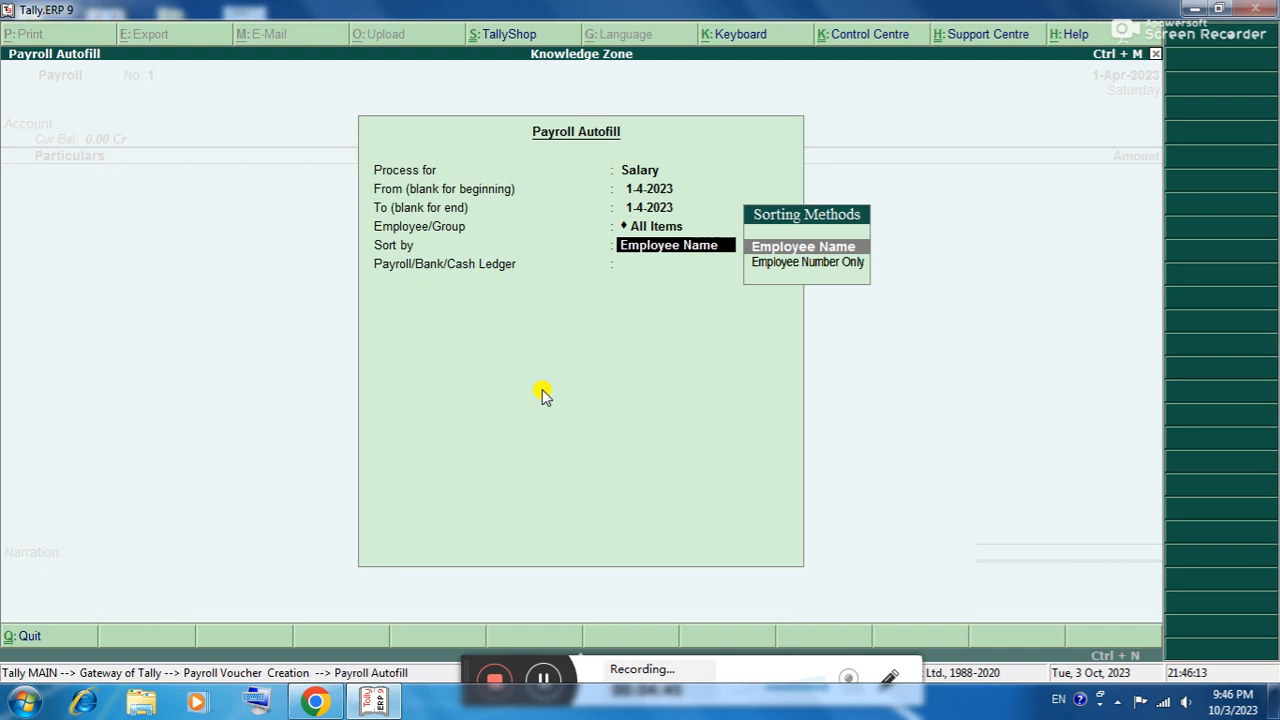
{"action": "key", "text": "Down"}
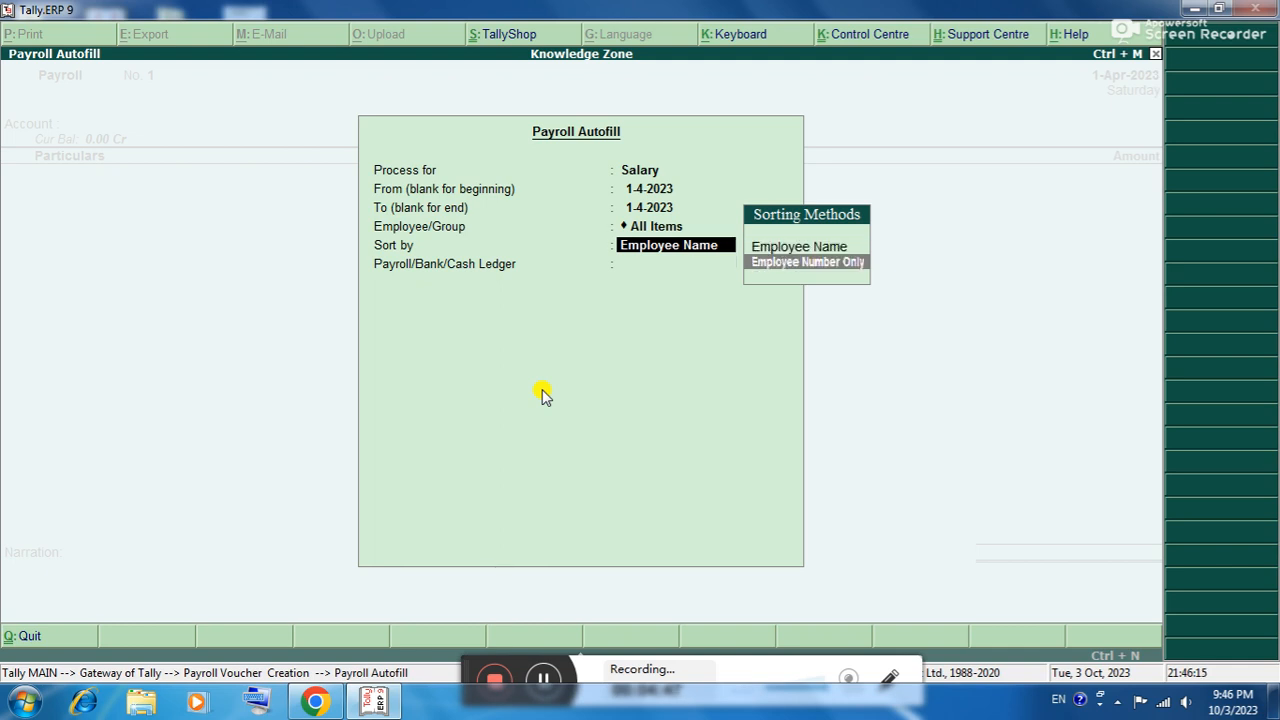
{"action": "key", "text": "Return"}
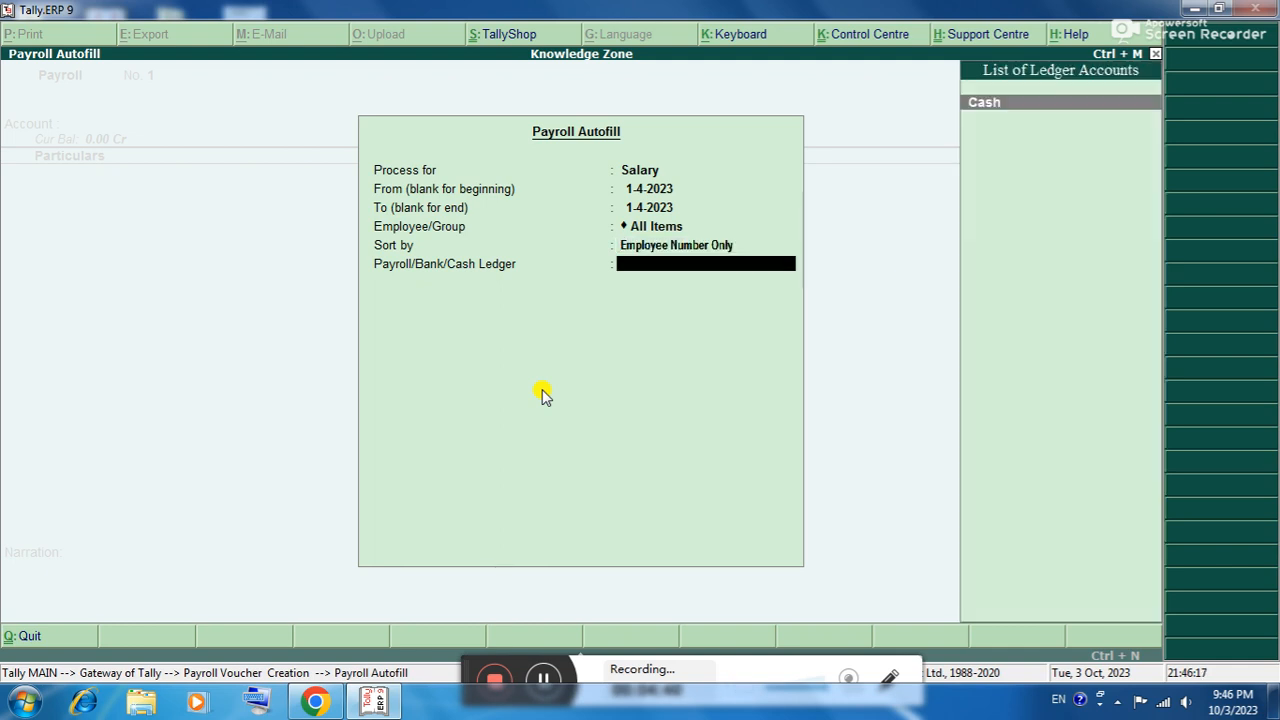
{"action": "key", "text": "BackSpace"}
{"action": "key", "text": "Up"}
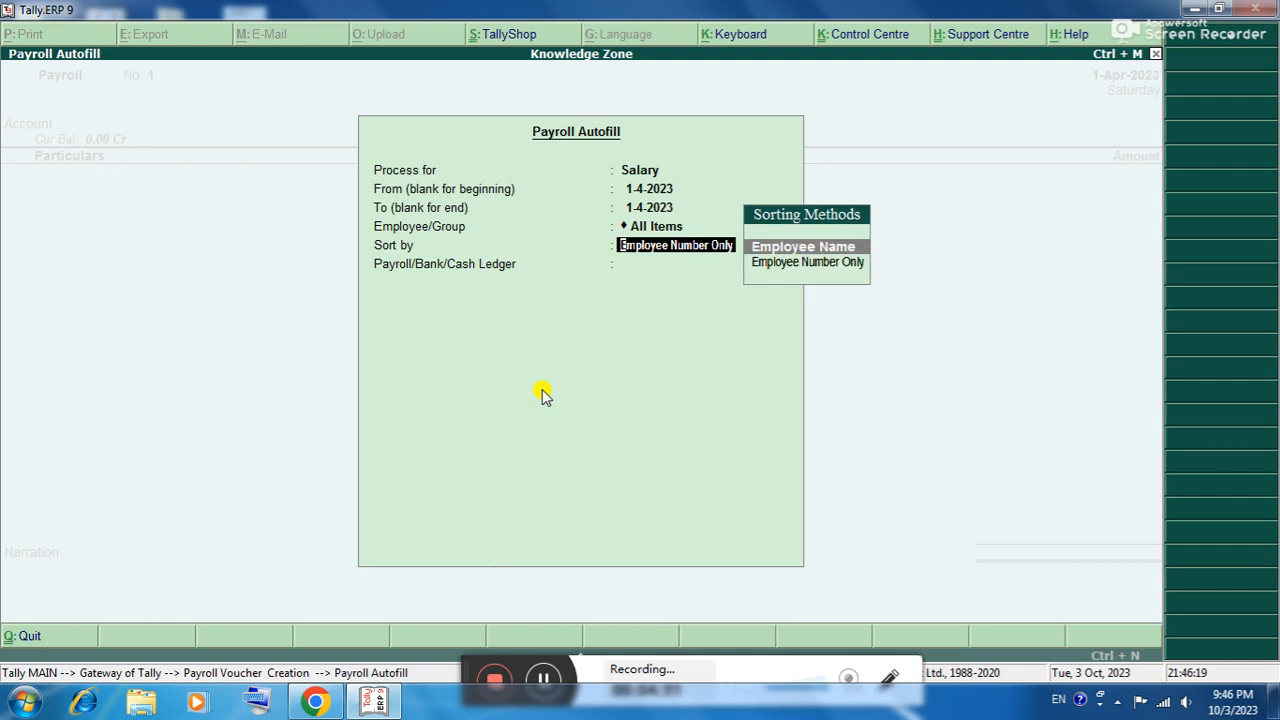
{"action": "key", "text": "Return"}
Complete the autofill sorted by Employee Name with the Cash ledger and For Banking employees included, save the payroll voucher and quit voucher entry.
{"action": "key", "text": "Return"}
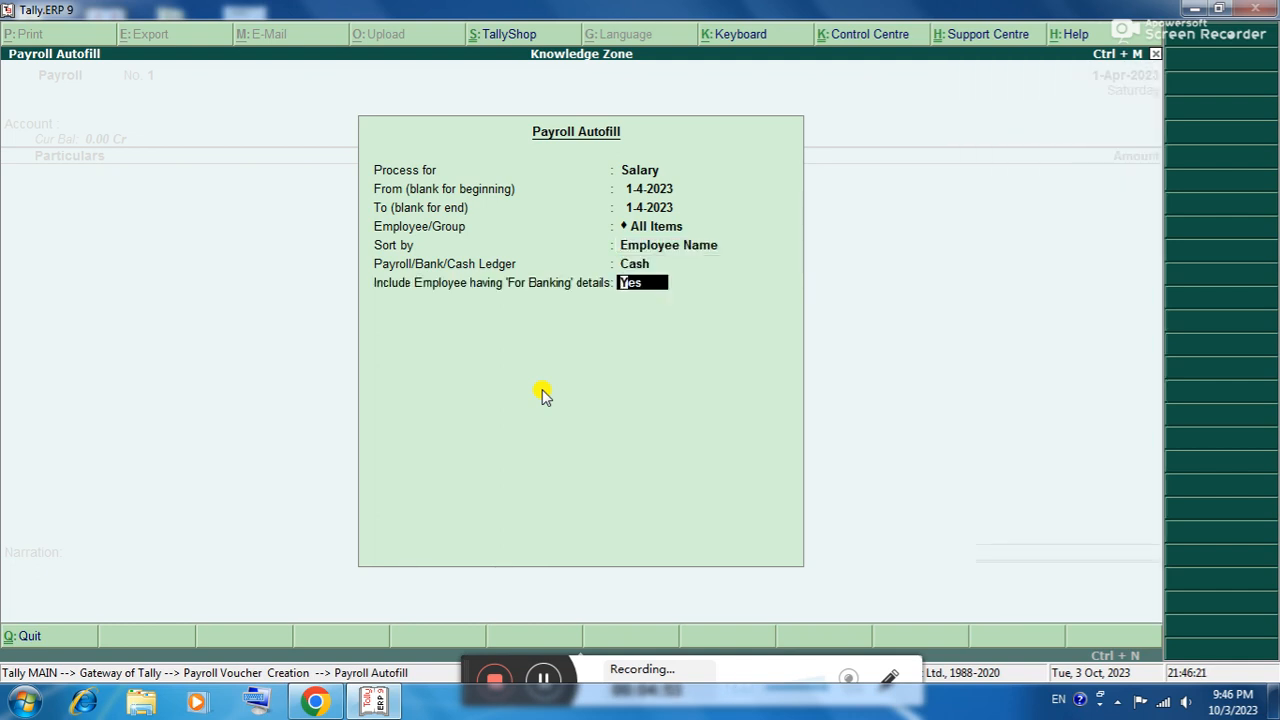
{"action": "key", "text": "Return"}
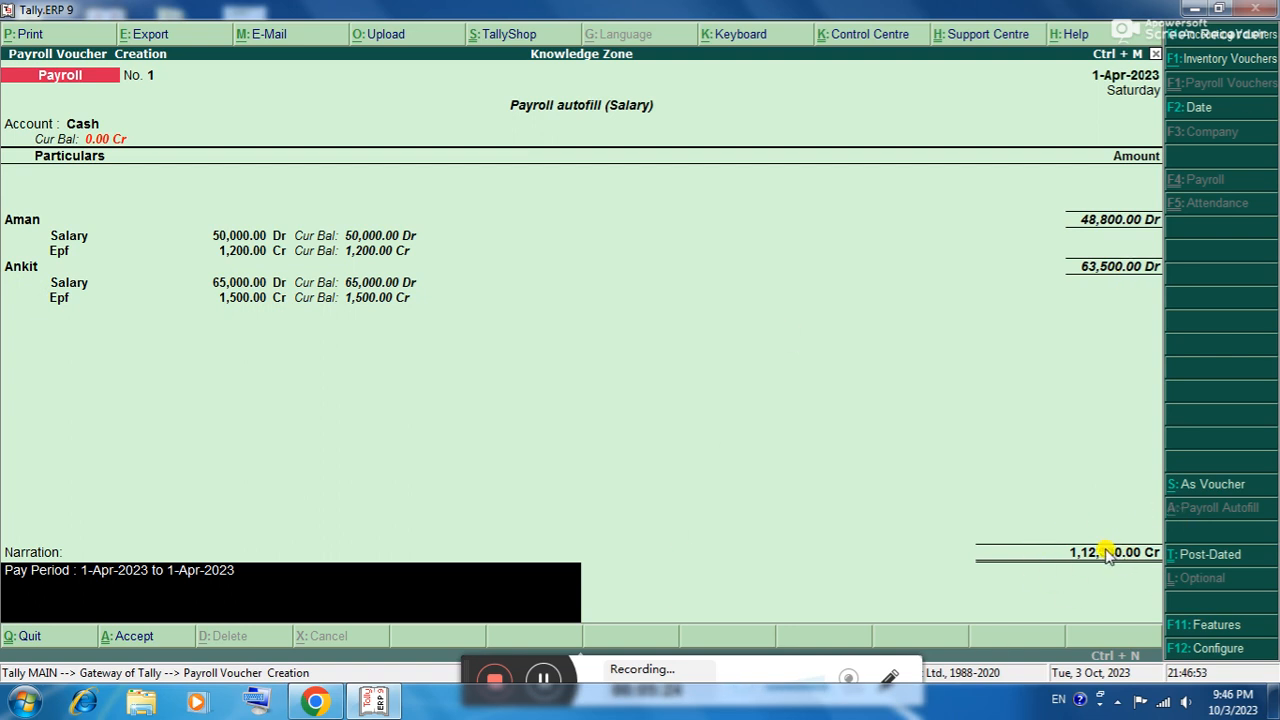
{"action": "key", "text": "Return"}
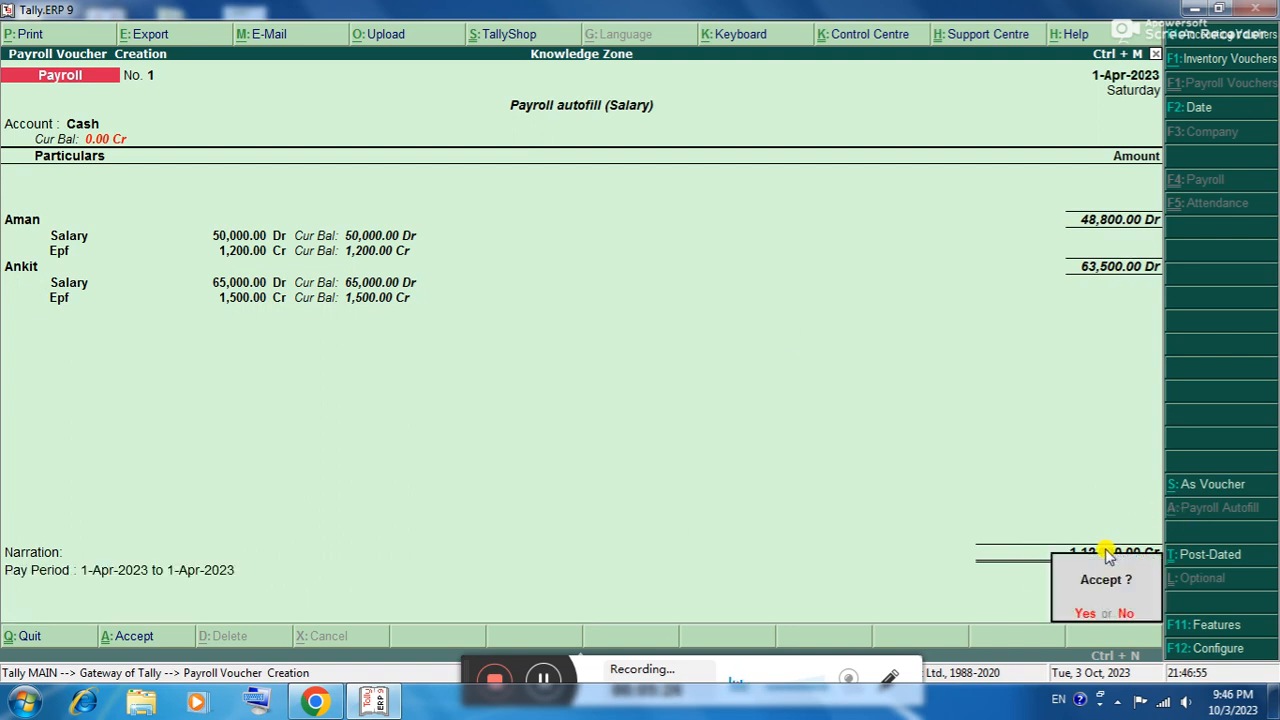
{"action": "key", "text": "Return"}
{"action": "key", "text": "Escape"}
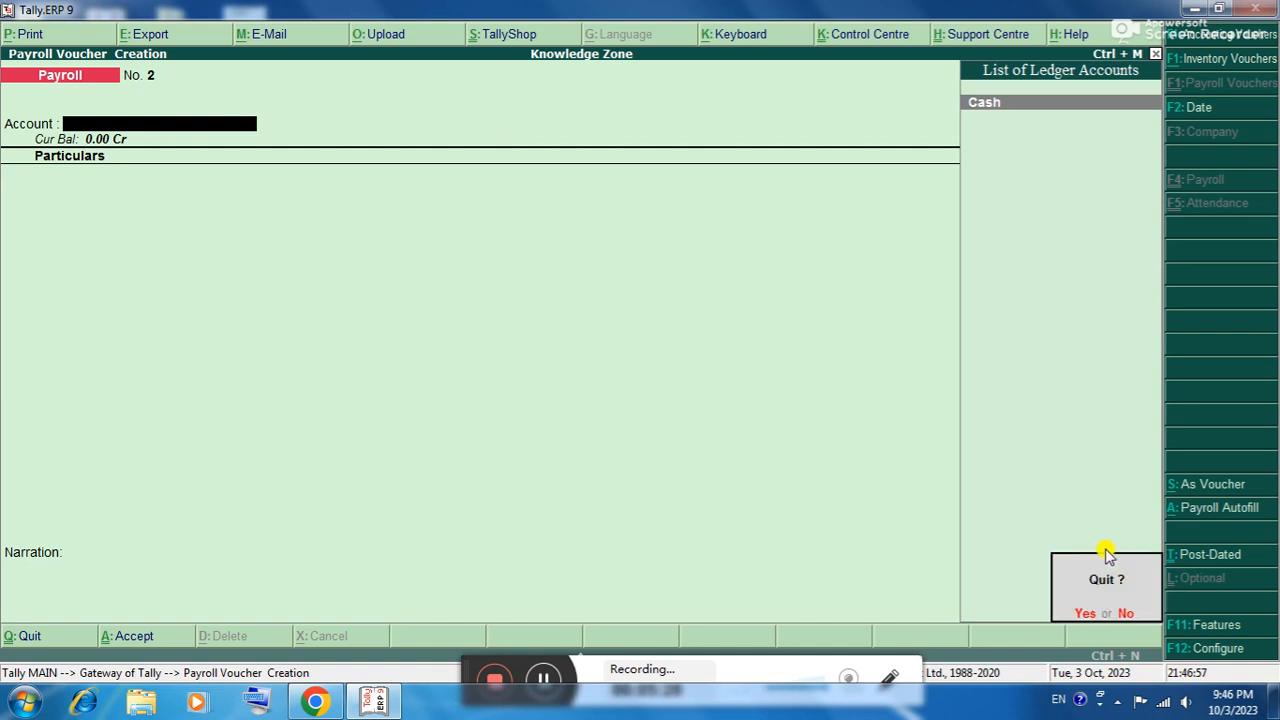
{"action": "key", "text": "y"}
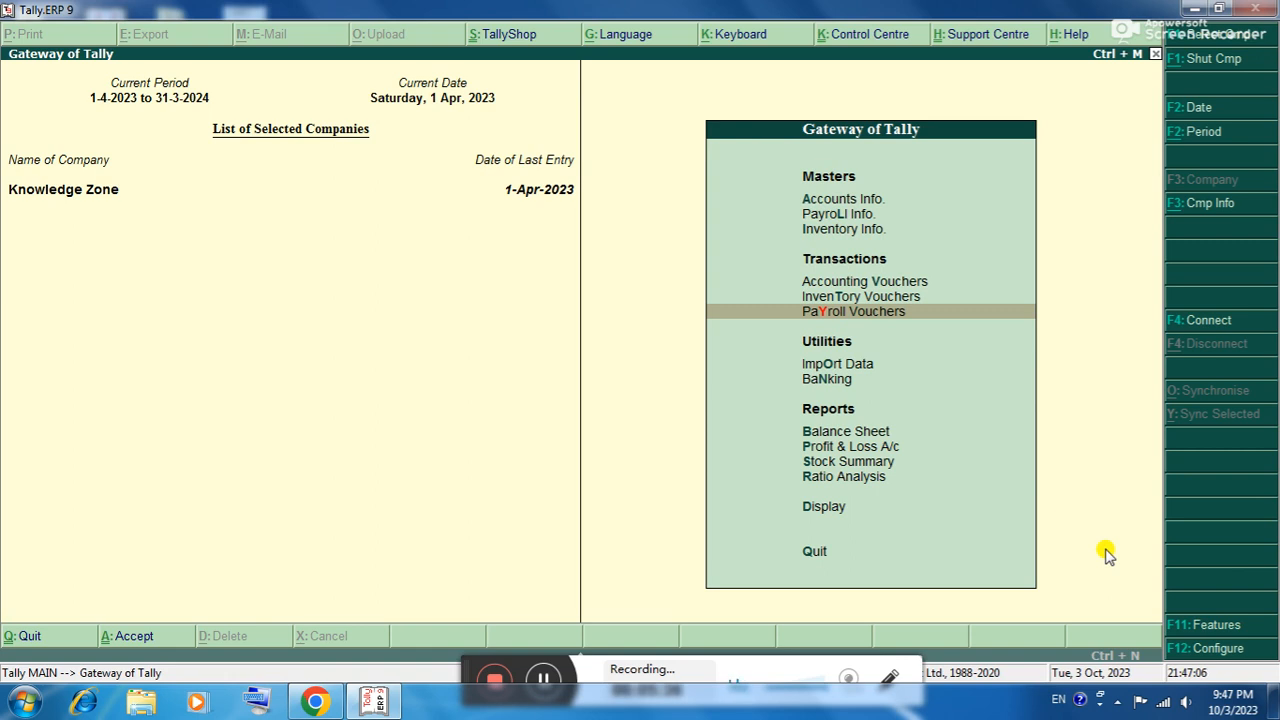
Open the Statements of Payroll reports from the payroll reports of the Display Menu.
{"action": "key", "text": "Down"}
{"action": "key", "text": "Down"}
{"action": "key", "text": "Down"}
{"action": "key", "text": "Down"}
{"action": "key", "text": "Down"}
{"action": "key", "text": "Down"}
{"action": "key", "text": "Down"}
{"action": "key", "text": "Return"}
{"action": "key", "text": "Down"}
{"action": "key", "text": "Down"}
{"action": "key", "text": "Down"}
{"action": "key", "text": "Down"}
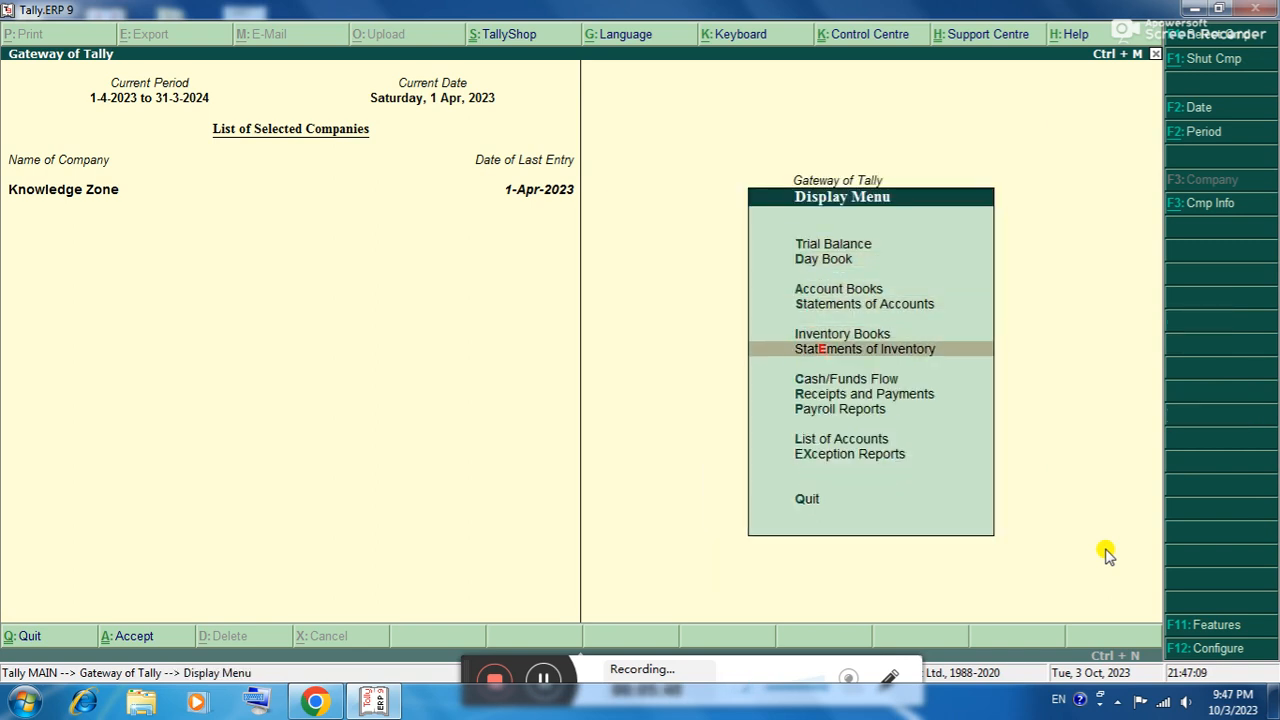
{"action": "key", "text": "Down"}
{"action": "key", "text": "Down"}
{"action": "key", "text": "Down"}
{"action": "key", "text": "Down"}
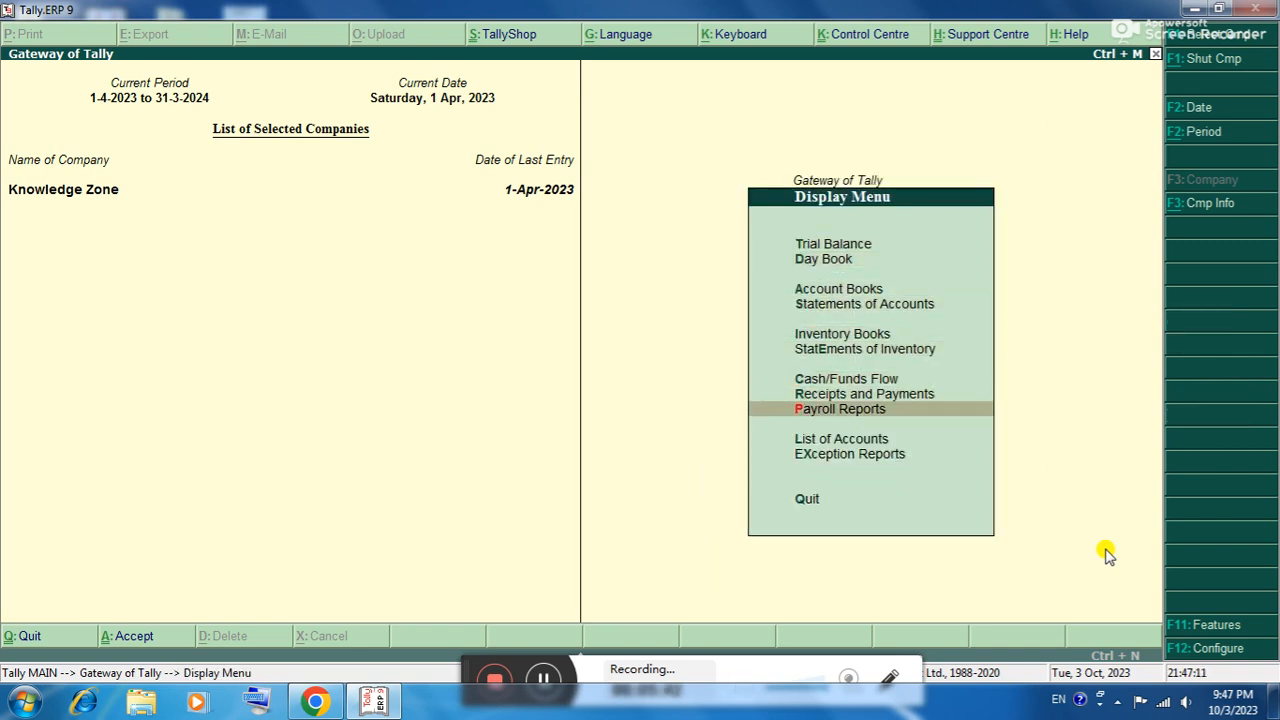
{"action": "key", "text": "Return"}
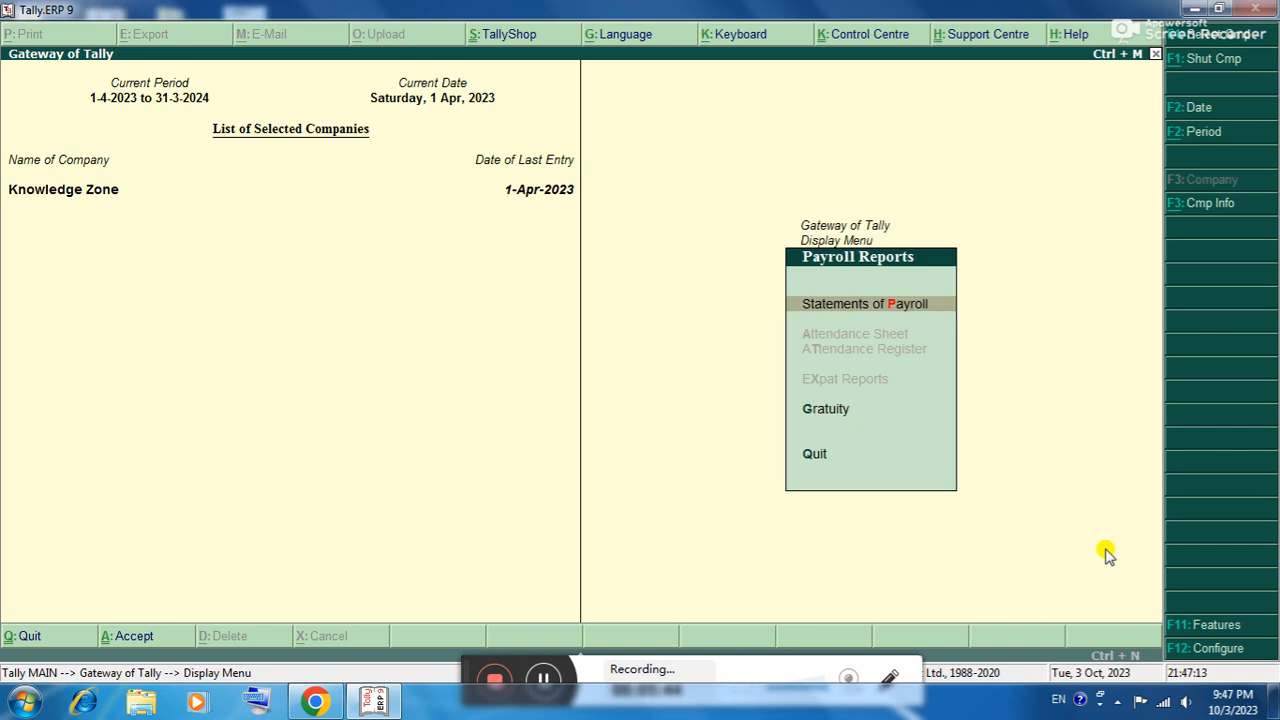
{"action": "key", "text": "Return"}
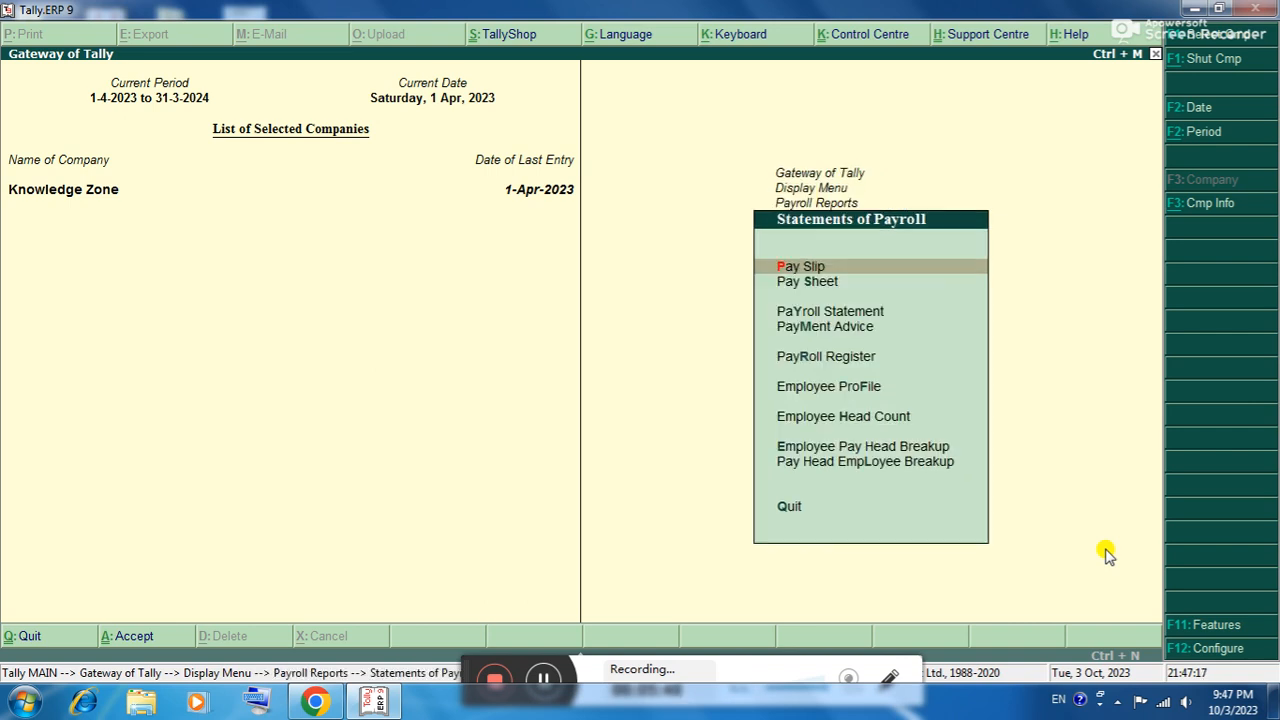
Open the Multi Pay Slip report for All Items.
{"action": "key", "text": "Return"}
{"action": "key", "text": "Down"}
{"action": "key", "text": "Up"}
{"action": "key", "text": "Down"}
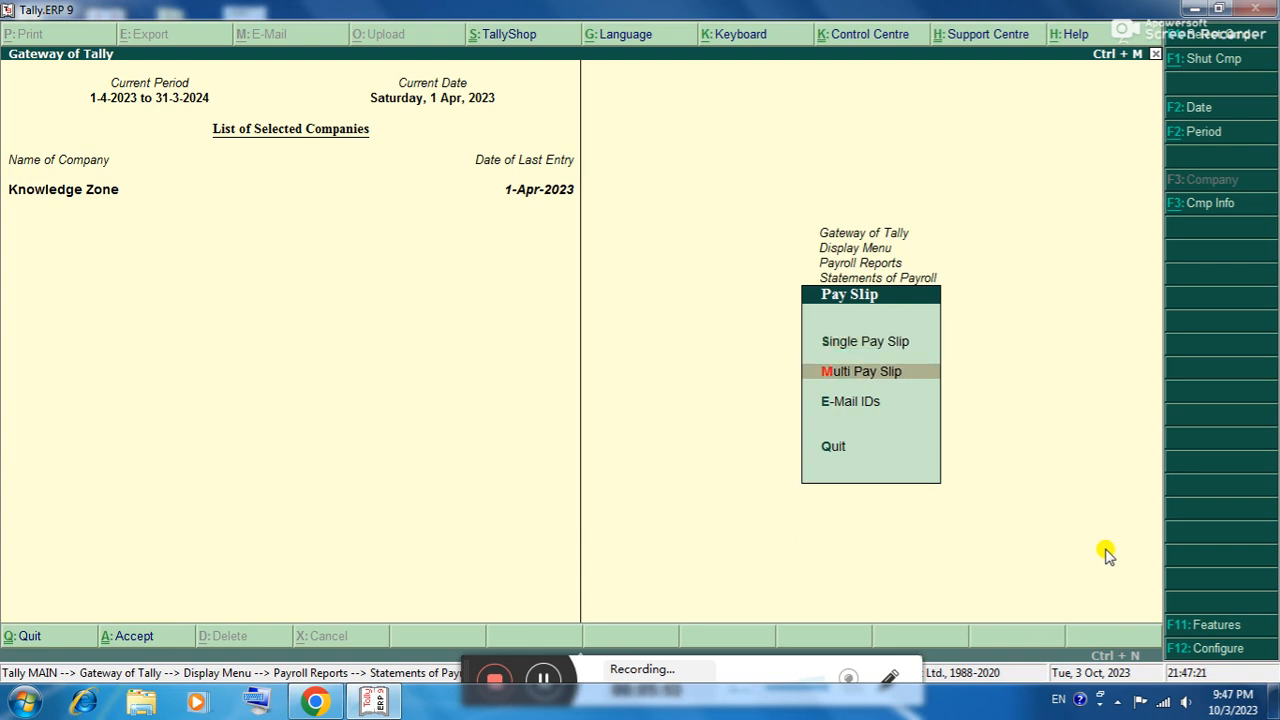
{"action": "key", "text": "Up"}
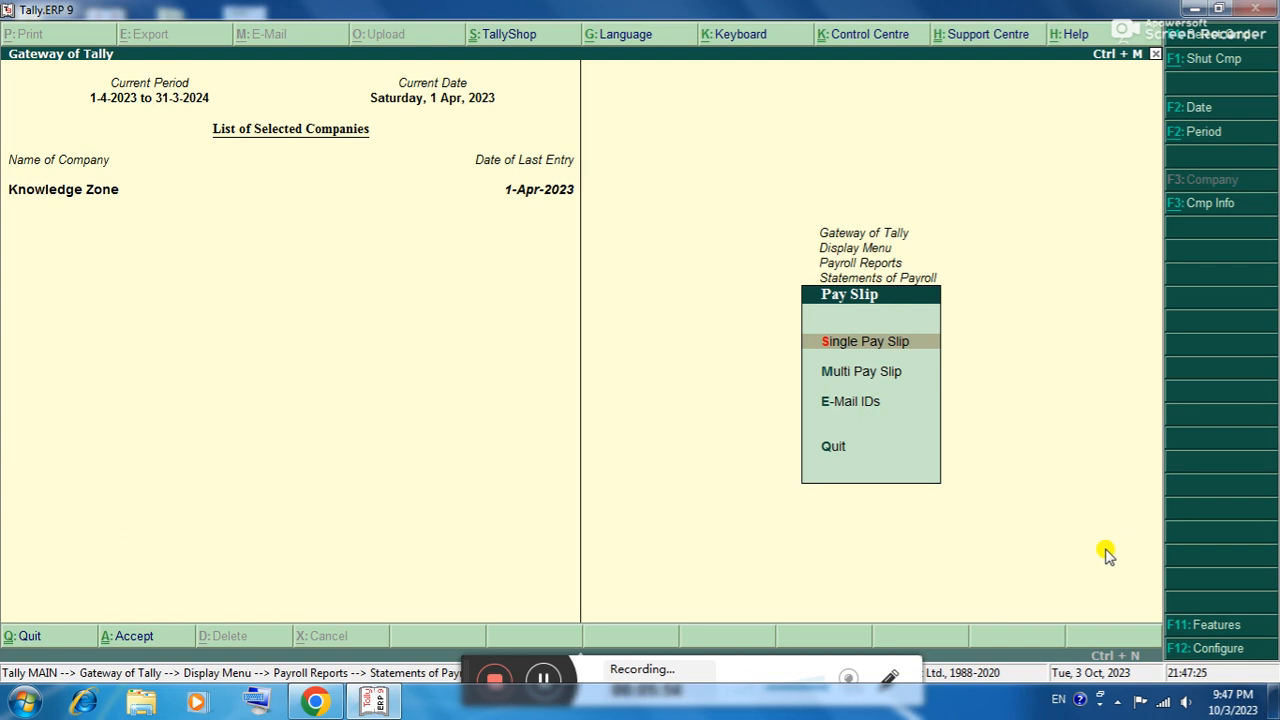
{"action": "key", "text": "Down"}
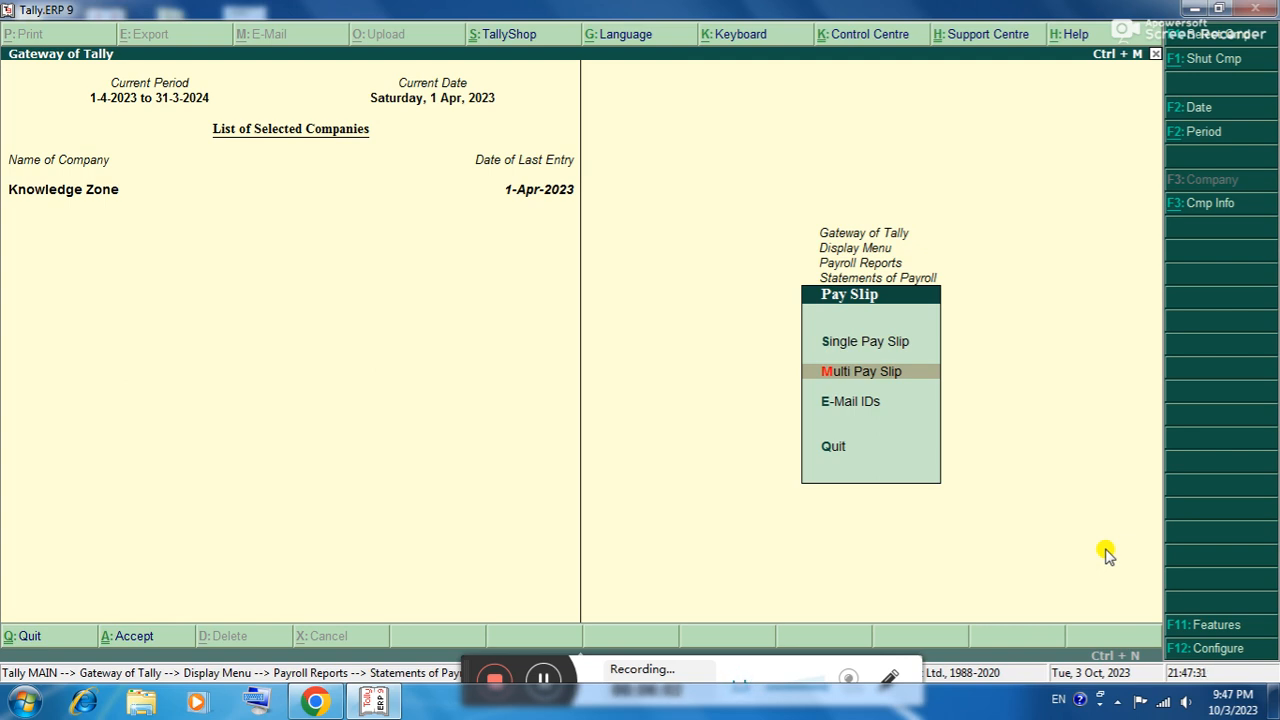
{"action": "key", "text": "Return"}
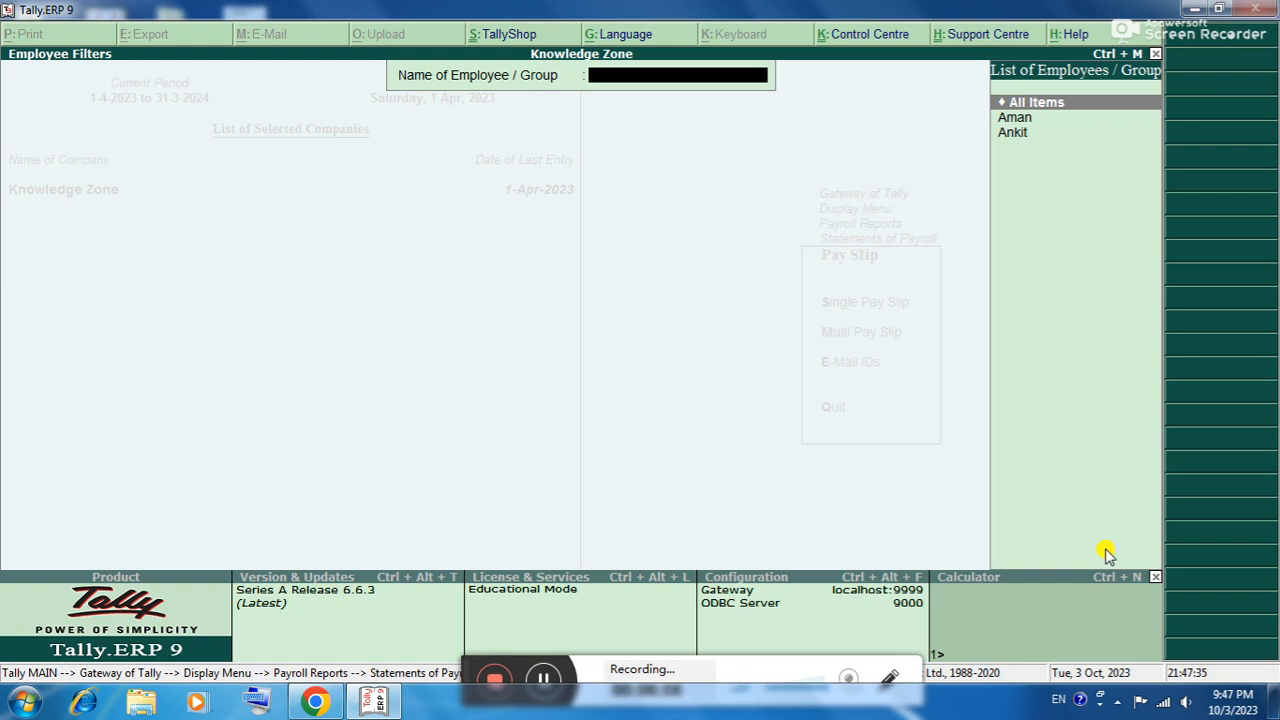
{"action": "key", "text": "Return"}
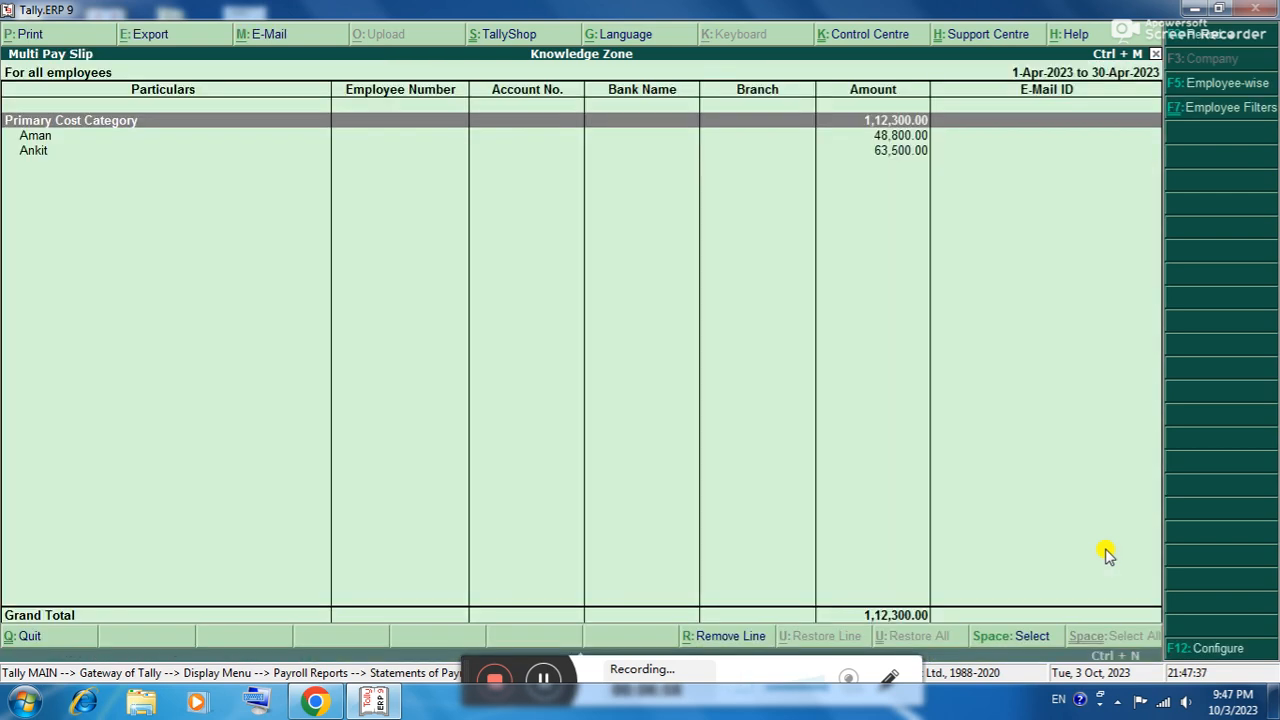
Preview the printed pay slips at enlarged size and examine the earnings, deductions and net amount of both employees.
{"action": "key", "text": "alt+p"}
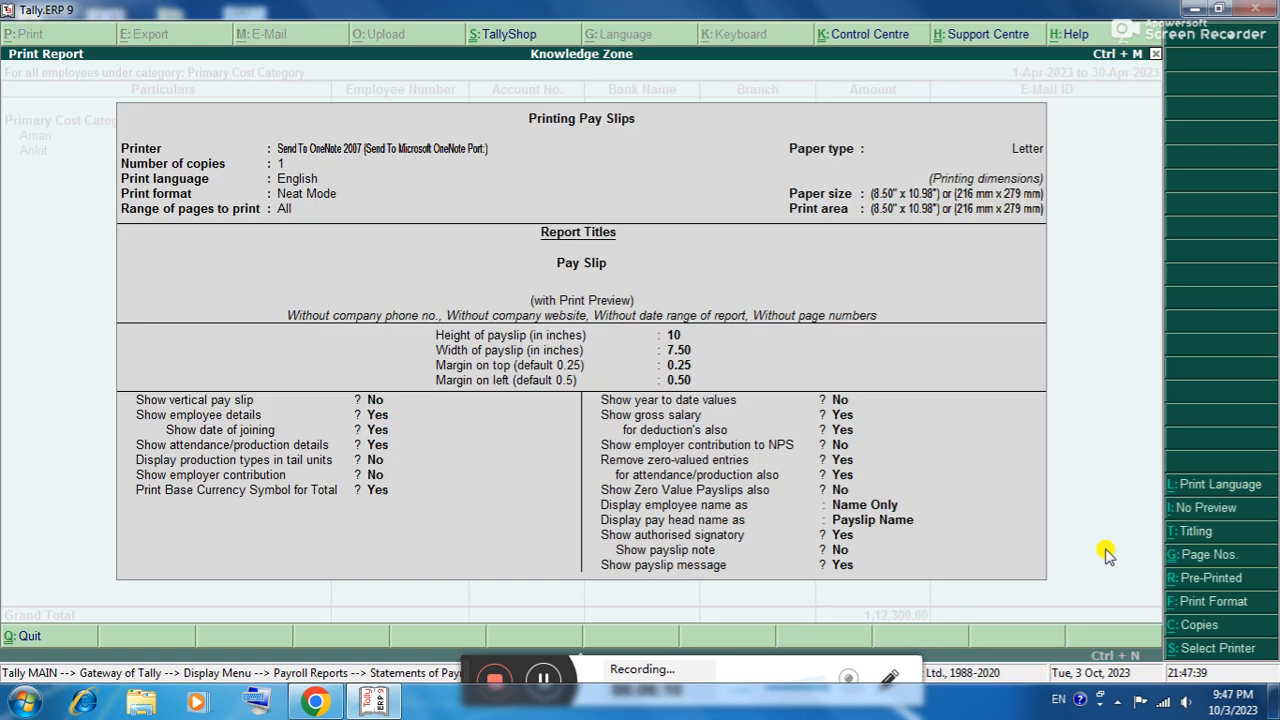
{"action": "key", "text": "Return"}
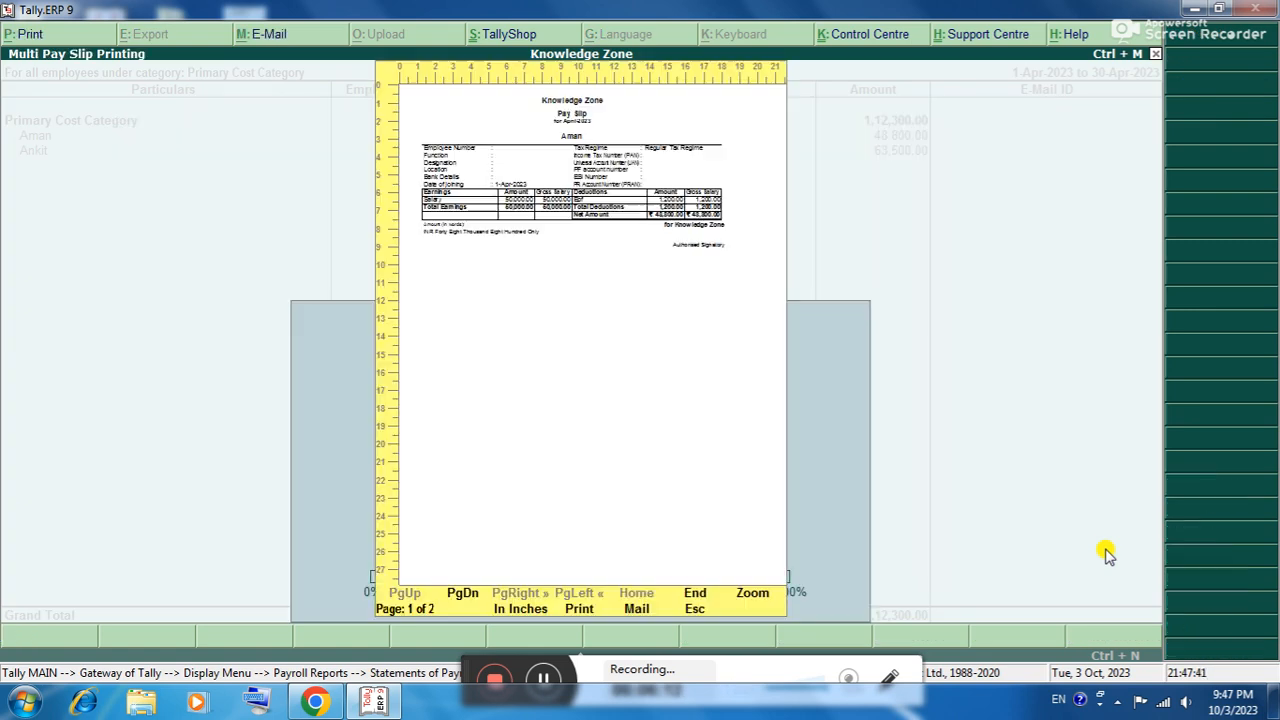
{"action": "key", "text": "alt+z"}
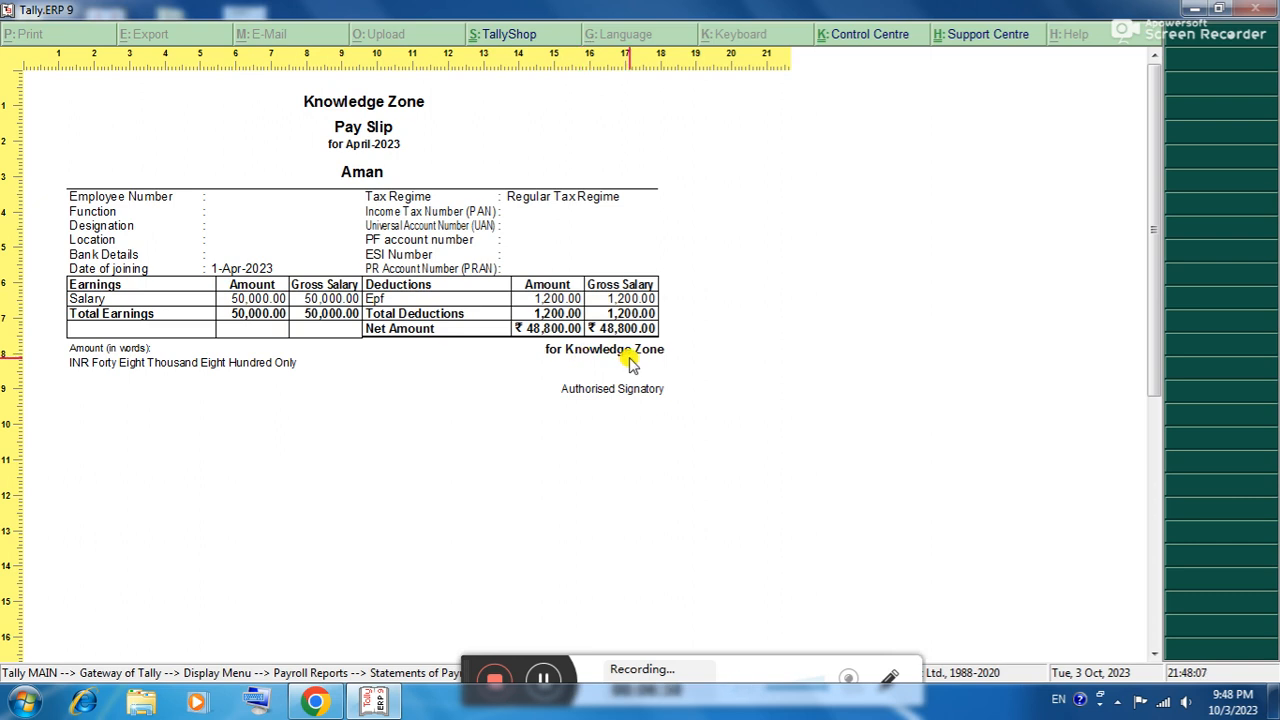
{"action": "scroll", "coordinate": [630, 362], "scroll_direction": "down", "scroll_amount": 3}
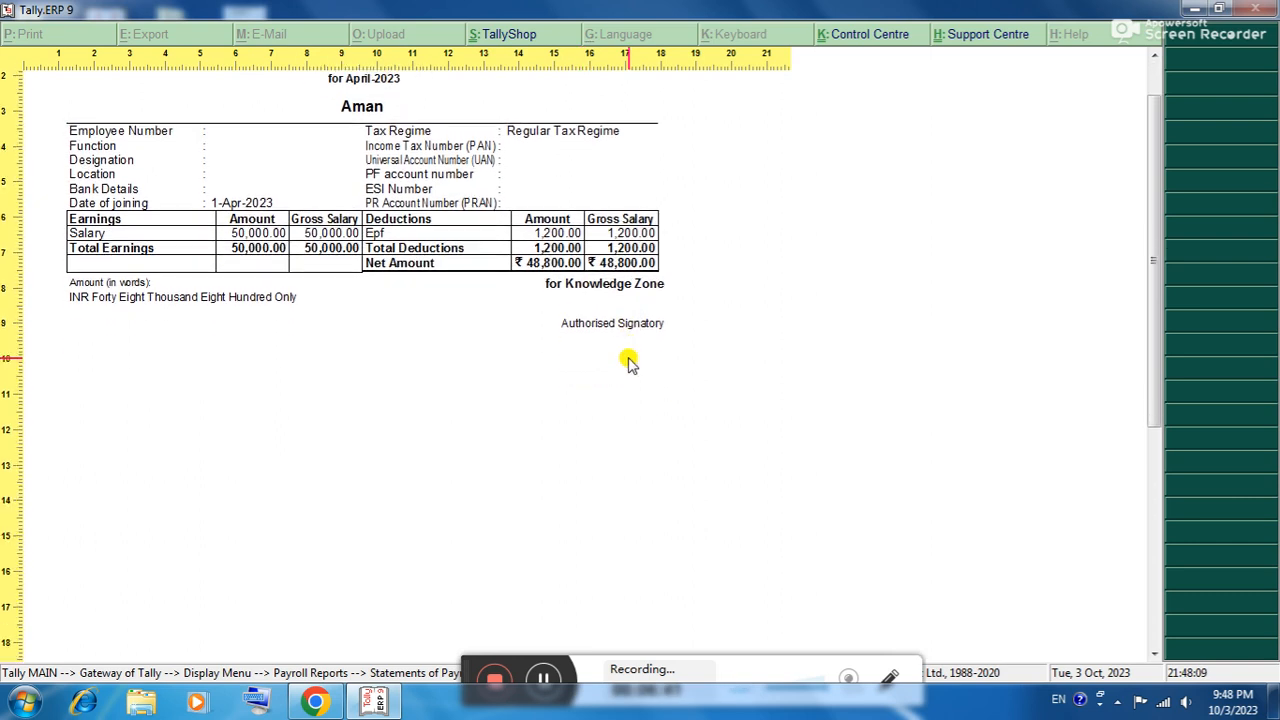
{"action": "scroll", "coordinate": [630, 362], "scroll_direction": "down", "scroll_amount": 4}
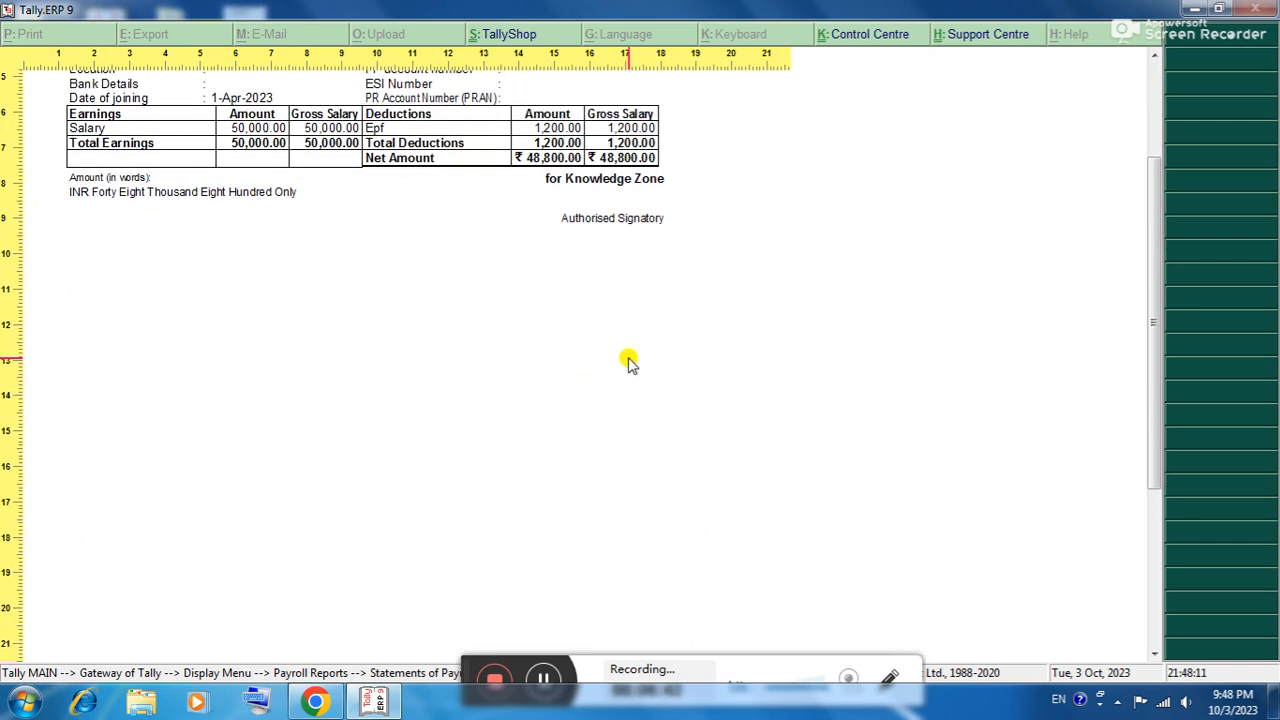
{"action": "scroll", "coordinate": [630, 362], "scroll_direction": "down", "scroll_amount": 4}
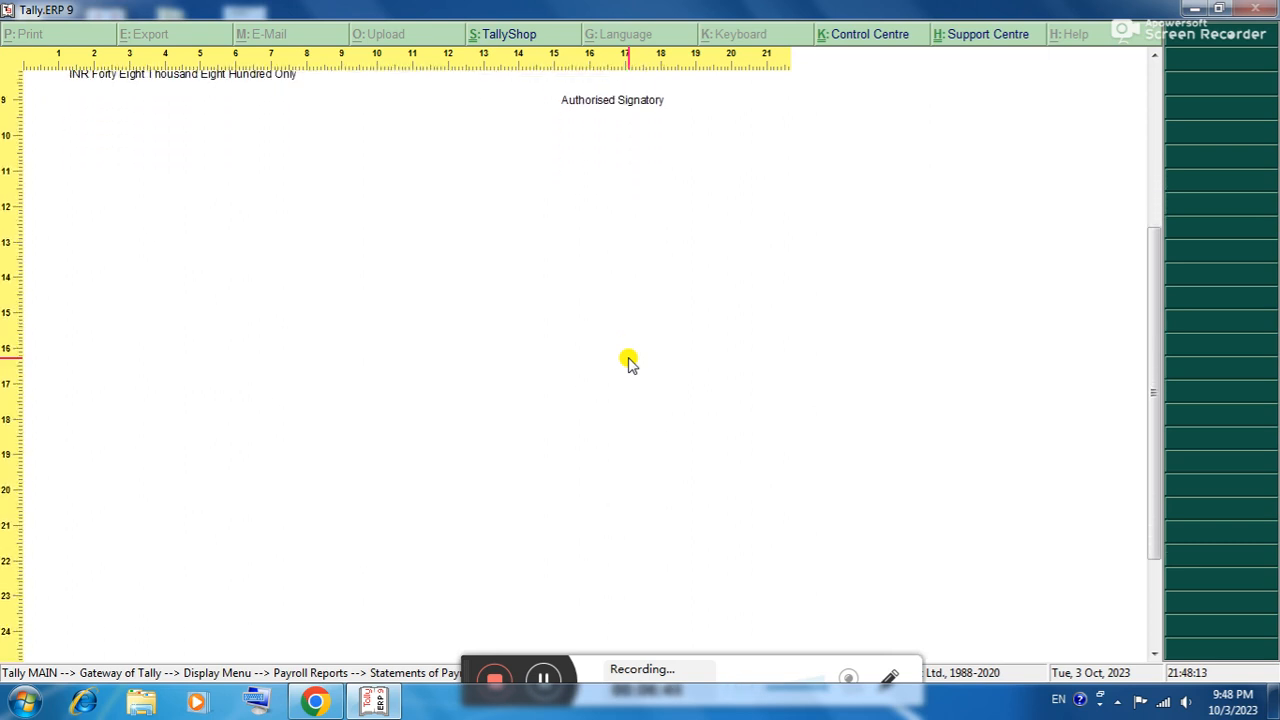
{"action": "scroll", "coordinate": [630, 362], "scroll_direction": "down", "scroll_amount": 4}
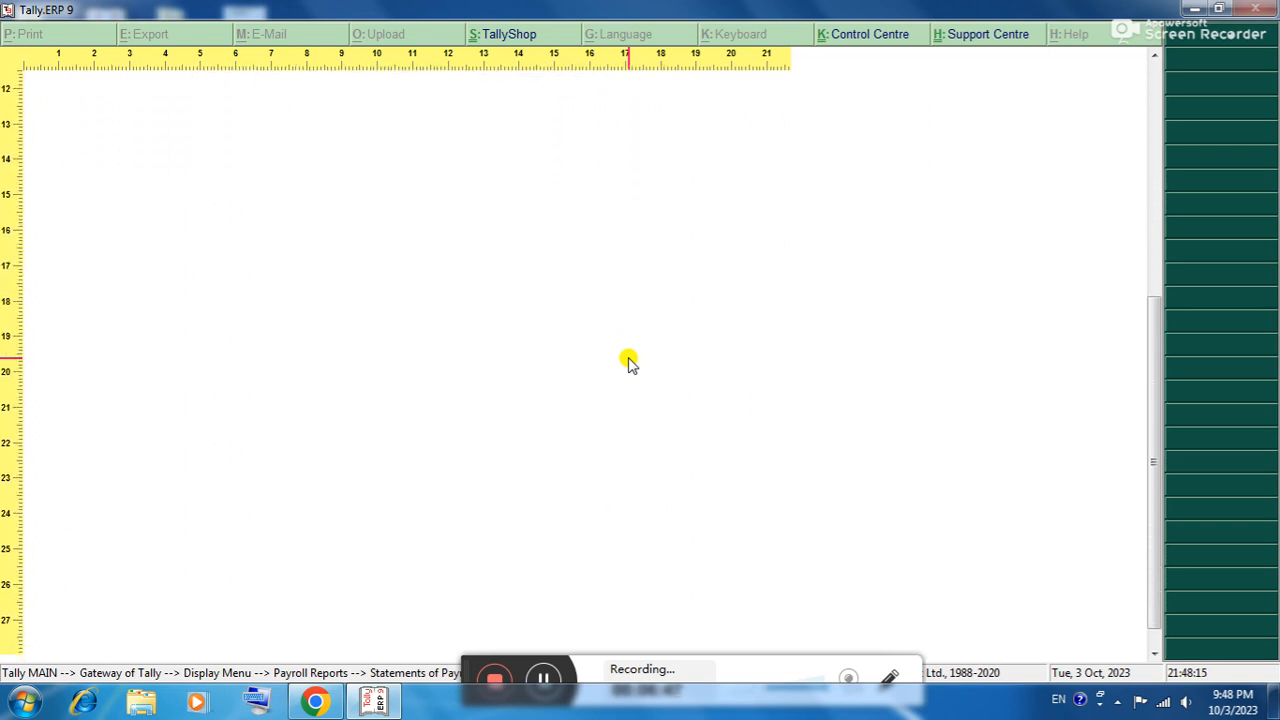
{"action": "scroll", "coordinate": [630, 362], "scroll_direction": "down", "scroll_amount": 1}
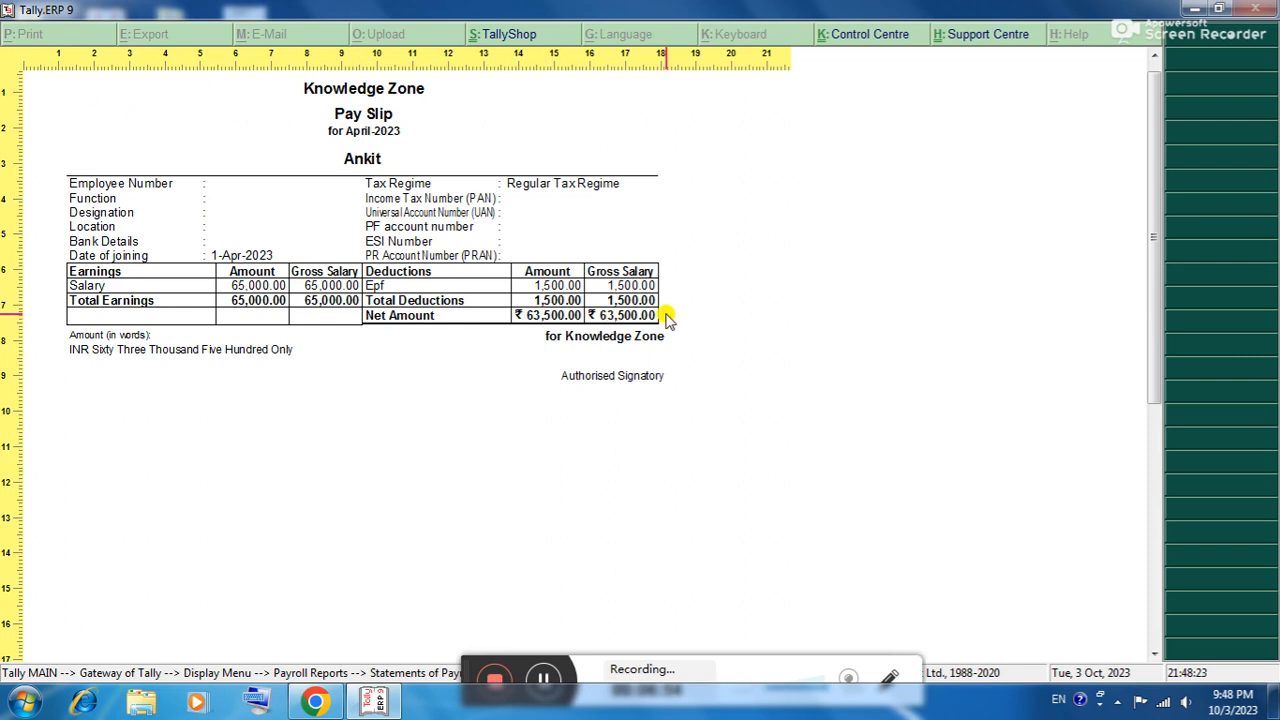
{"action": "scroll", "coordinate": [667, 317], "scroll_direction": "down", "scroll_amount": 3}
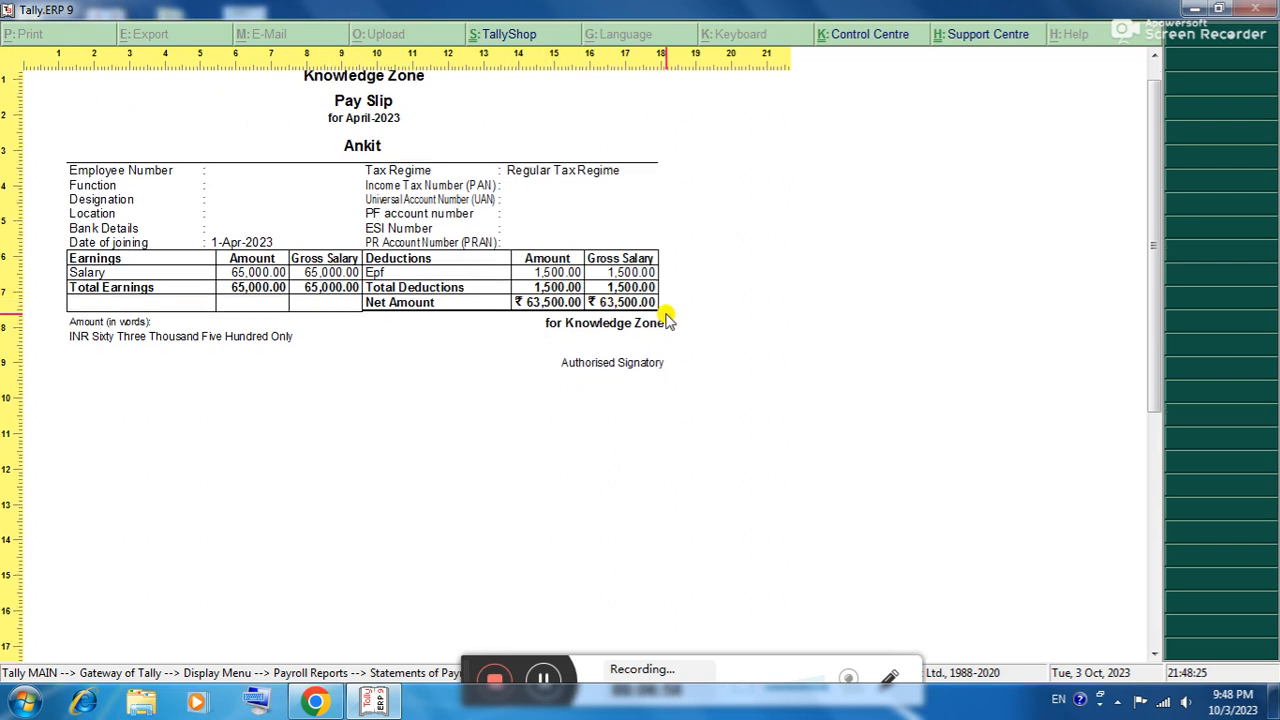
{"action": "scroll", "coordinate": [667, 317], "scroll_direction": "down", "scroll_amount": 2}
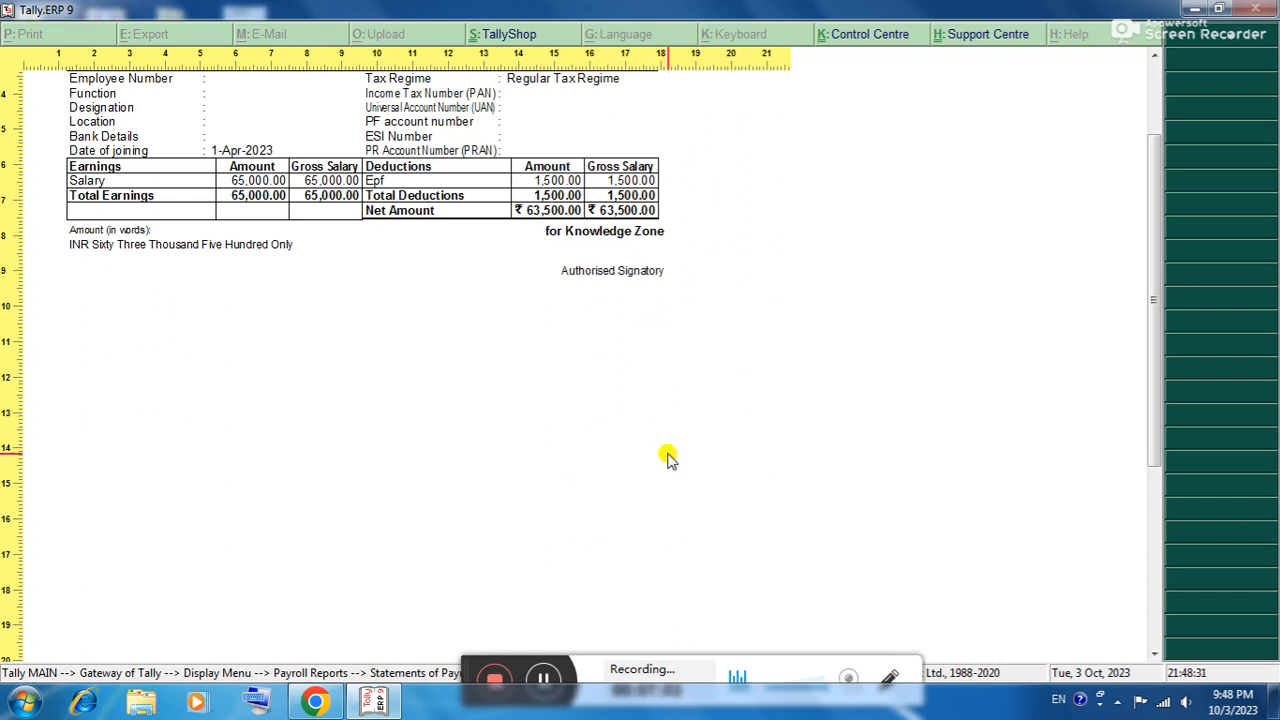
Leave the pay slip preview and payroll reports, and start a new payment voucher in Accounting Vouchers.
{"action": "key", "text": "Escape"}
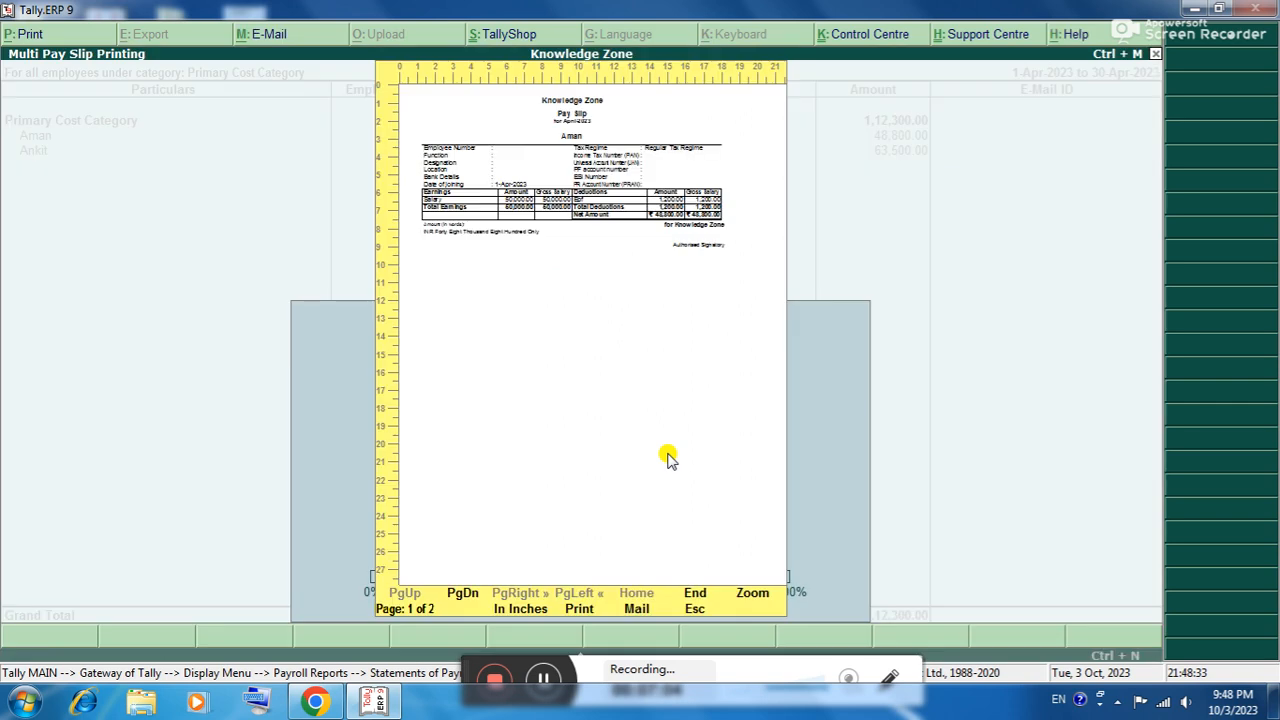
{"action": "key", "text": "Escape"}
{"action": "key", "text": "Escape"}
{"action": "key", "text": "Escape"}
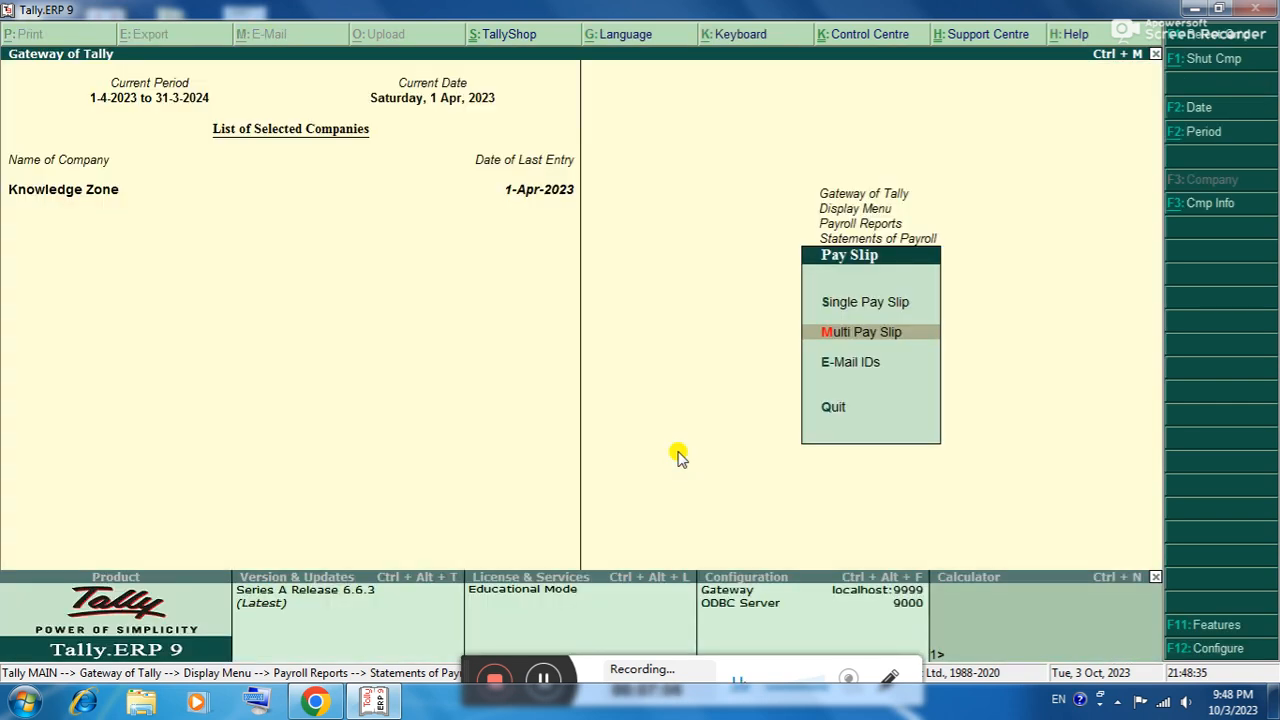
{"action": "key", "text": "Escape"}
{"action": "key", "text": "Escape"}
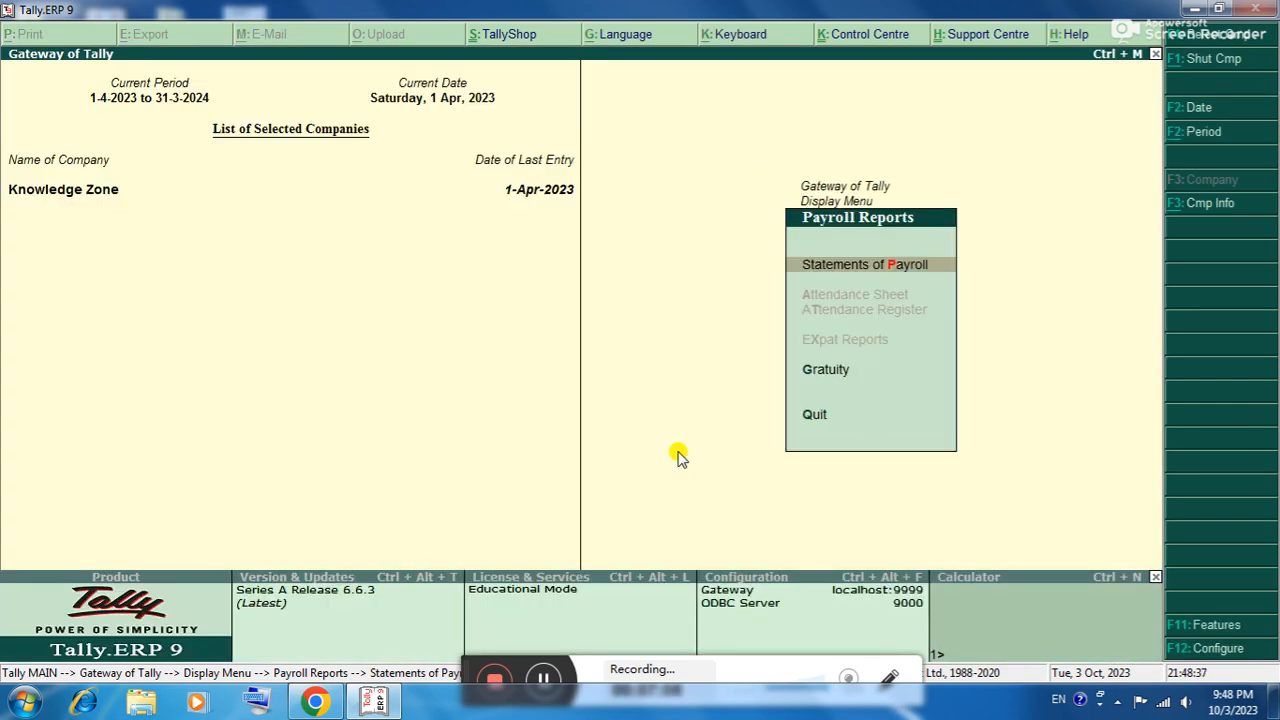
{"action": "key", "text": "Escape"}
{"action": "key", "text": "Escape"}
{"action": "key", "text": "Down"}
{"action": "key", "text": "Down"}
{"action": "key", "text": "Down"}
{"action": "key", "text": "Down"}
{"action": "key", "text": "Down"}
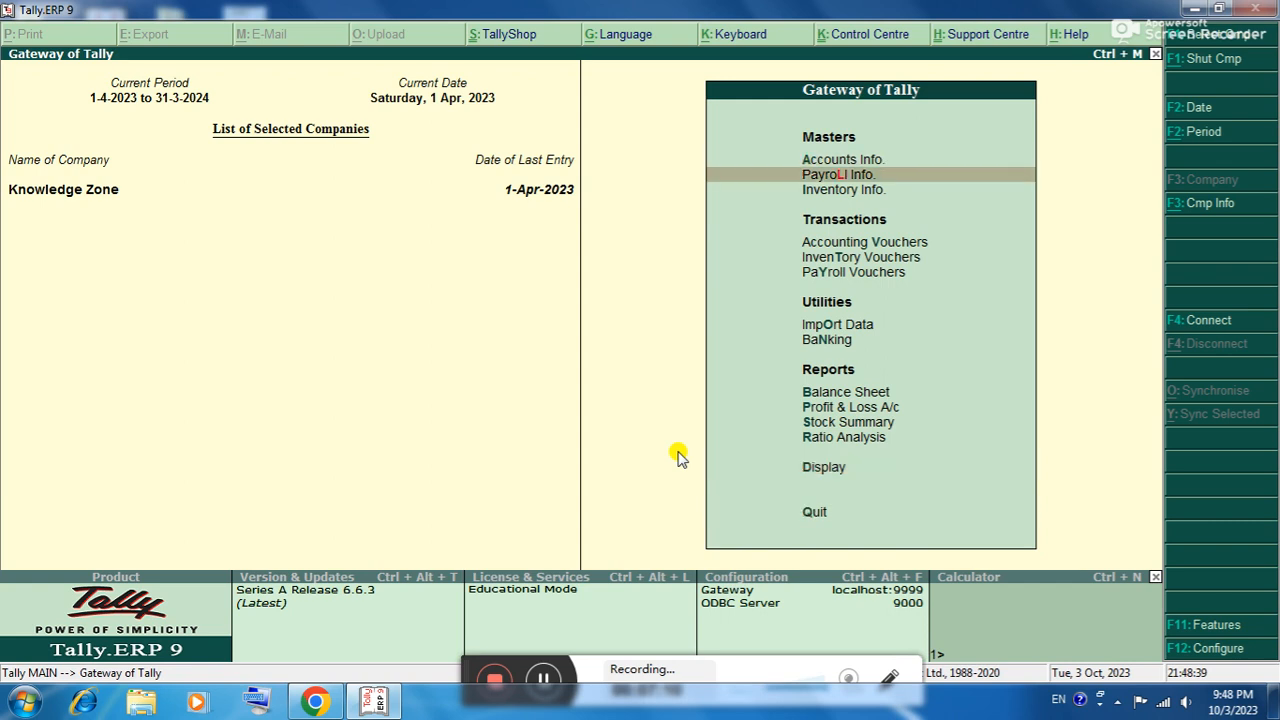
{"action": "key", "text": "Return"}
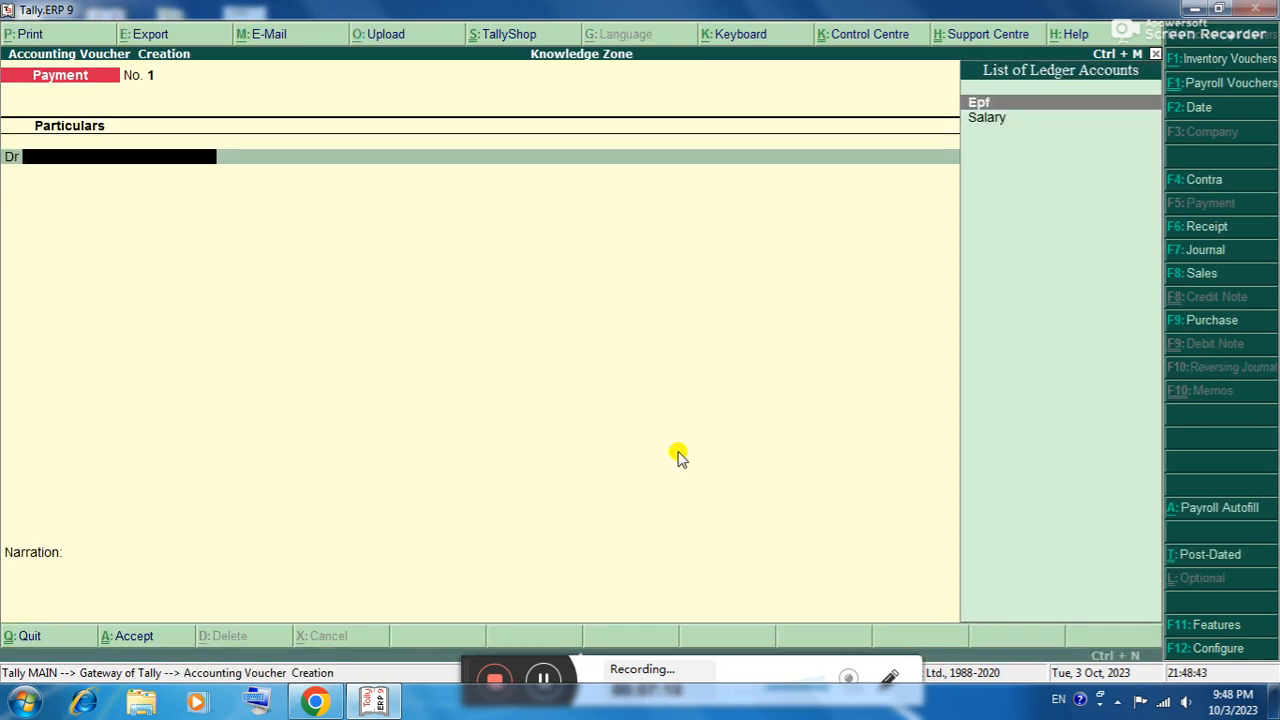
Debit the Epf ledger with 1500 in the payment voucher and allocate the full amount to the second employee.
{"action": "key", "text": "Down"}
{"action": "key", "text": "Up"}
{"action": "key", "text": "Return"}
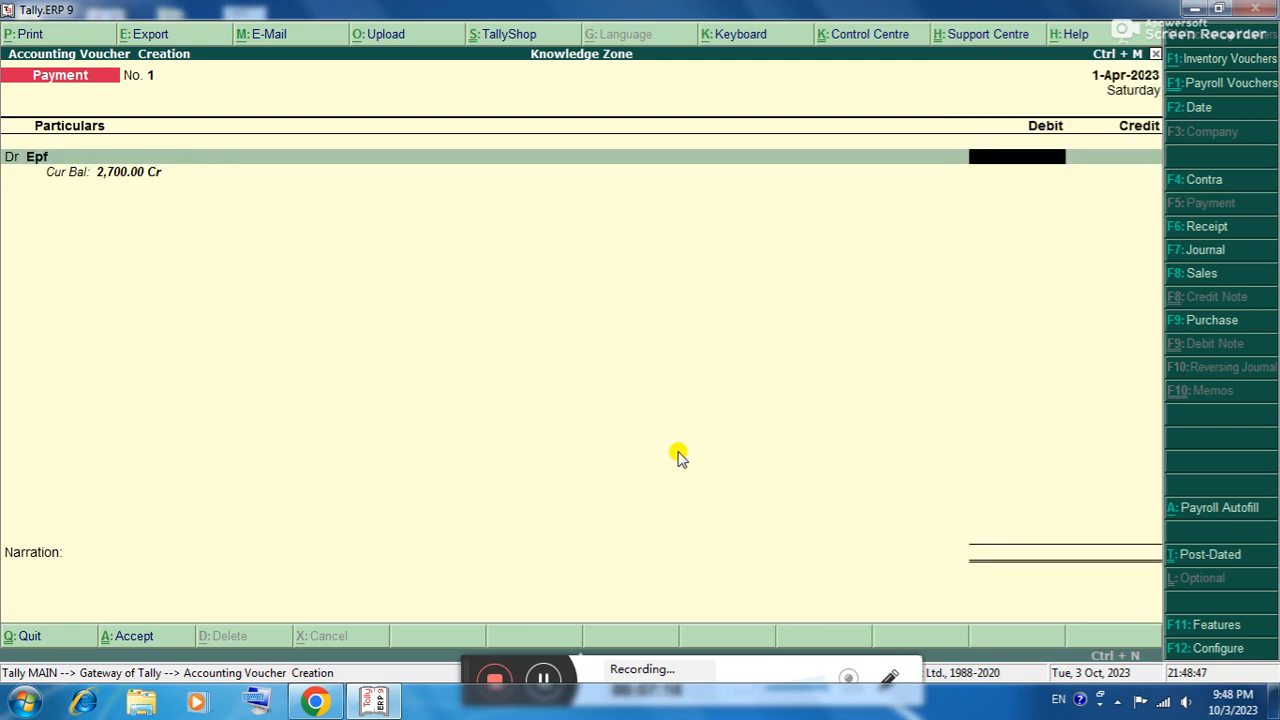
{"action": "type", "text": "1500"}
{"action": "key", "text": "Return"}
{"action": "key", "text": "Down"}
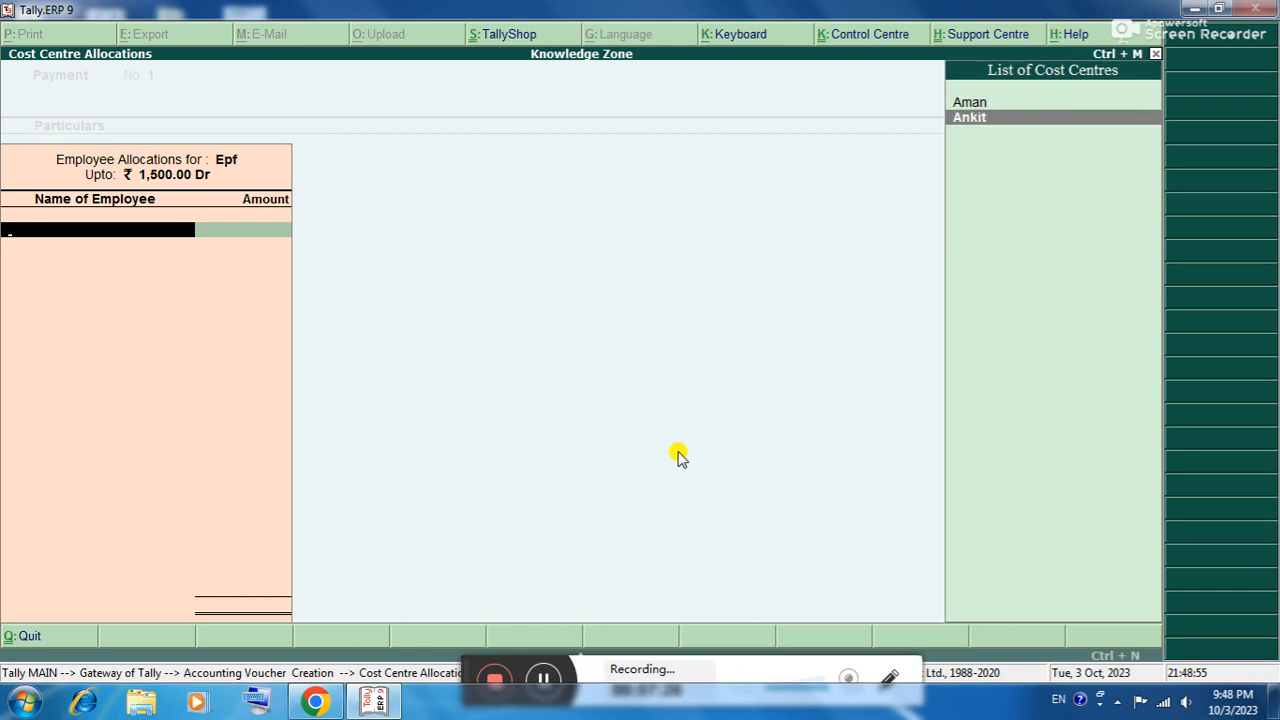
{"action": "key", "text": "Return"}
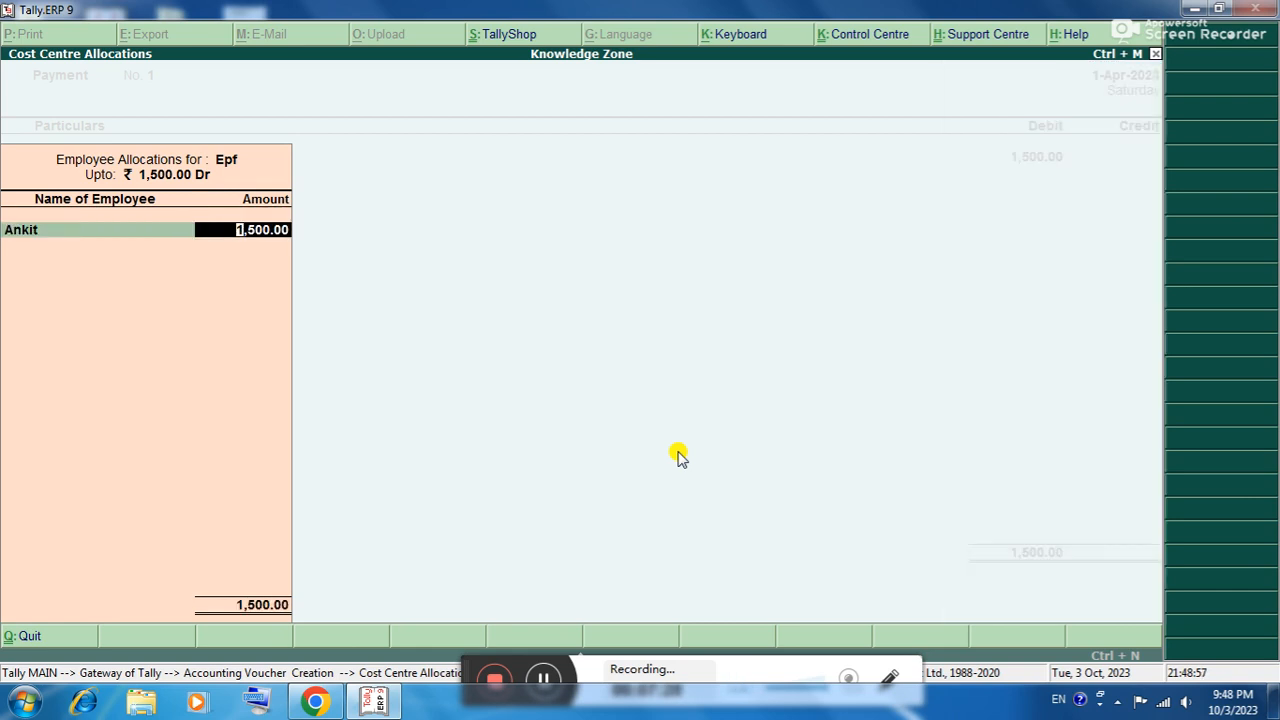
{"action": "key", "text": "Return"}
{"action": "key", "text": "Return"}
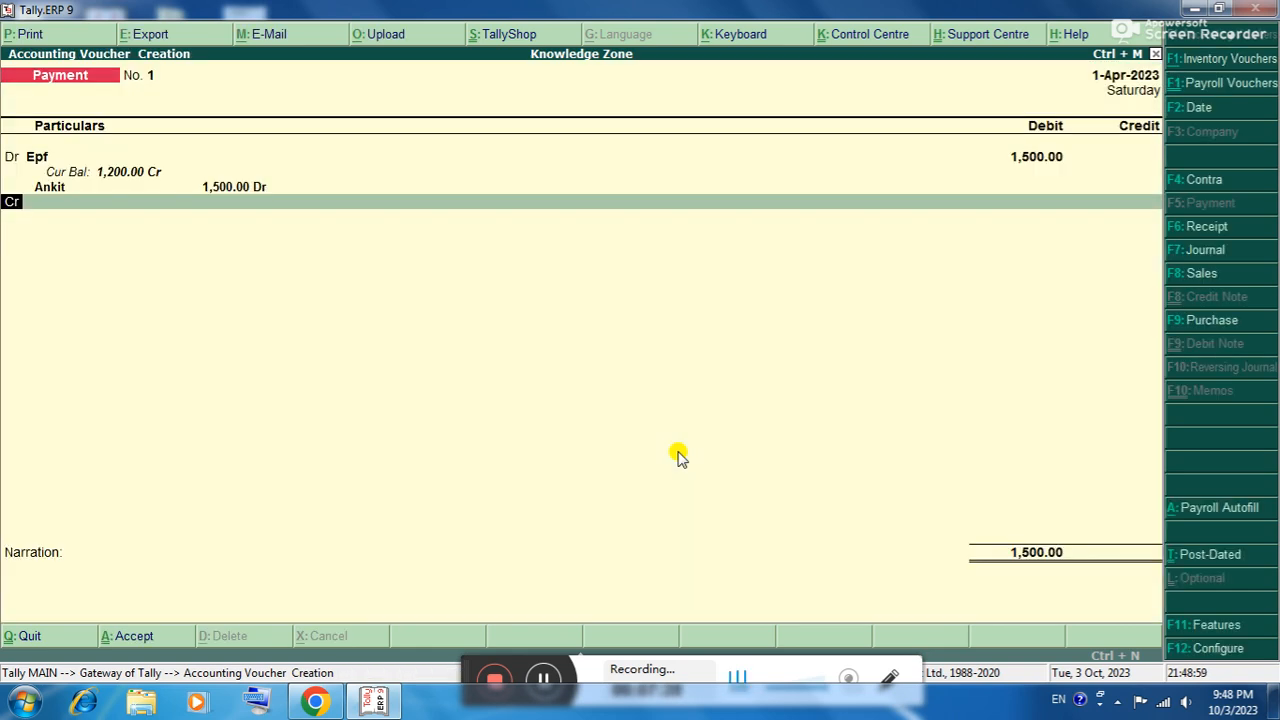
Add a second Epf debit of 1200 to the payment voucher and allocate the full amount to the first employee.
{"action": "key", "text": "d"}
{"action": "key", "text": "Return"}
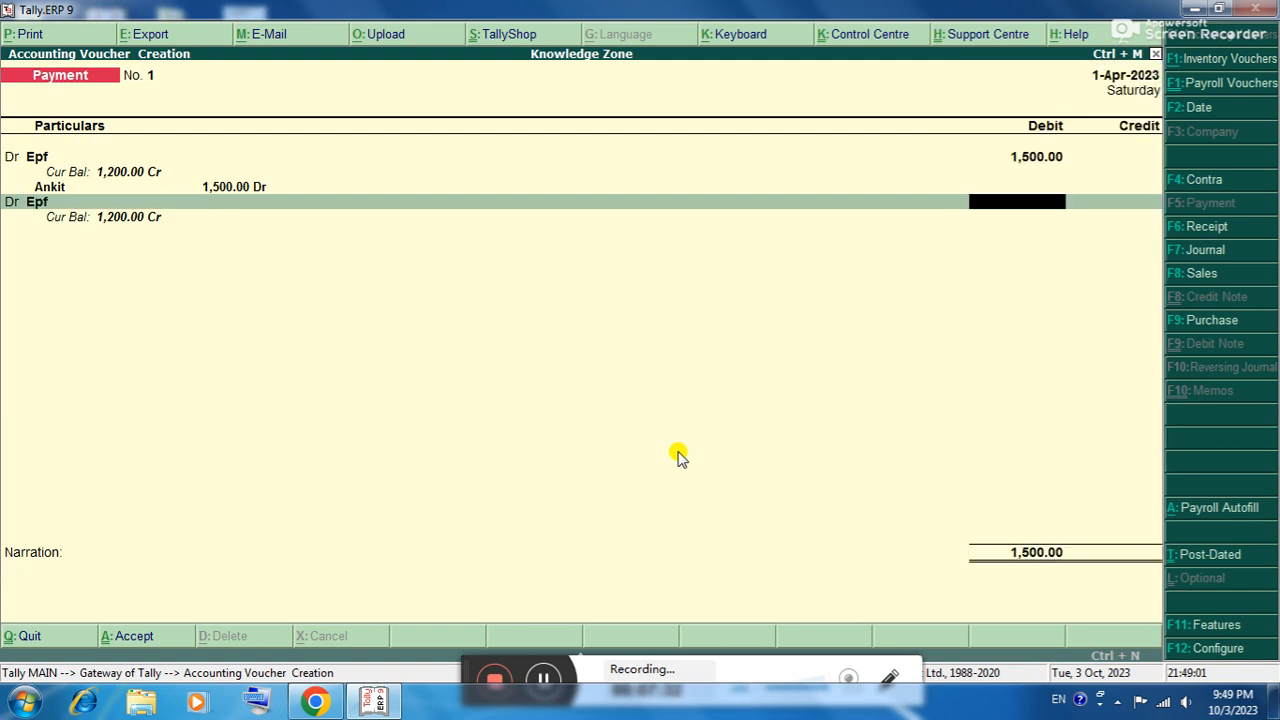
{"action": "type", "text": "1200"}
{"action": "key", "text": "Return"}
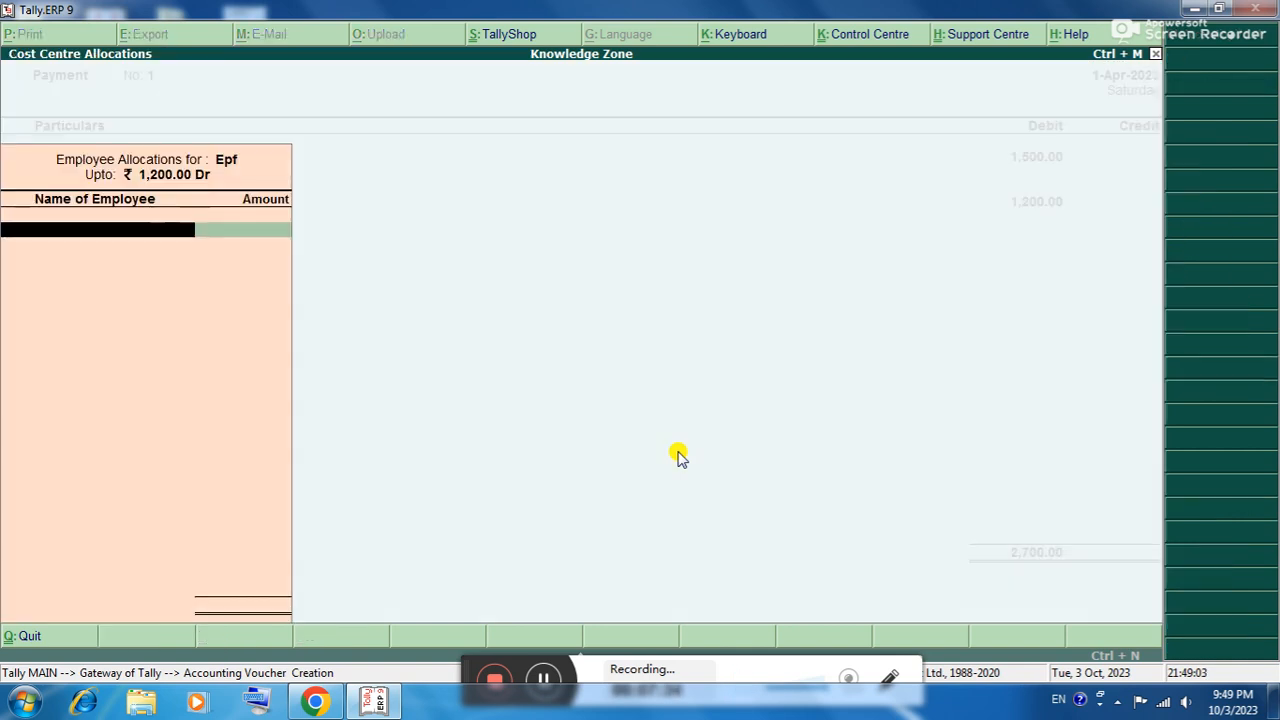
{"action": "key", "text": "Down"}
{"action": "key", "text": "Up"}
{"action": "key", "text": "Return"}
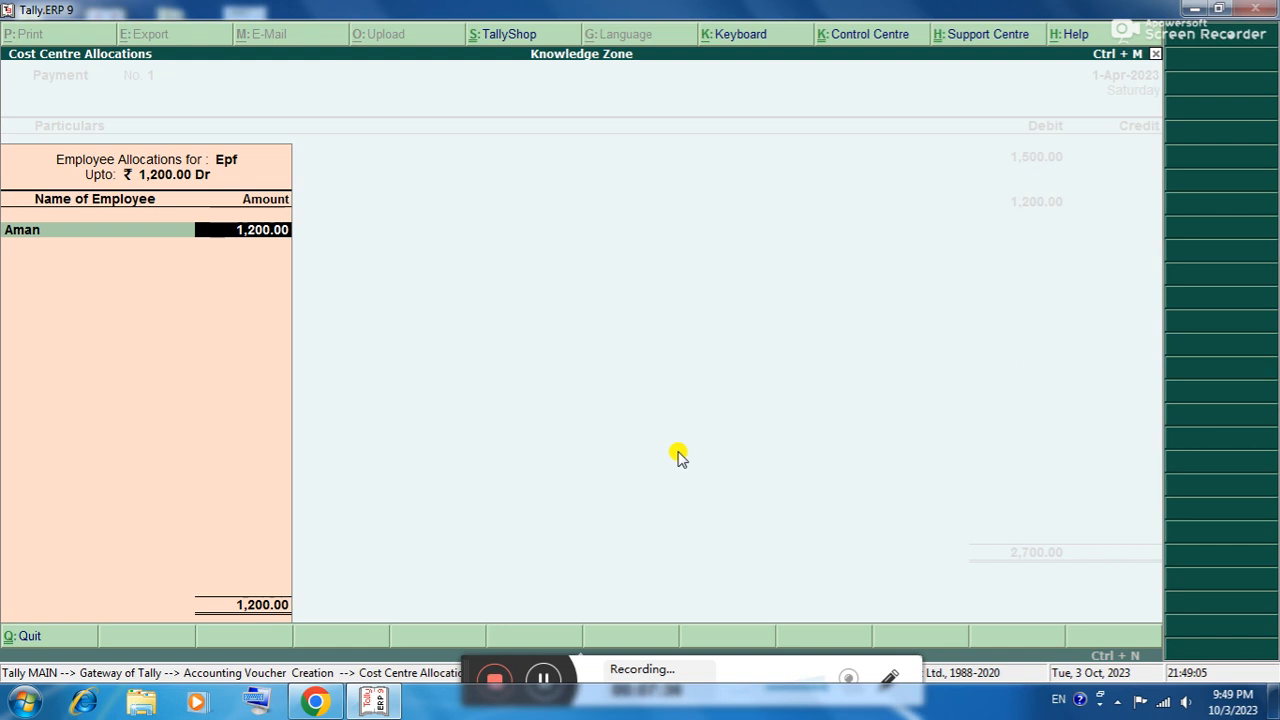
{"action": "key", "text": "Return"}
{"action": "key", "text": "Return"}
Credit Cash with 2700 in the payment voucher, leave the narration blank, and save the voucher.
{"action": "key", "text": "Return"}
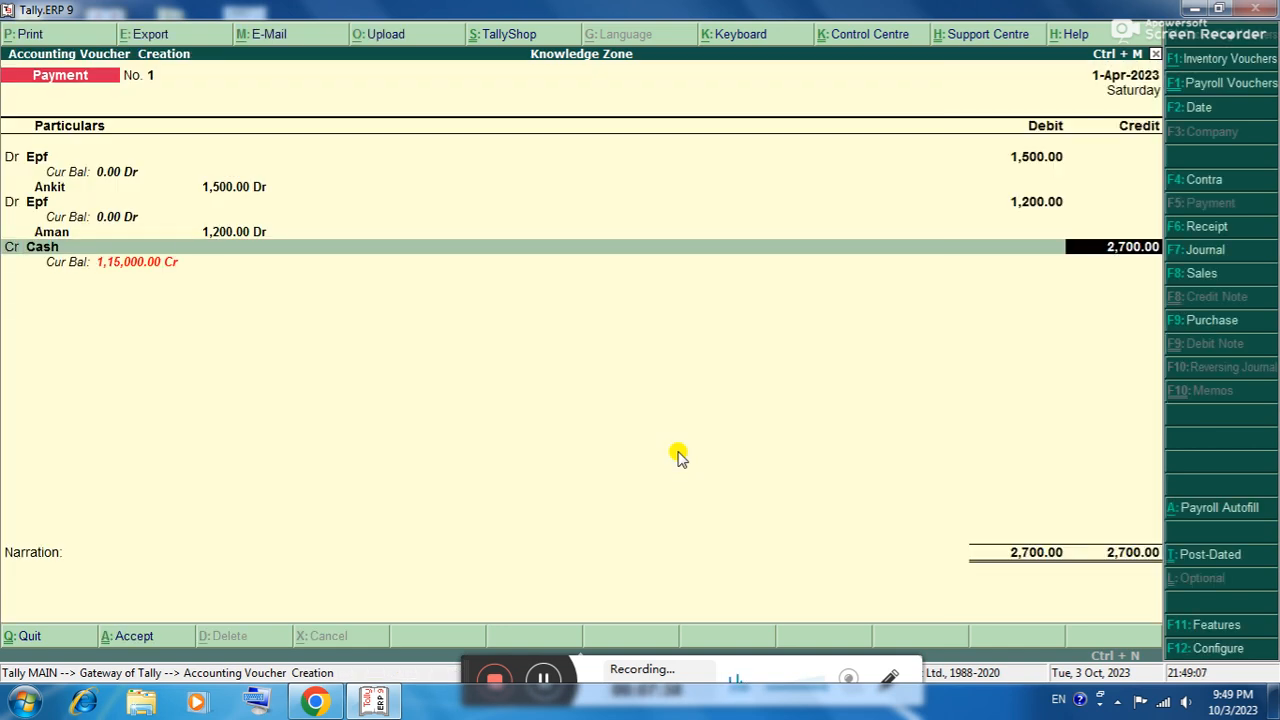
{"action": "key", "text": "BackSpace"}
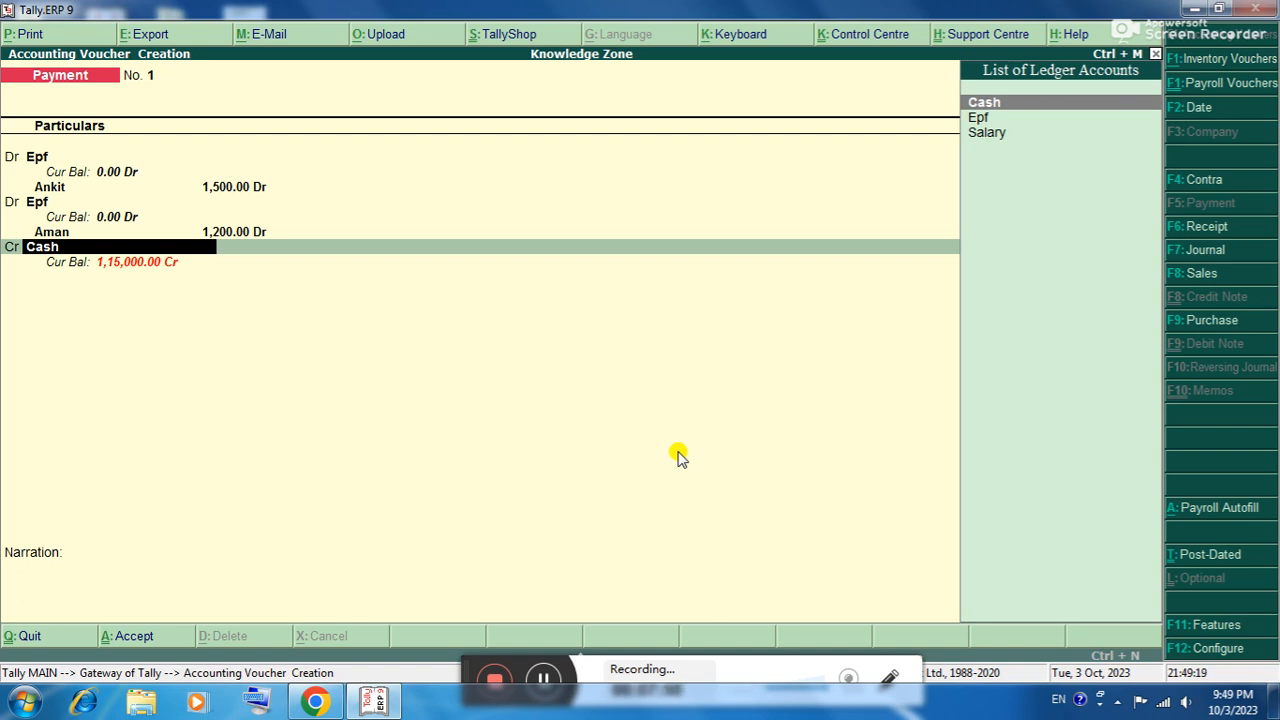
{"action": "key", "text": "Return"}
{"action": "key", "text": "Return"}
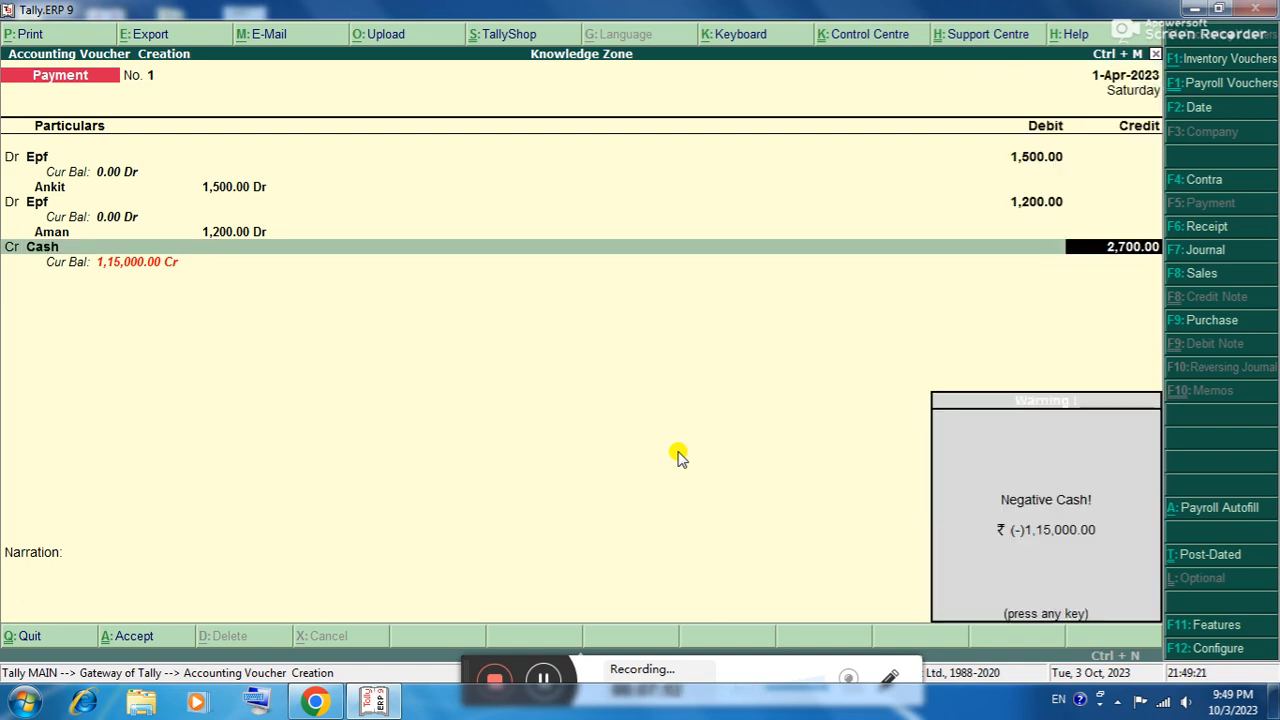
{"action": "key", "text": "Return"}
{"action": "key", "text": "Return"}
{"action": "key", "text": "Return"}
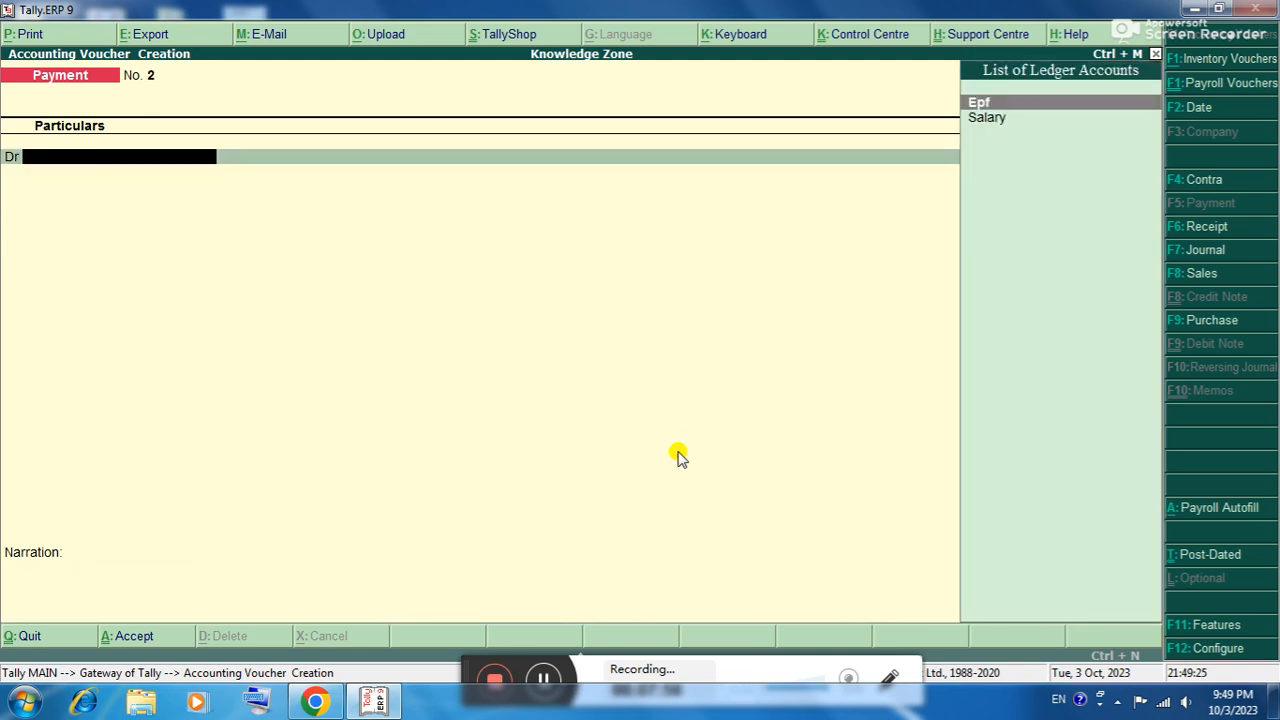
{"action": "key", "text": "Down"}
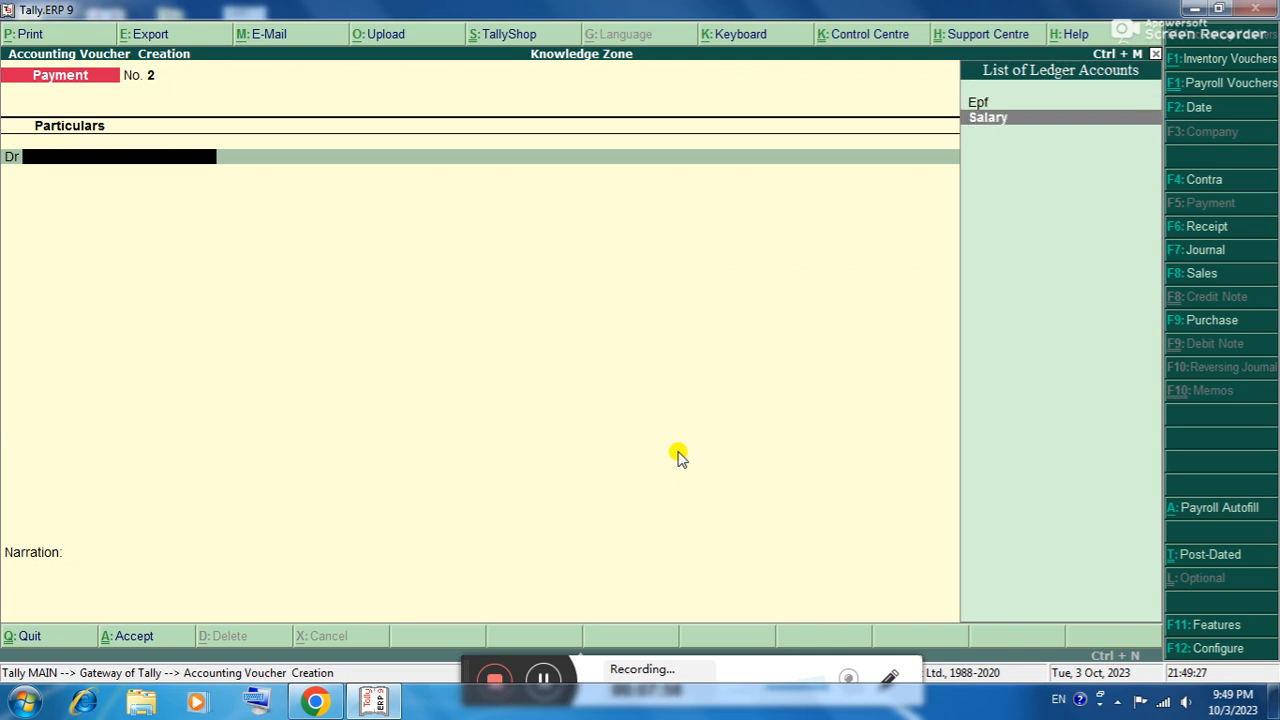
{"action": "key", "text": "Return"}
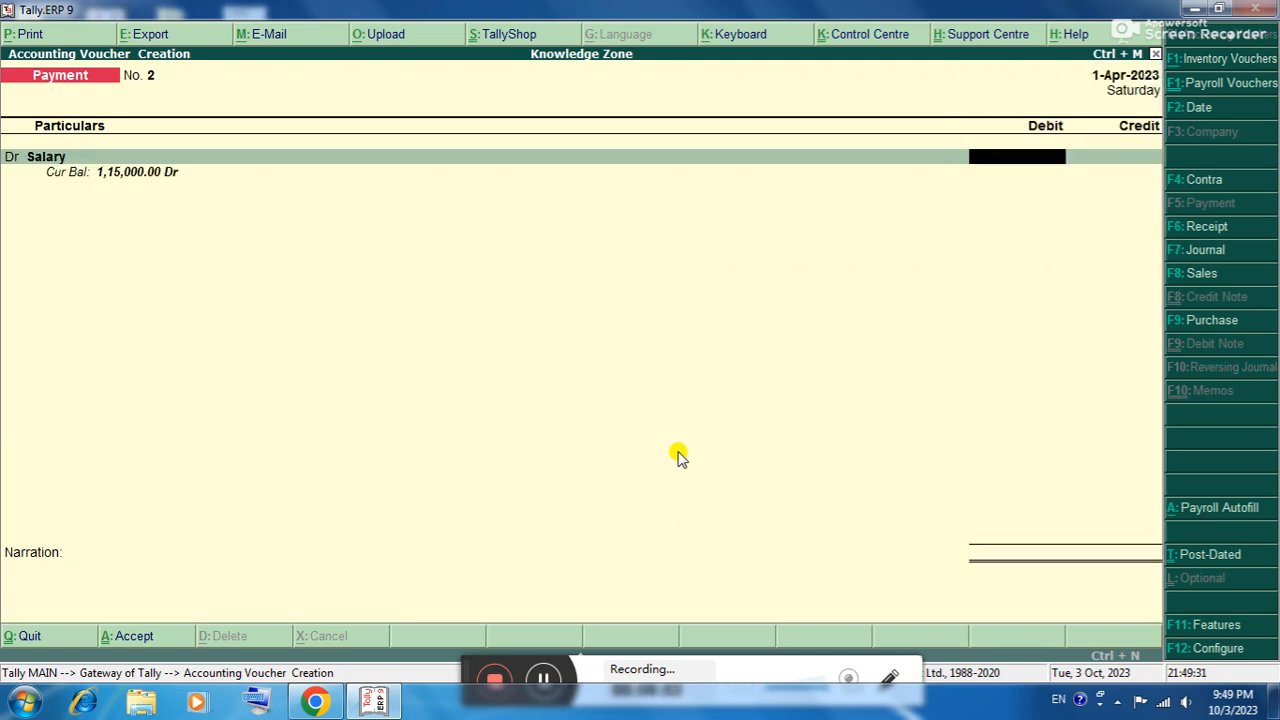
{"action": "key", "text": "Escape"}
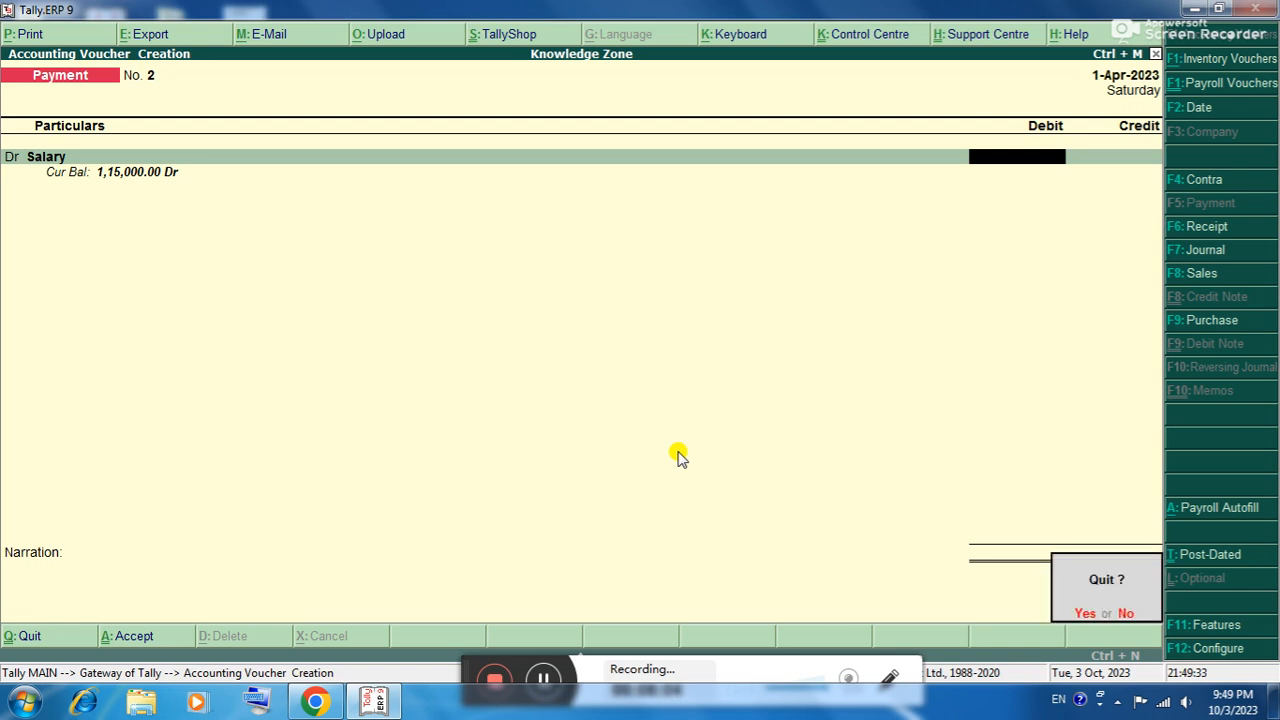
{"action": "key", "text": "y"}
Return to the Gateway of Tally main menu and move on through its entries.
{"action": "key", "text": "Escape"}
{"action": "key", "text": "Escape"}
{"action": "key", "text": "Down"}
{"action": "key", "text": "Down"}
{"action": "key", "text": "Down"}
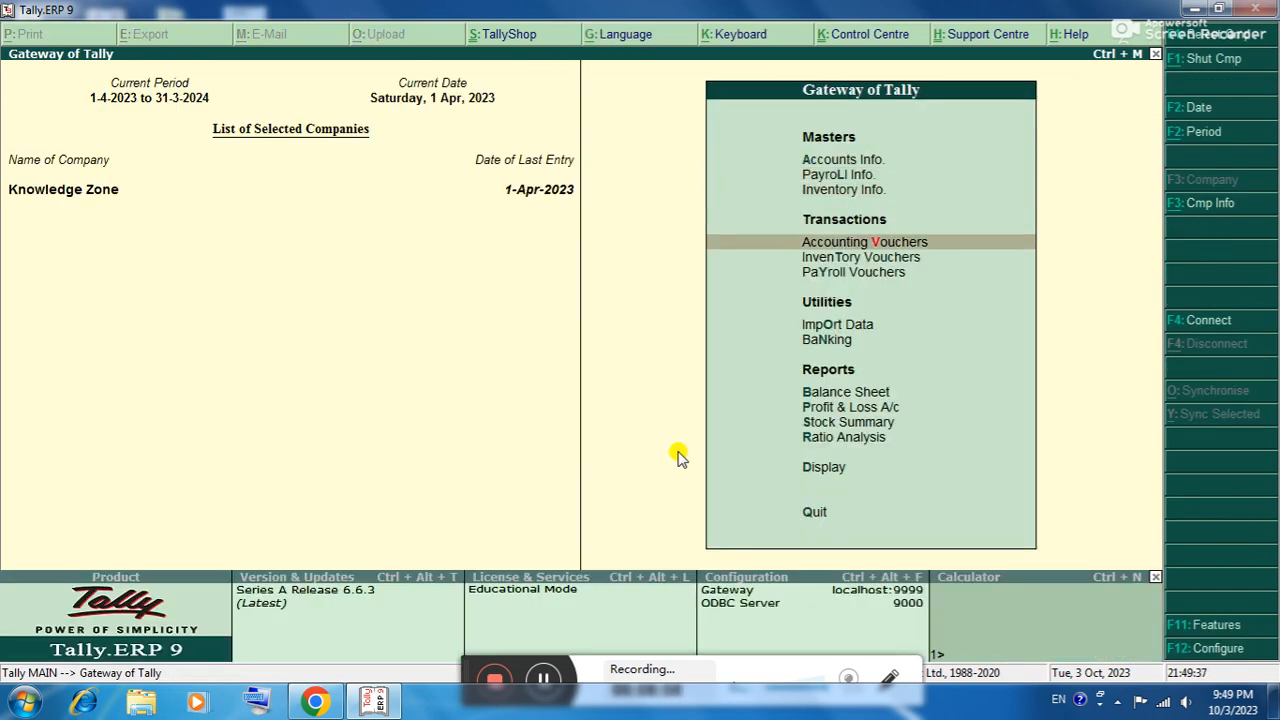